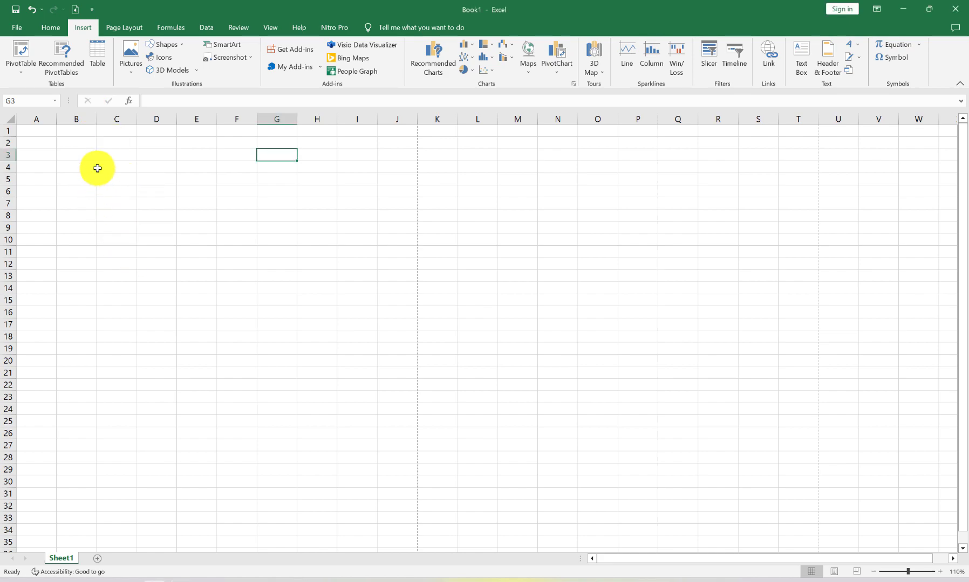
- Try several cell-range selections starting at C2 and C3, ending with one active cell
mouse_move(102, 167)
mouse_down()
mouse_move(275, 290)
mouse_move(452, 386)
mouse_up()
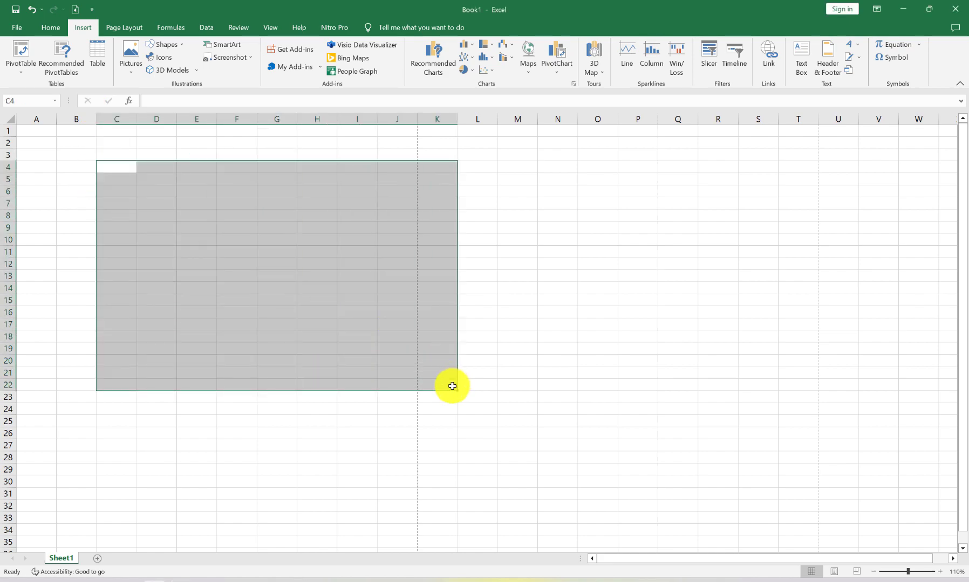
click(502, 214)
mouse_move(132, 145)
mouse_down()
mouse_move(260, 244)
mouse_move(631, 428)
mouse_move(508, 409)
mouse_move(405, 332)
mouse_up()
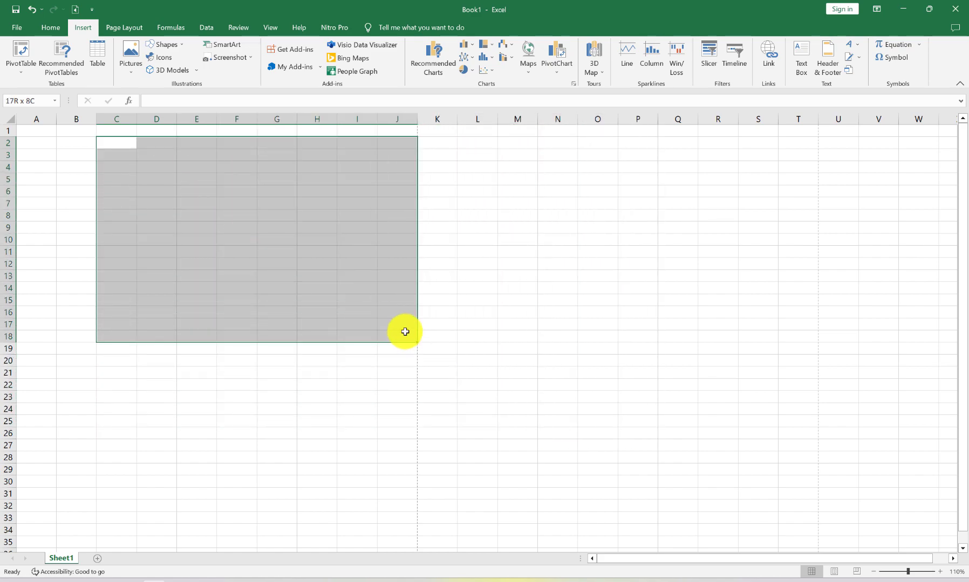
click(391, 212)
mouse_move(116, 155)
mouse_down()
mouse_move(508, 377)
mouse_move(531, 405)
mouse_up()
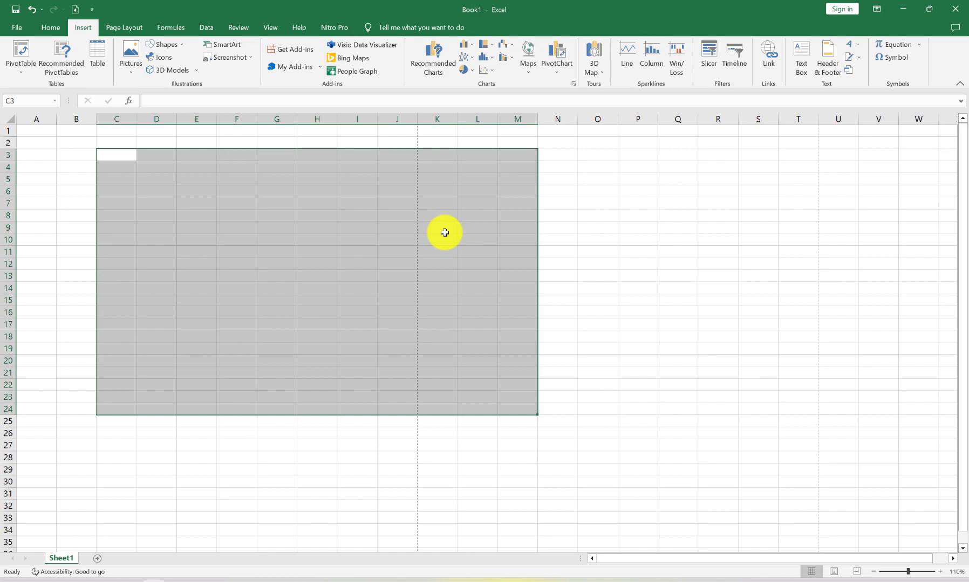
click(283, 180)
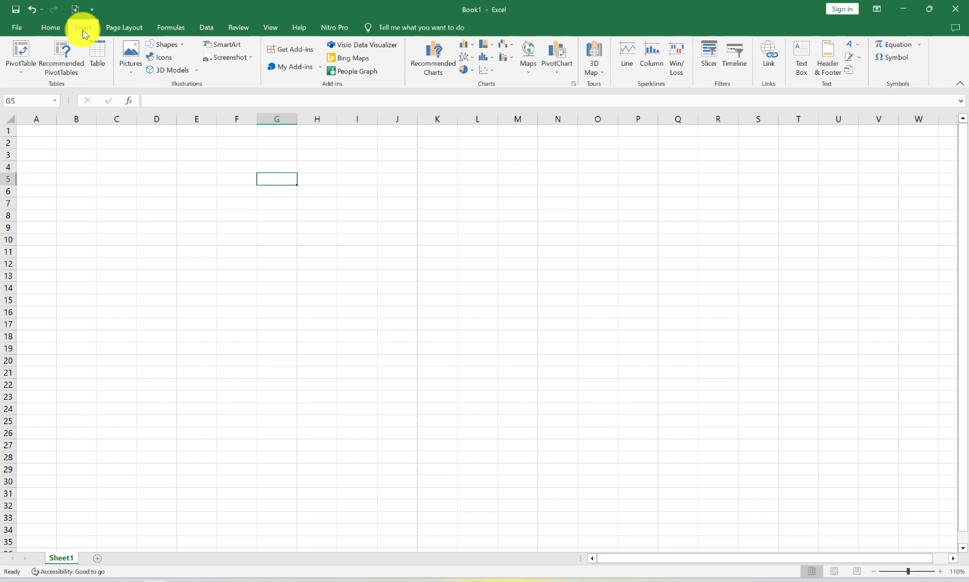
- Start a table, set its range to C3:J27 in the dialog, then cancel it
click(95, 68)
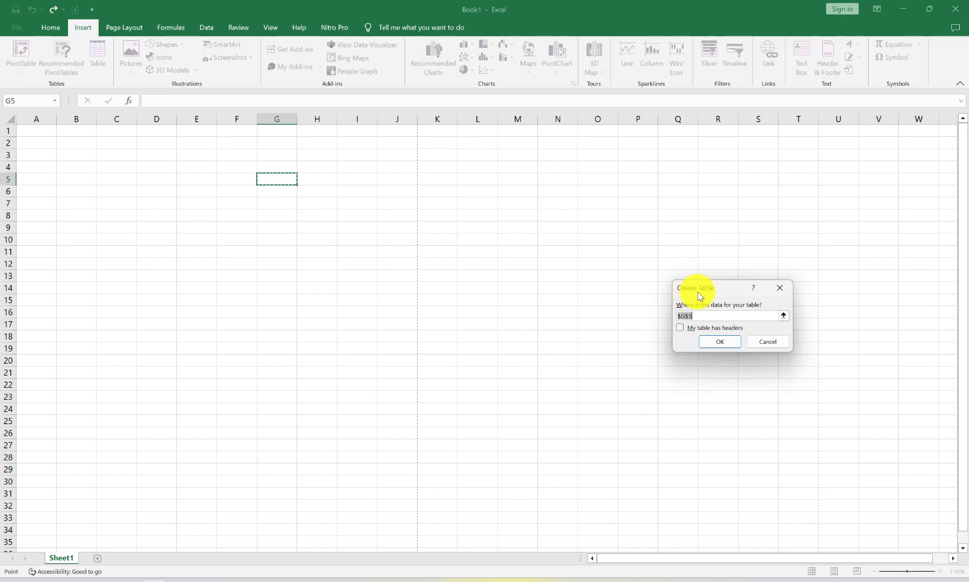
drag(698, 292, 656, 166)
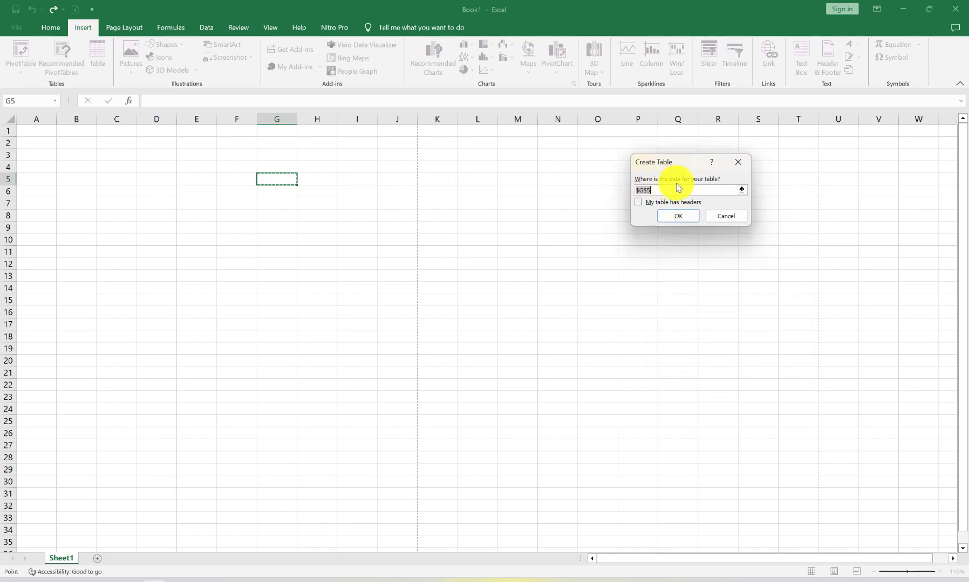
click(742, 191)
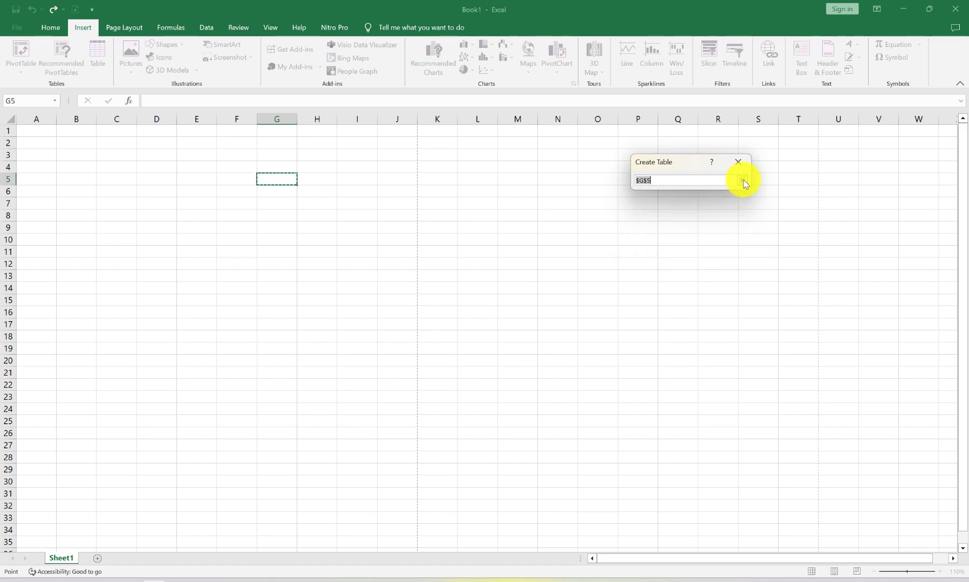
click(742, 181)
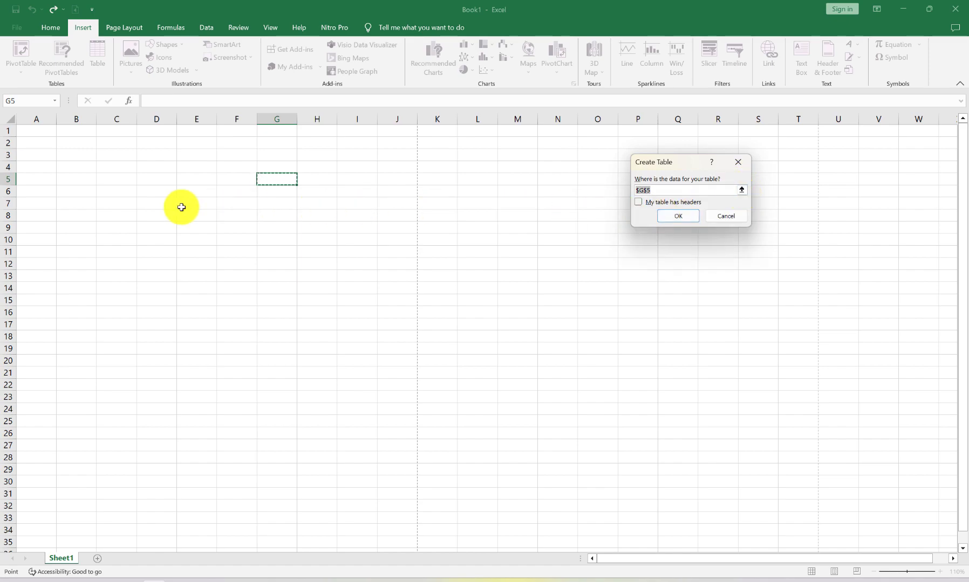
drag(124, 160, 410, 439)
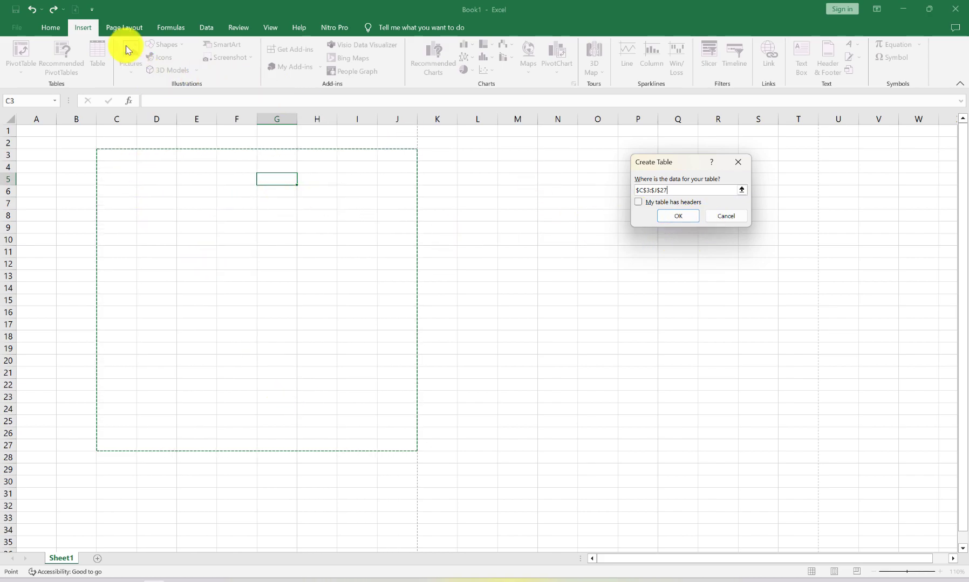
click(725, 216)
- Select C3:J18 and create a table from it with default Column1–Column8 headers
click(389, 202)
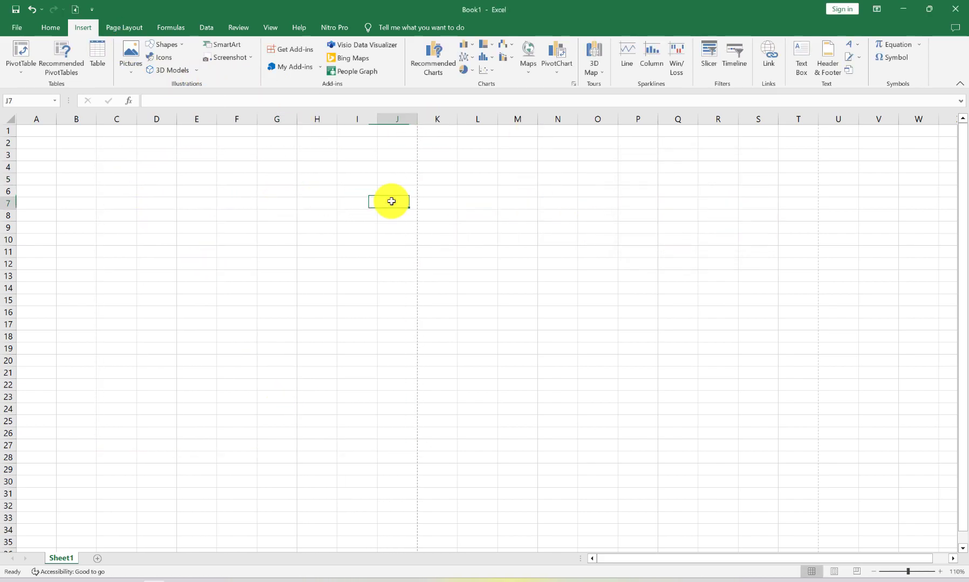
mouse_move(106, 153)
mouse_down()
mouse_move(438, 345)
mouse_move(397, 339)
mouse_up()
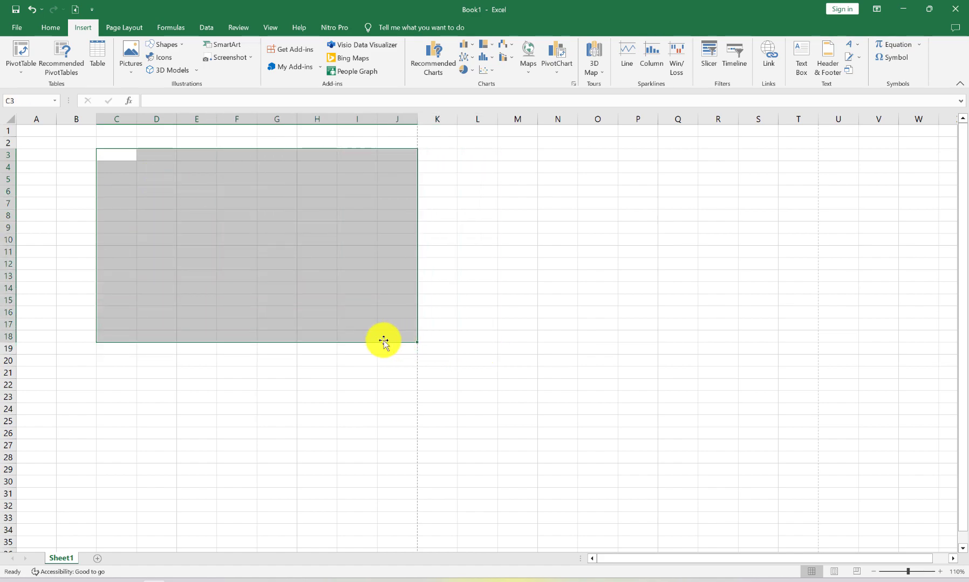
click(98, 57)
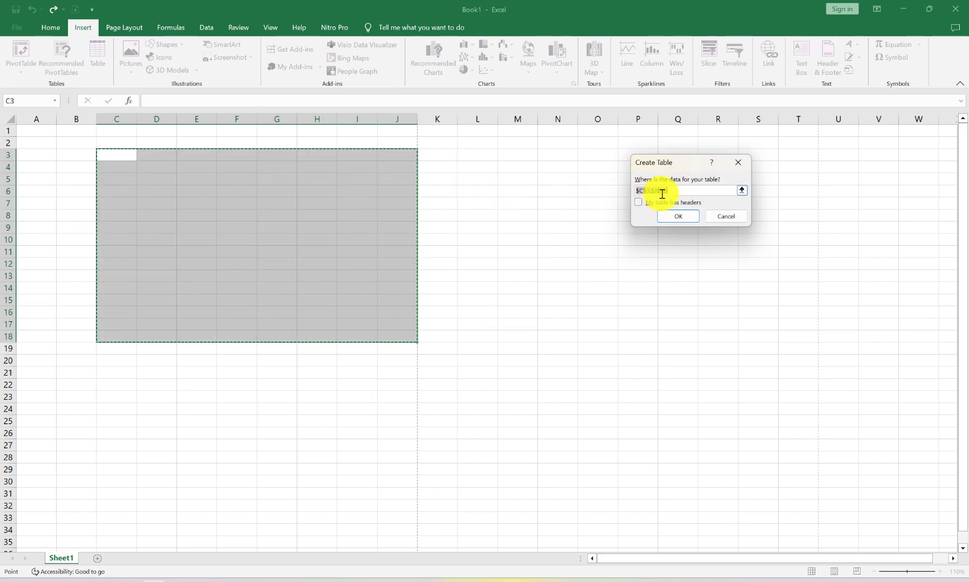
click(678, 217)
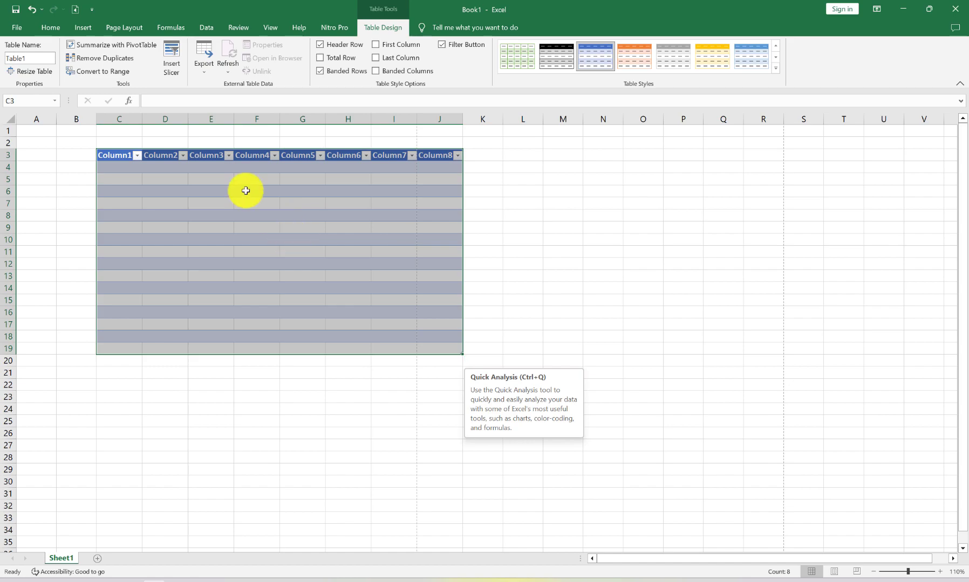
- Apply the blue table style with grey banded rows to Table1
click(83, 27)
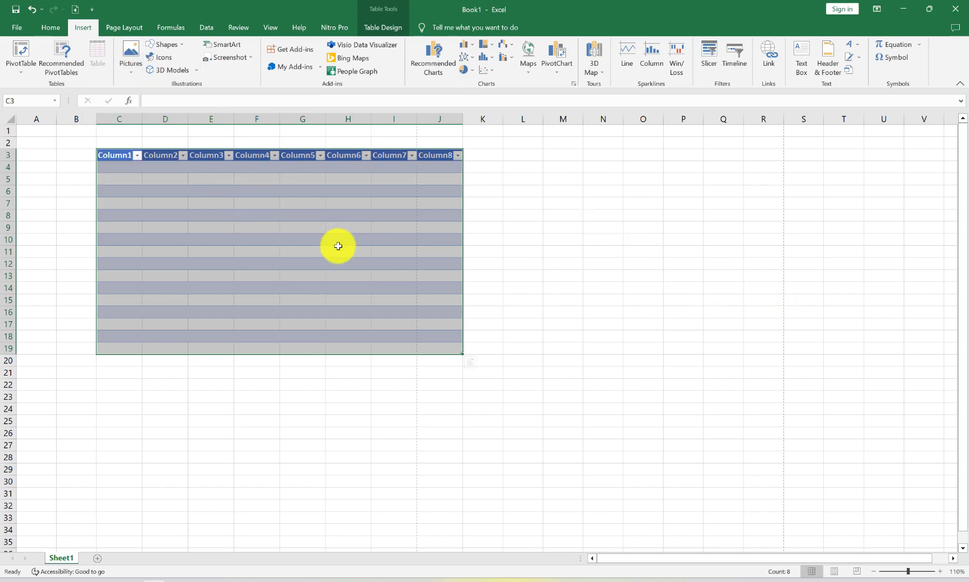
click(519, 189)
click(126, 167)
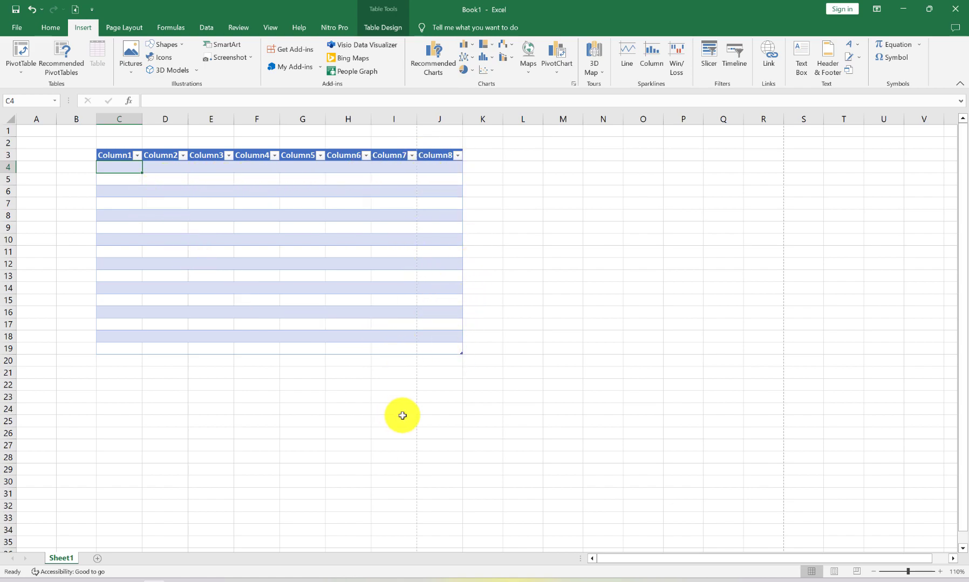
click(378, 31)
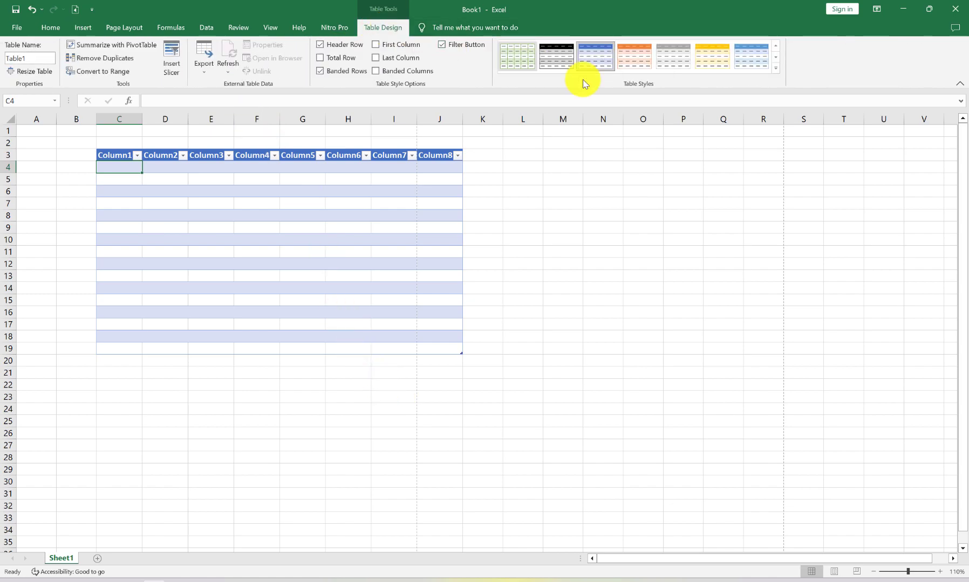
click(776, 59)
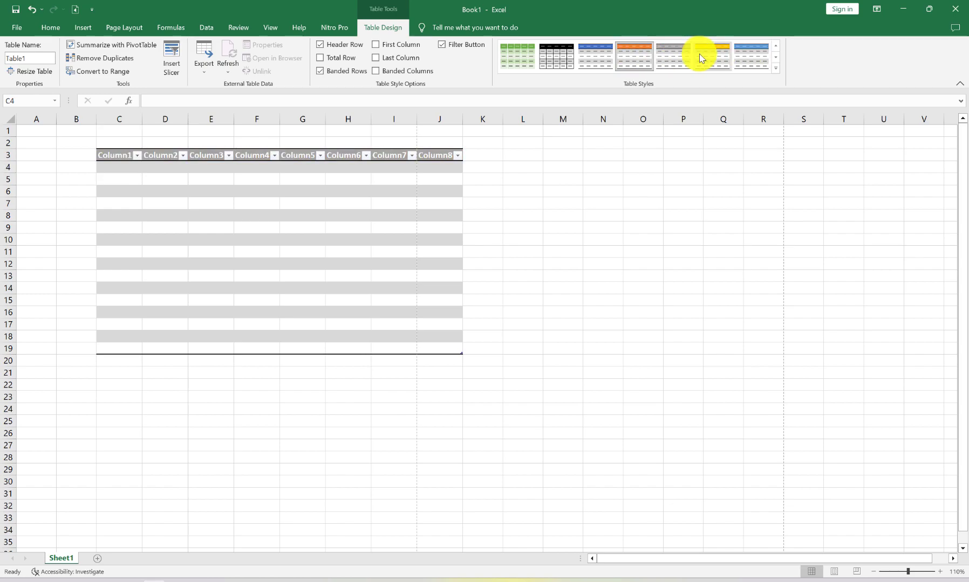
click(752, 56)
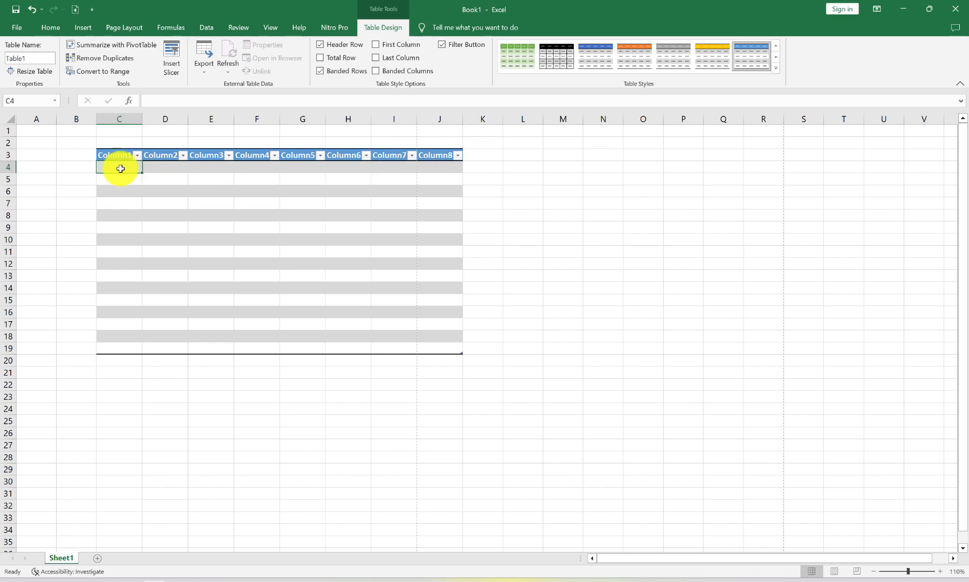
- Select the whole table from C3 to J19
click(114, 155)
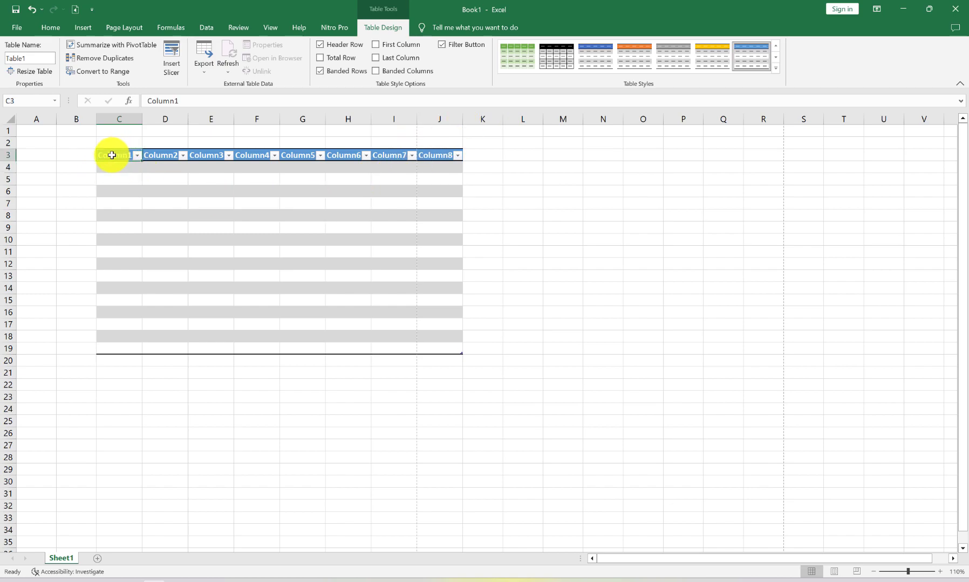
drag(112, 155, 439, 346)
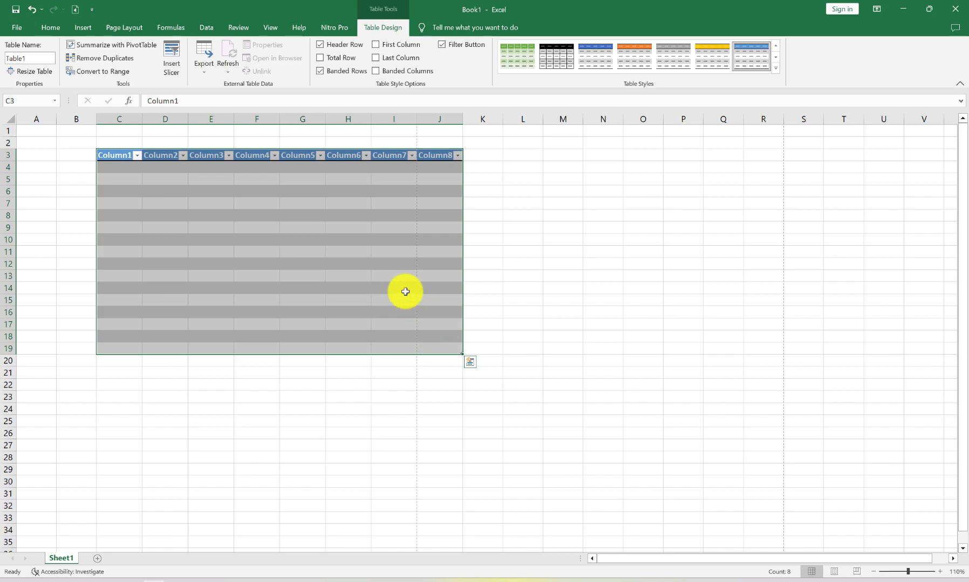
click(54, 32)
- Make the table's rows taller with a new row height
click(808, 73)
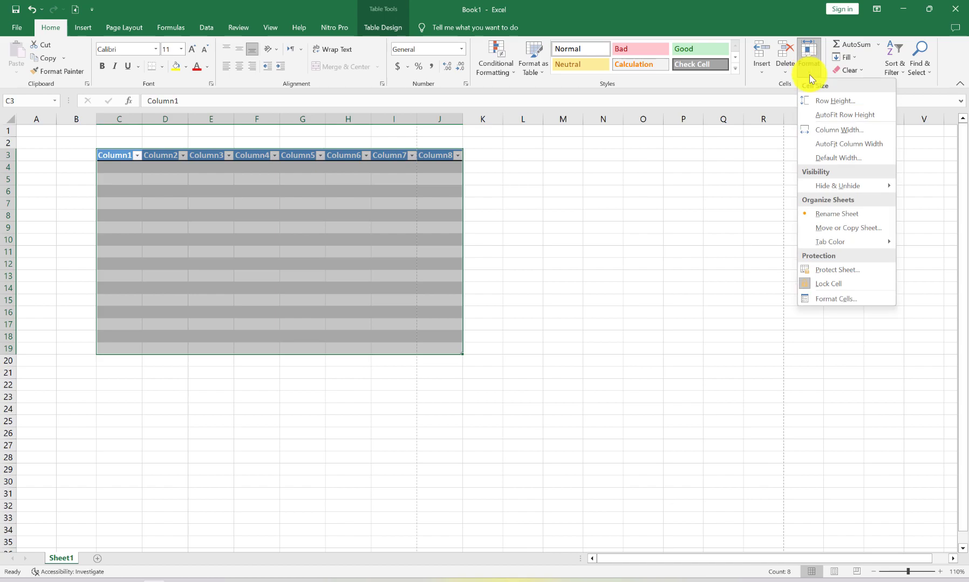
click(824, 103)
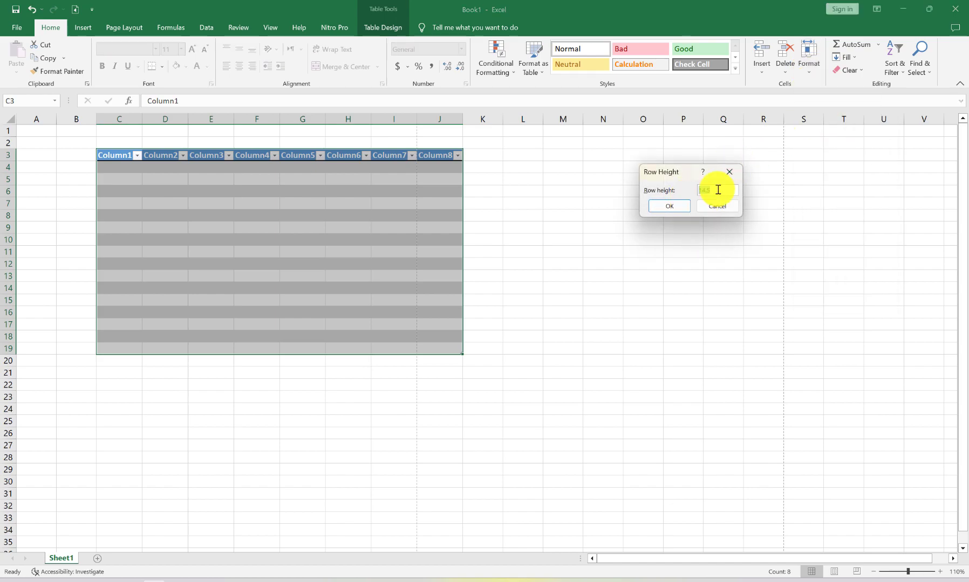
key(Return)
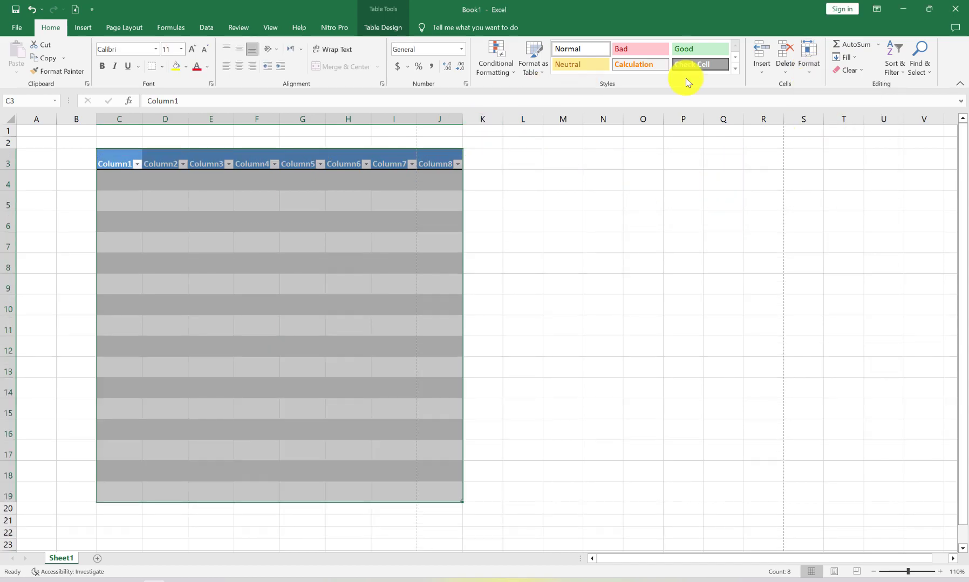
- Set the table's columns C through J to a width of 20
click(809, 64)
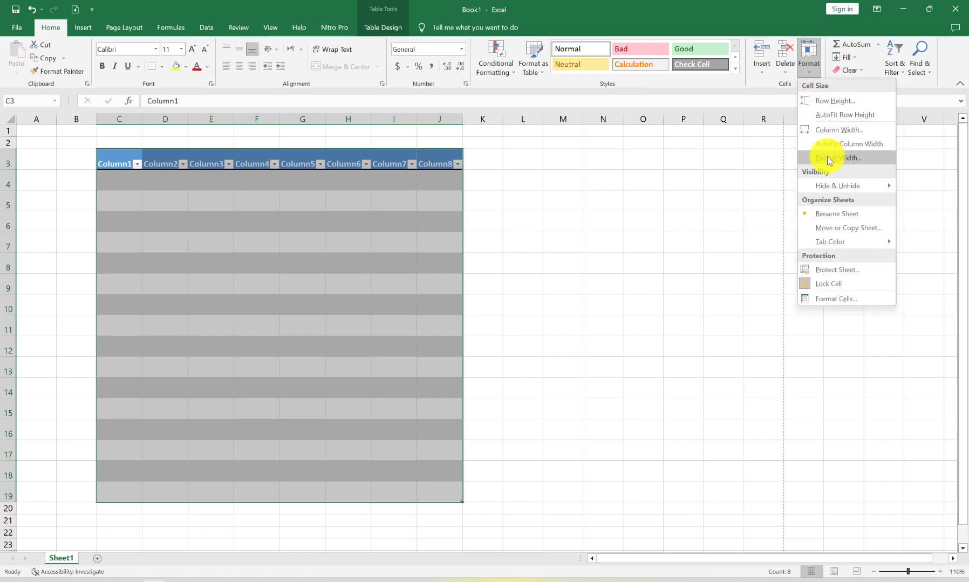
click(831, 130)
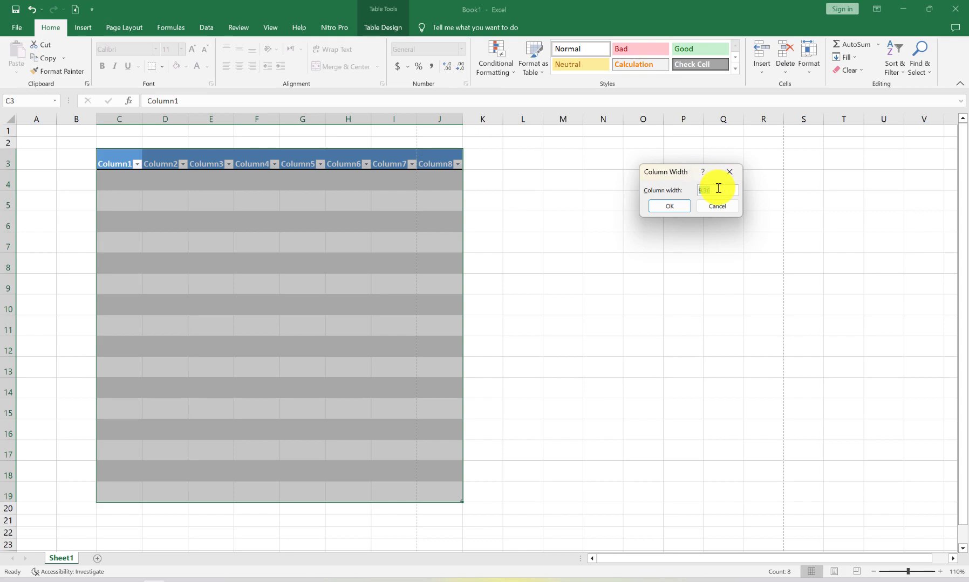
text(20)
click(669, 207)
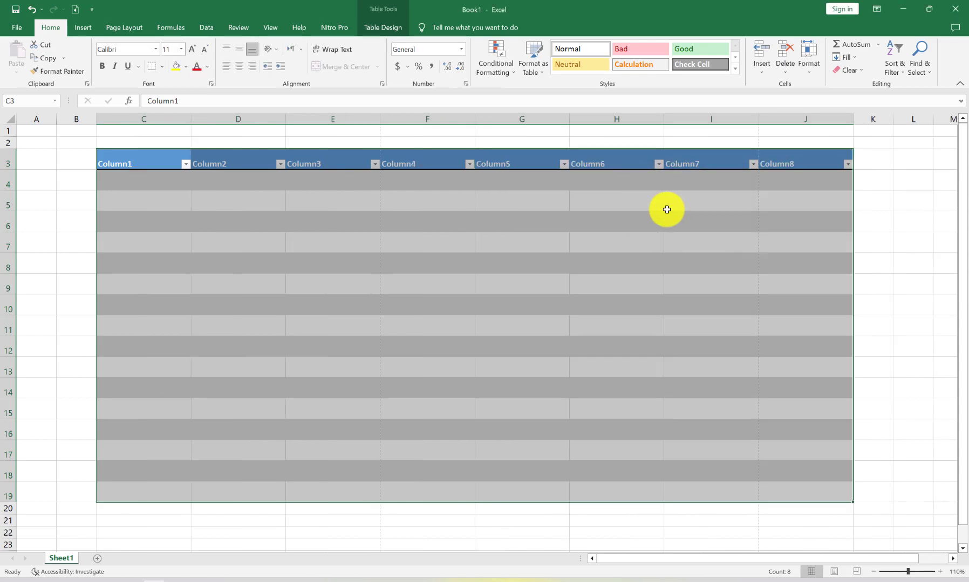
- Reset the sheet zoom to 100% and select the Column1 header cell
click(872, 208)
scroll(744, 215, down, 2)
scroll(665, 235, up, 3)
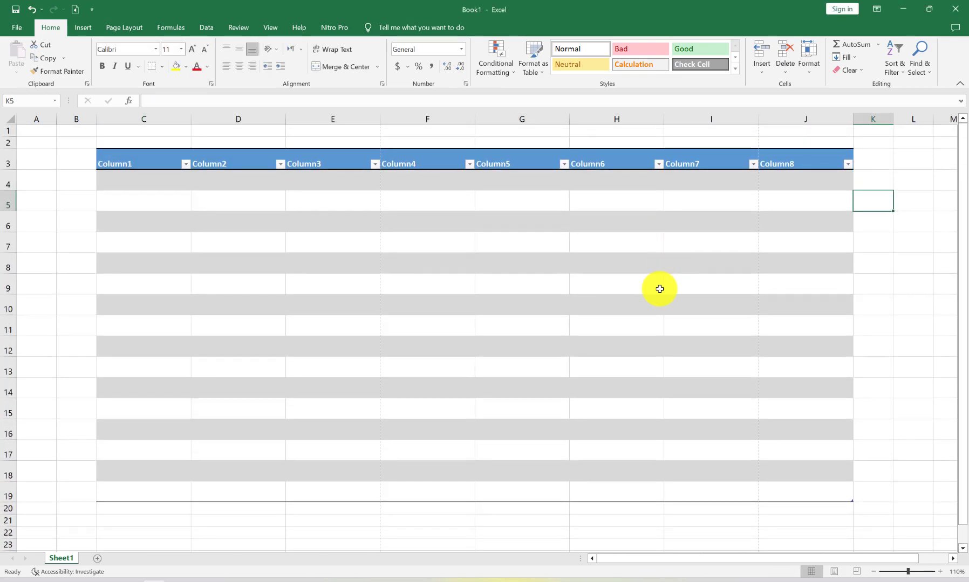
click(873, 573)
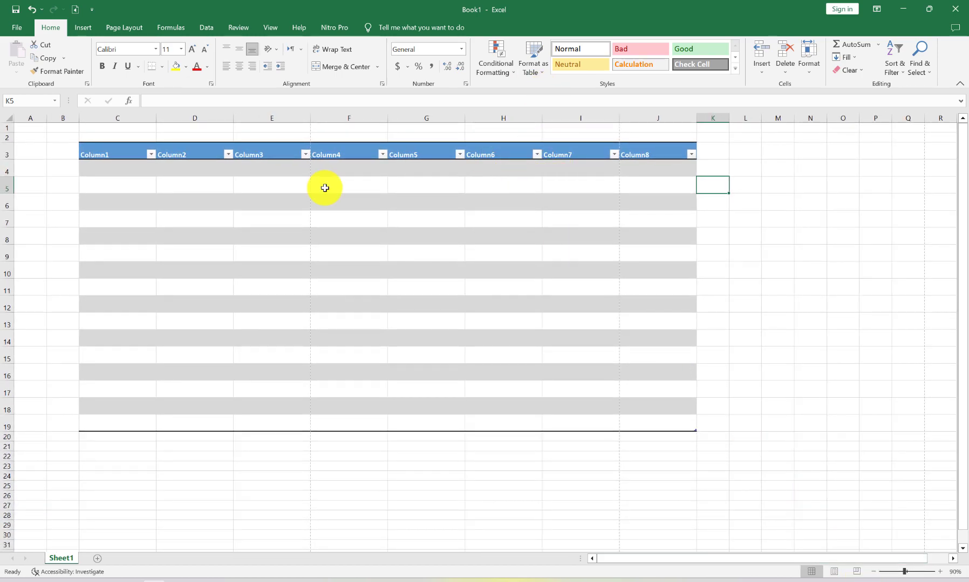
click(117, 153)
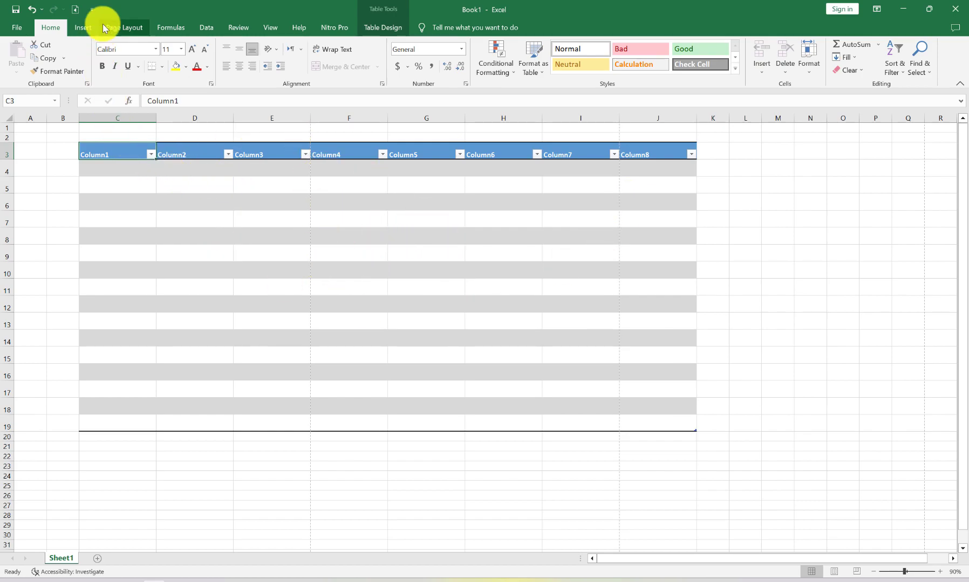
- Try selecting the header row, data body and whole table, then clear the selection
click(84, 26)
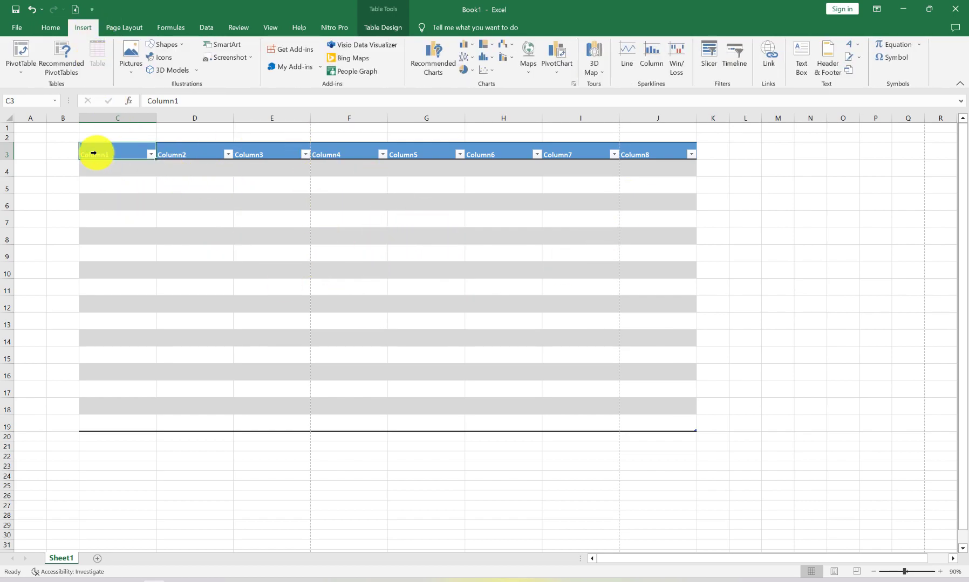
click(82, 152)
click(85, 144)
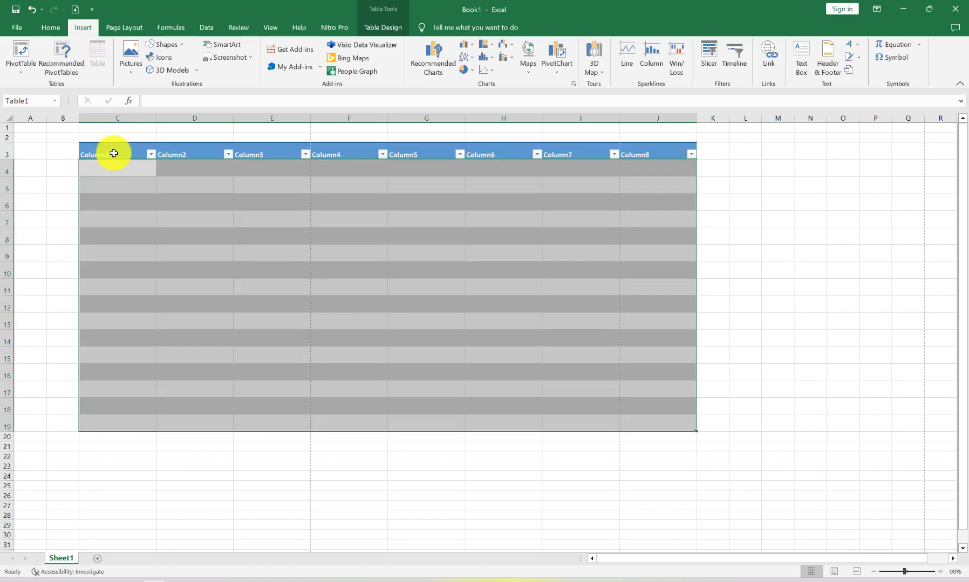
click(104, 148)
drag(107, 151, 639, 425)
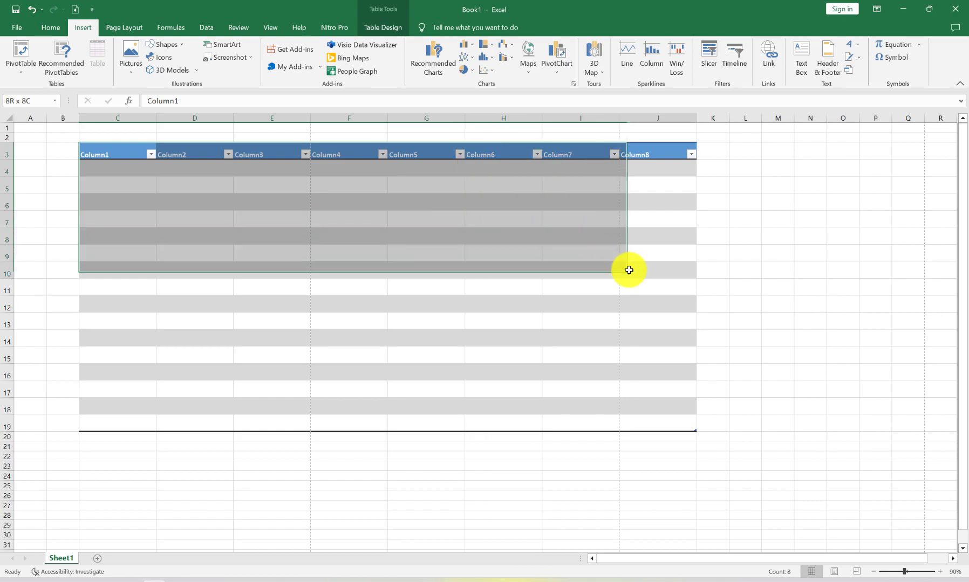
click(640, 251)
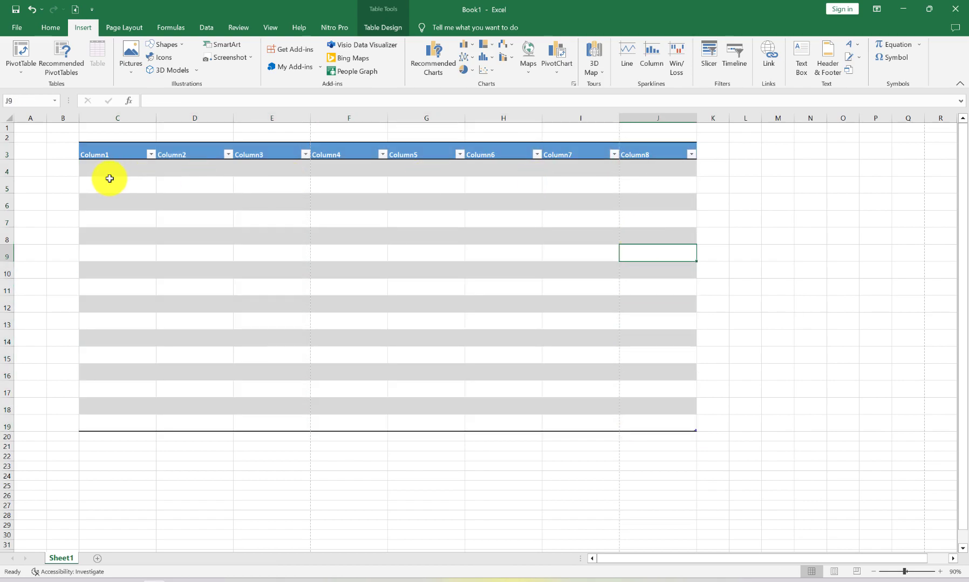
- Rename the first three headers to No, name and age
click(107, 156)
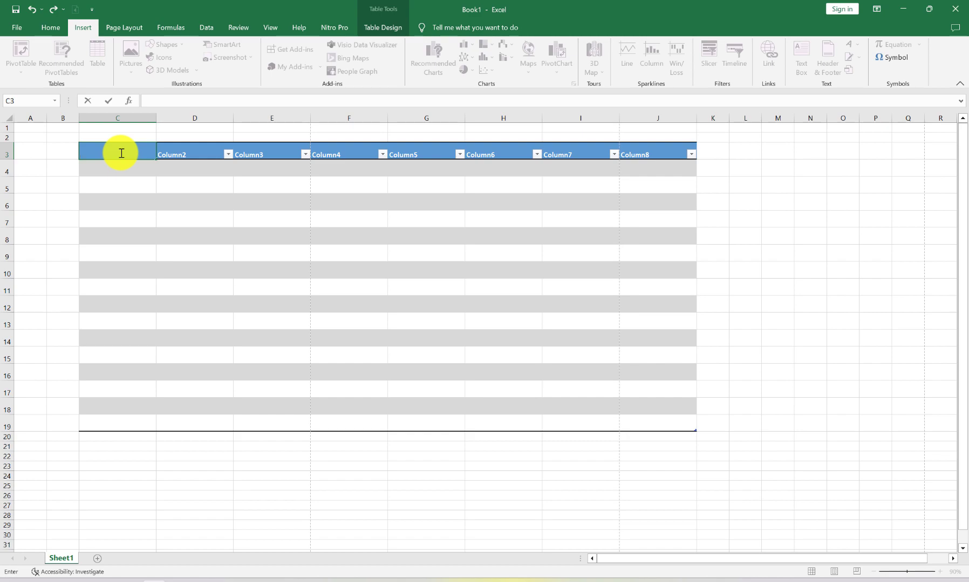
text(No)
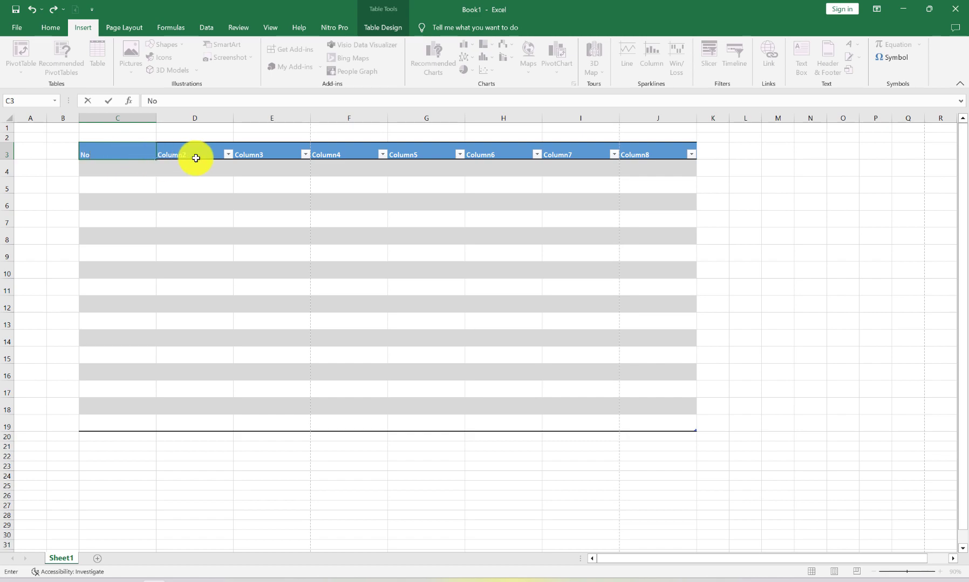
click(188, 155)
text(nam)
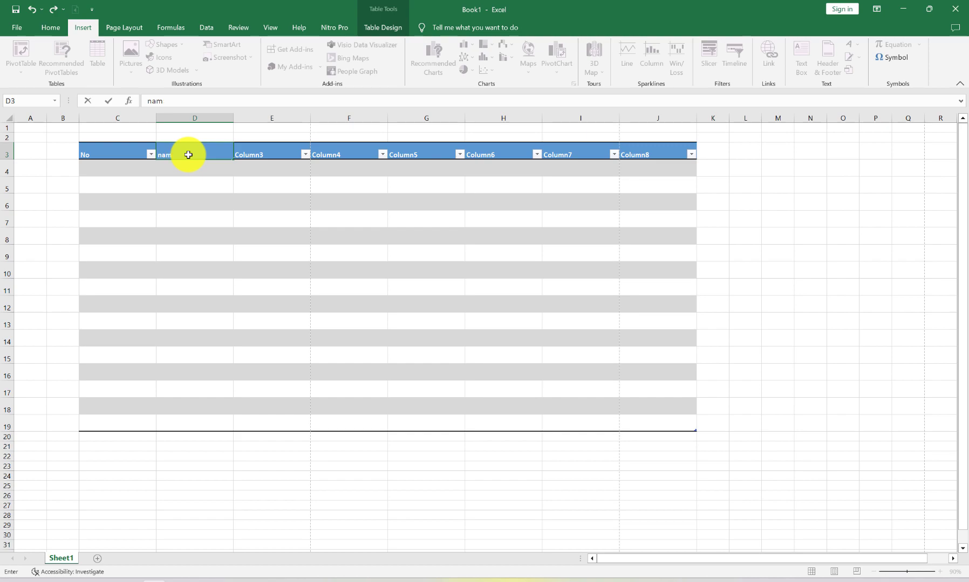
text(e)
click(252, 155)
text(ag)
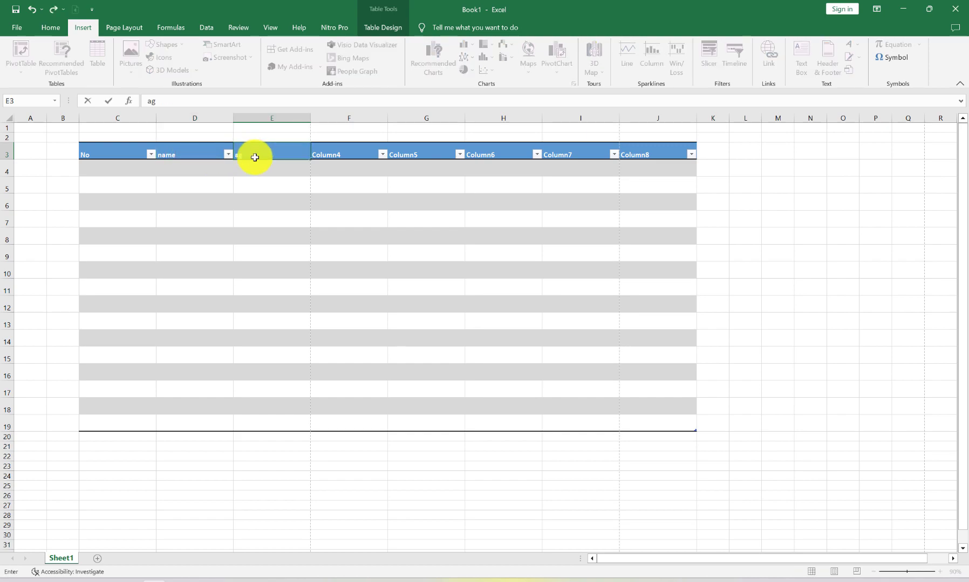
text(e)
click(335, 161)
- Rename the remaining headers to phone, city, adress, country and region, then select the header row
click(336, 154)
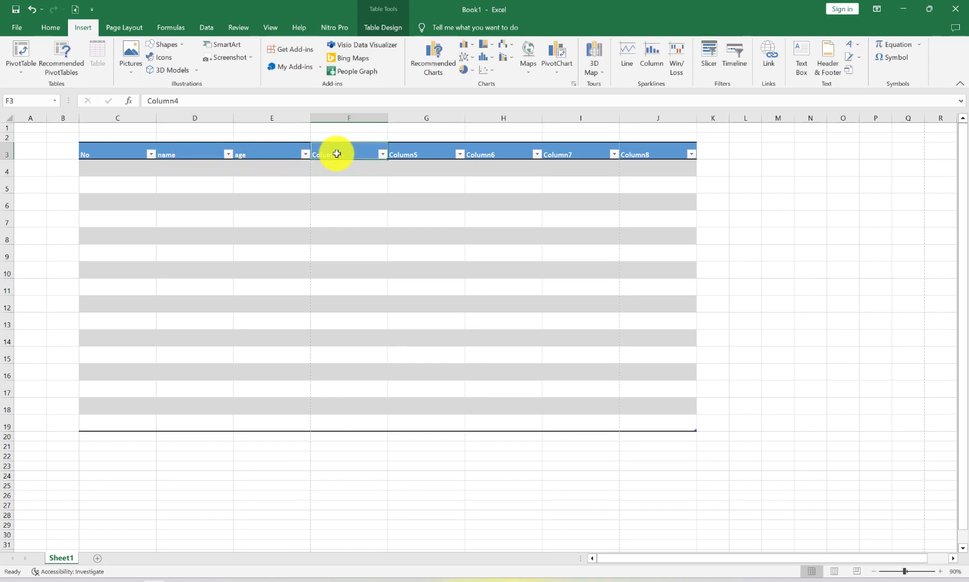
text(phone)
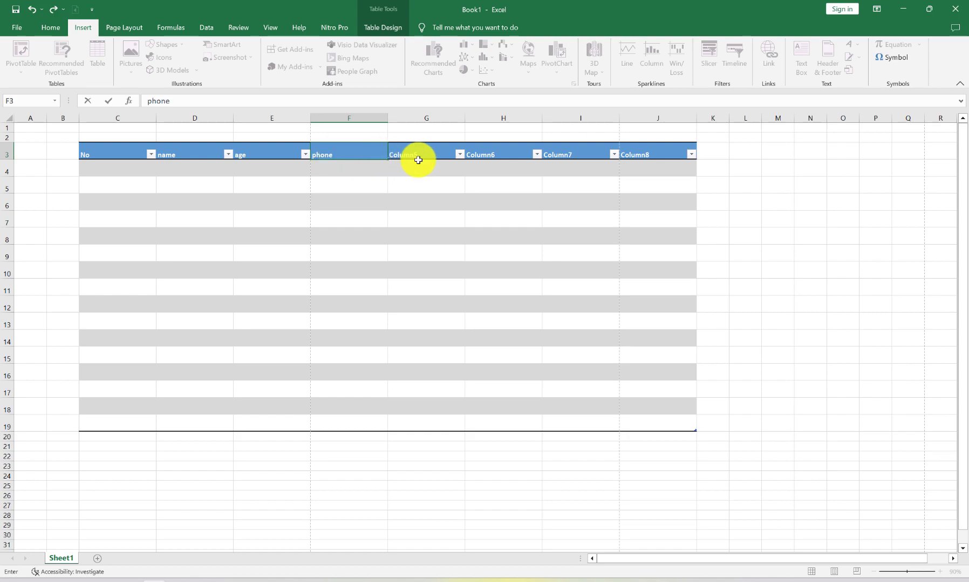
click(416, 154)
text(c)
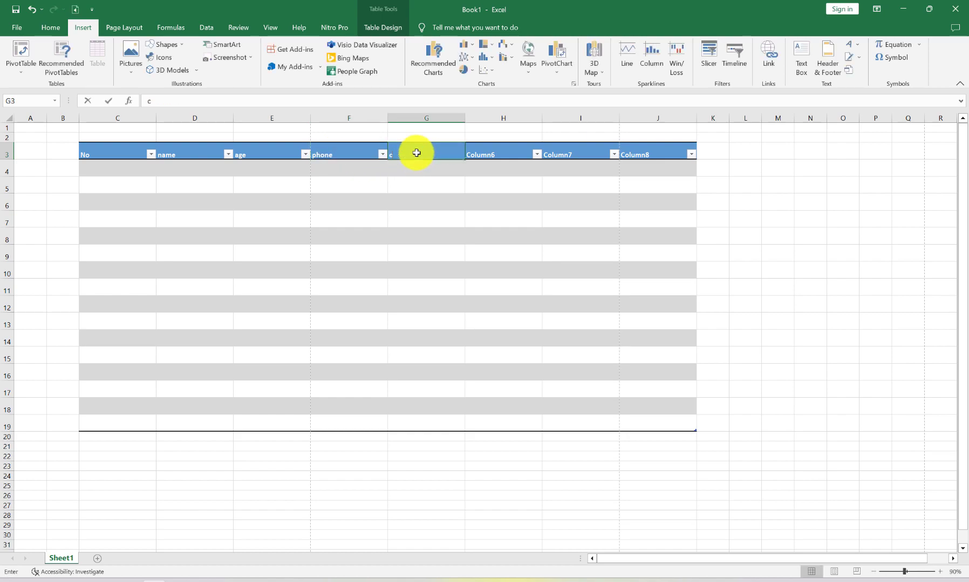
text(ity)
click(478, 148)
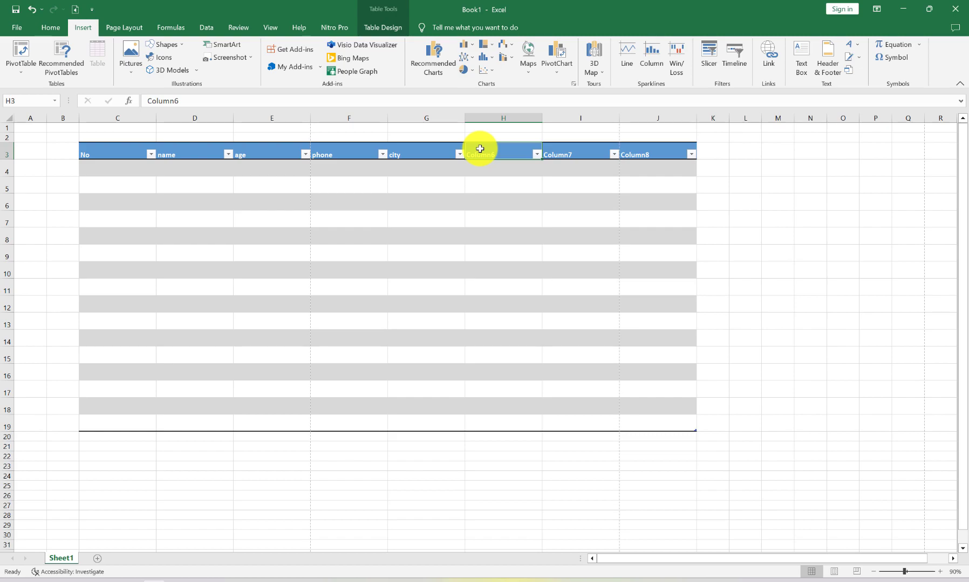
text(adress)
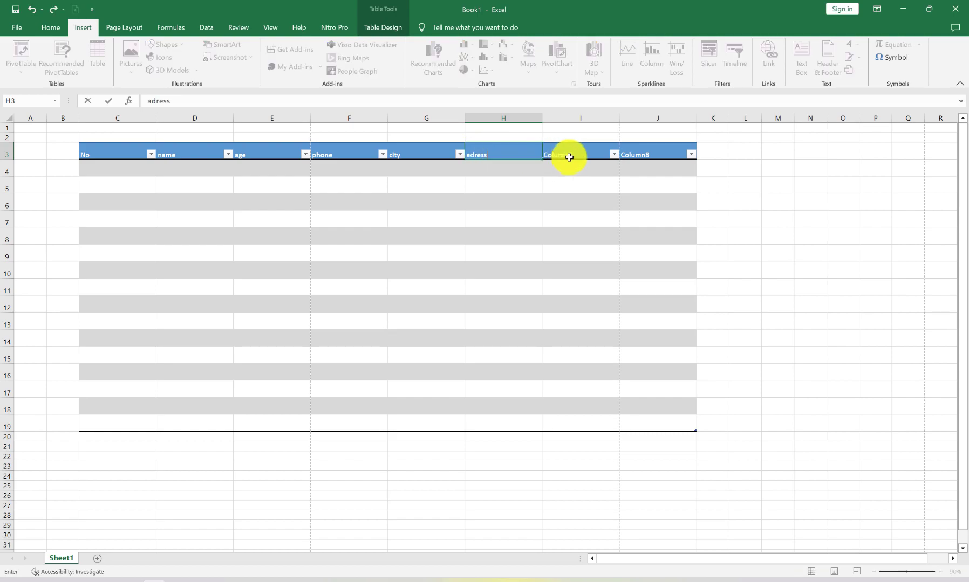
click(569, 157)
text(oun)
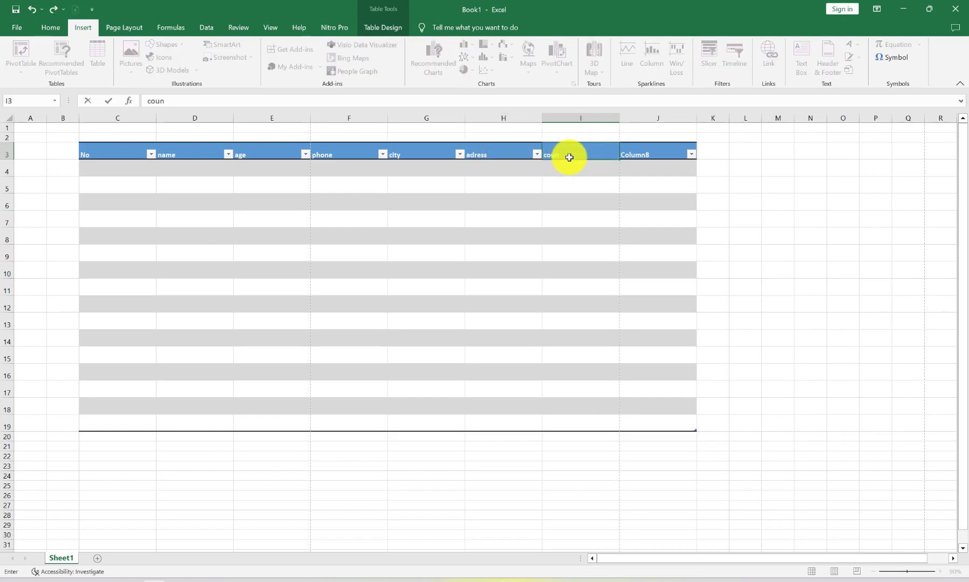
text(try)
click(634, 156)
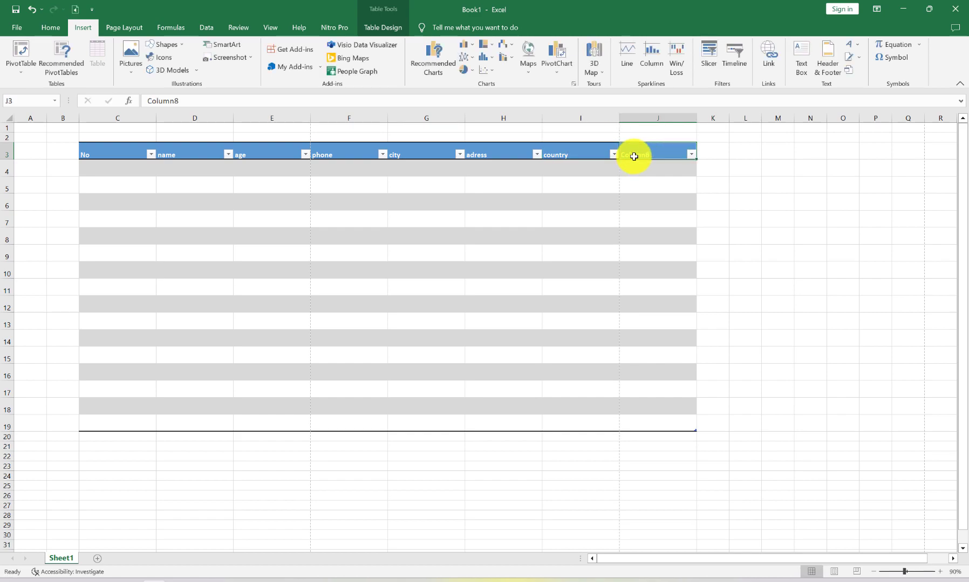
text(re)
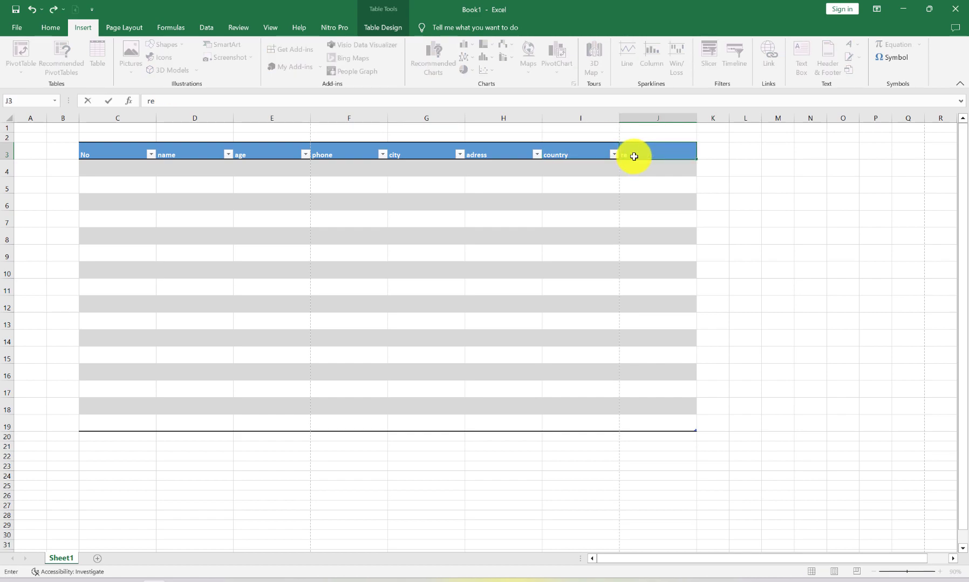
text(gion)
click(569, 185)
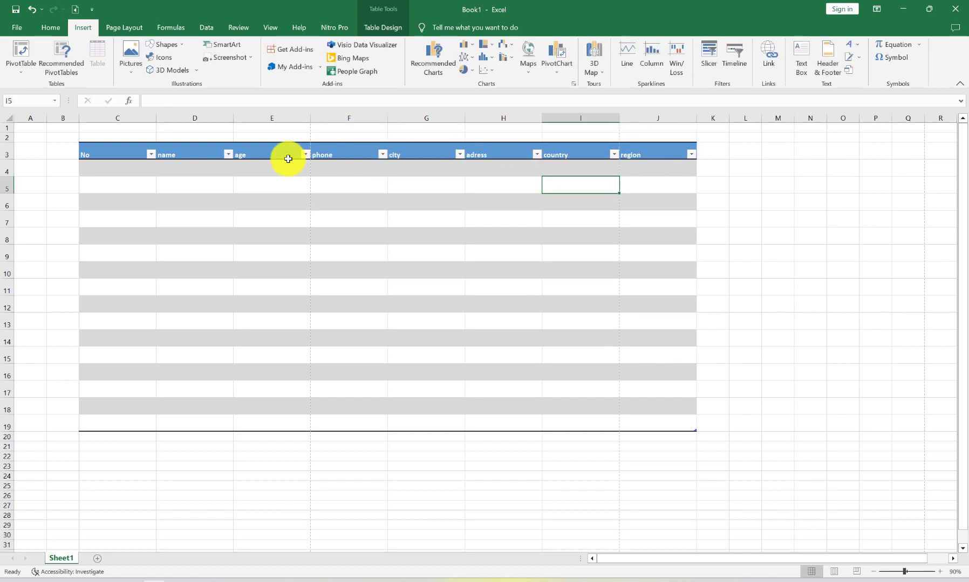
mouse_move(114, 154)
mouse_down()
mouse_move(437, 139)
mouse_move(634, 152)
mouse_up()
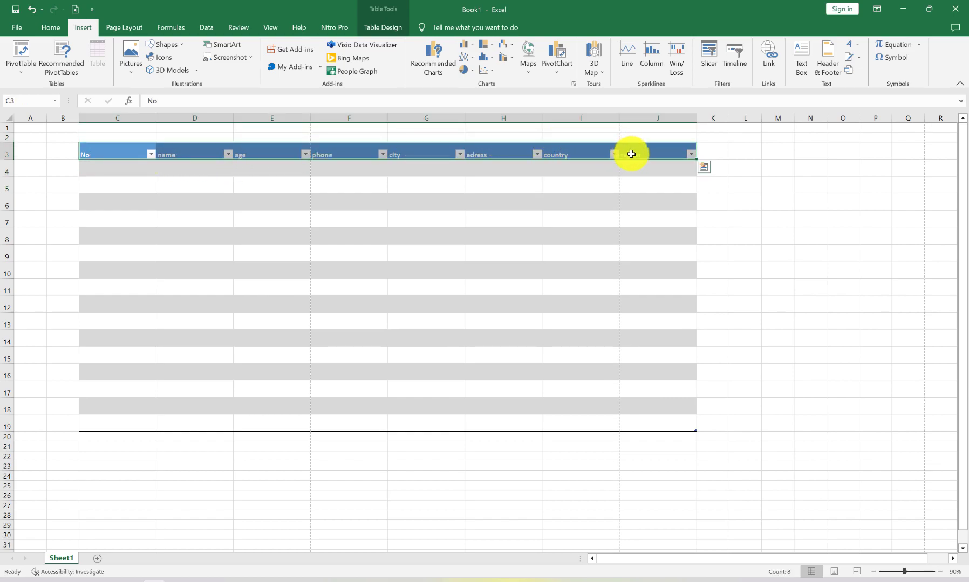
- Set the header labels to 18 pt and centre them in their cells
click(51, 26)
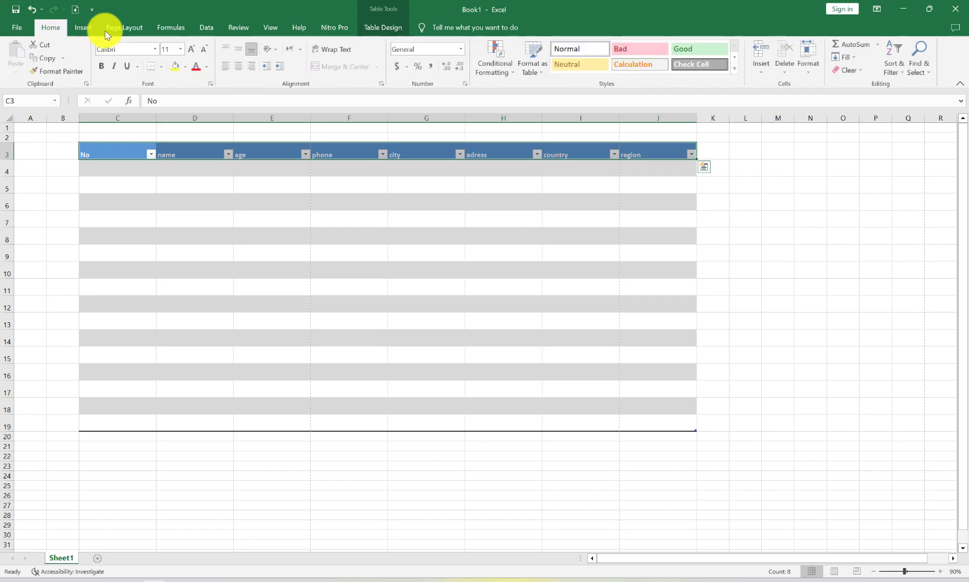
click(195, 53)
click(195, 52)
click(195, 52)
click(194, 51)
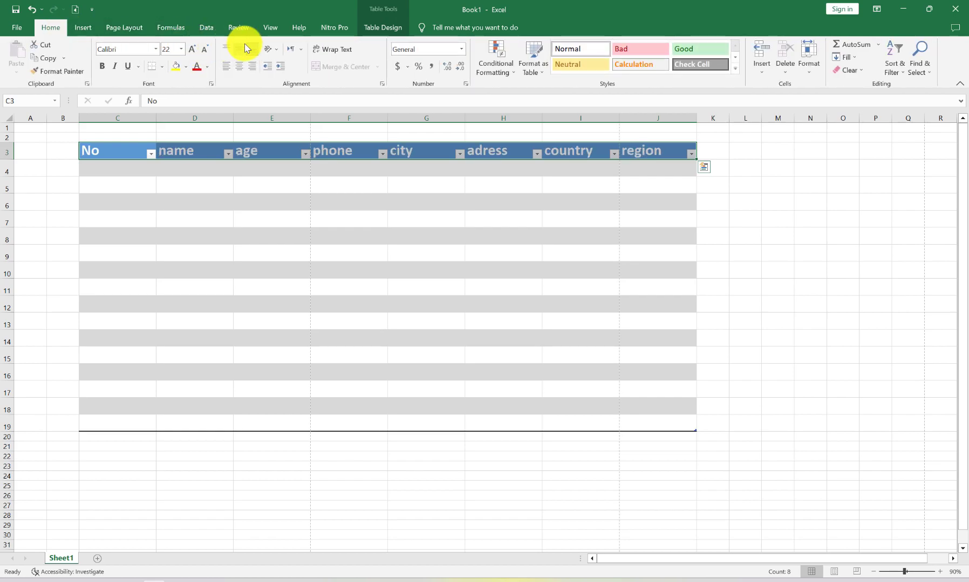
click(240, 67)
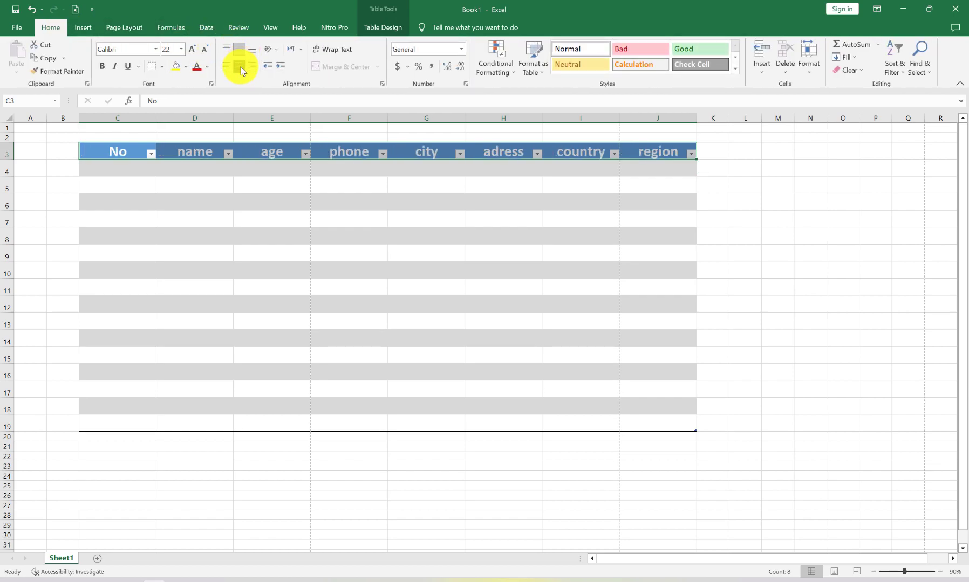
click(207, 49)
click(207, 49)
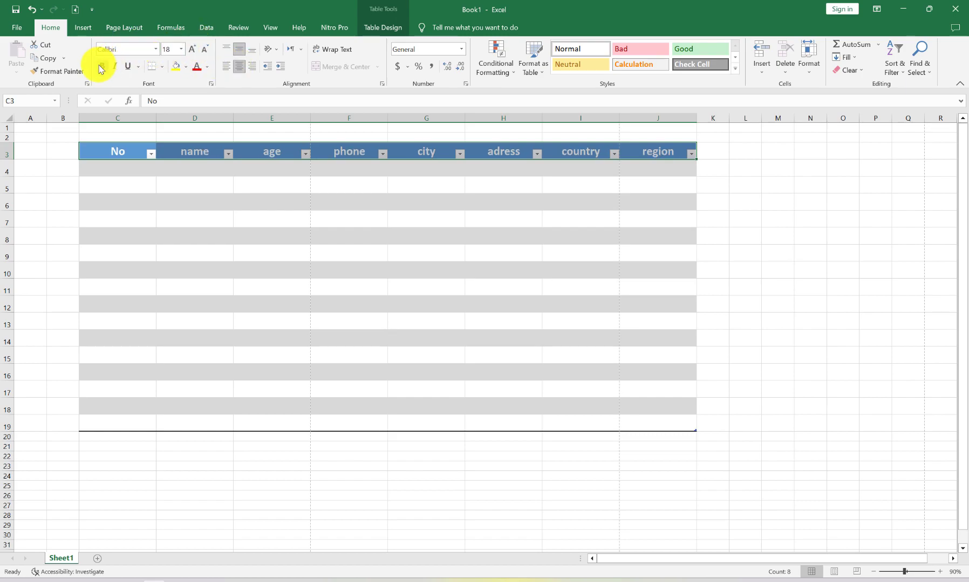
click(242, 234)
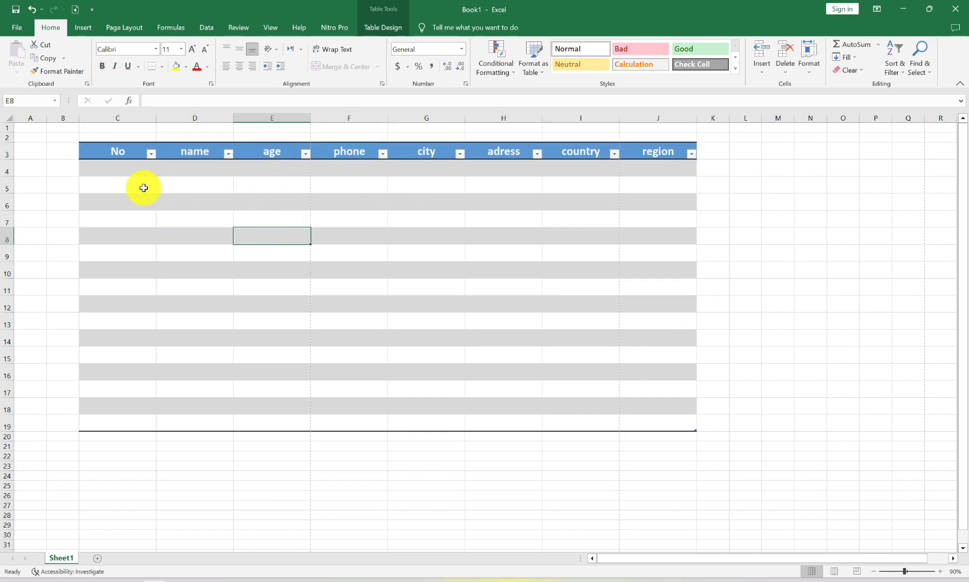
- Enter test numbers 2, 3 and 4 in cells under No and neighbouring columns
click(114, 167)
text(2)
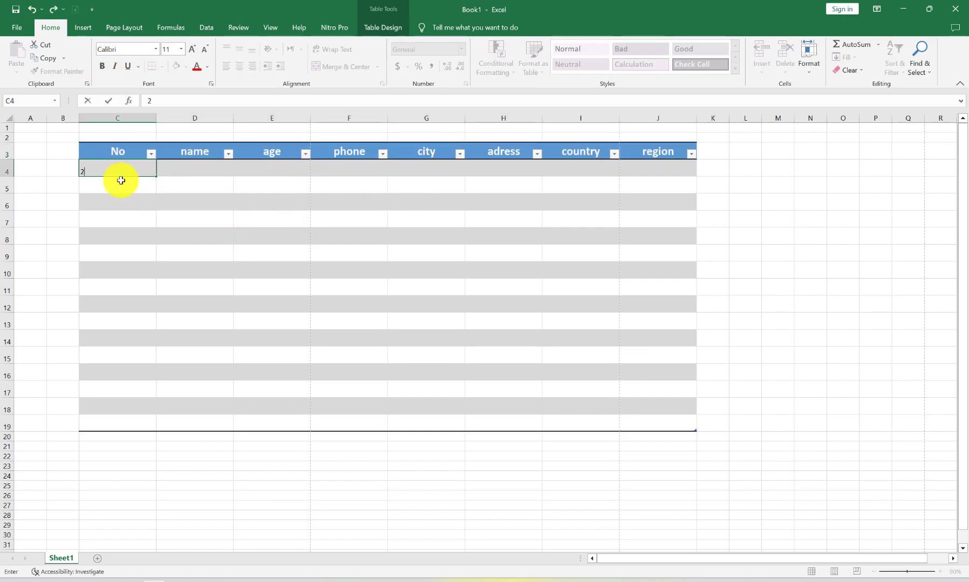
click(124, 183)
text(3)
click(130, 218)
text(4)
click(202, 200)
text(4)
click(200, 171)
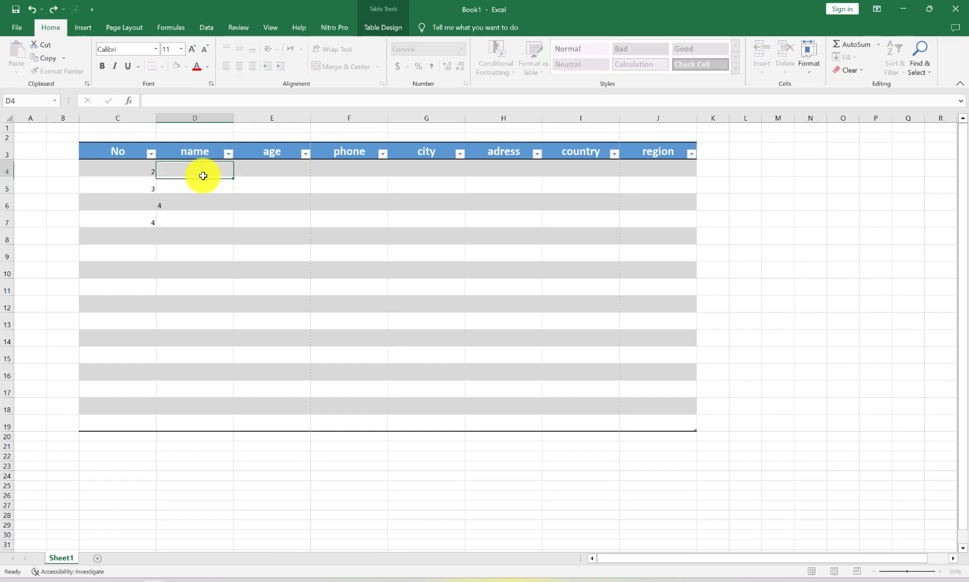
text(4)
click(323, 202)
text(4)
click(324, 272)
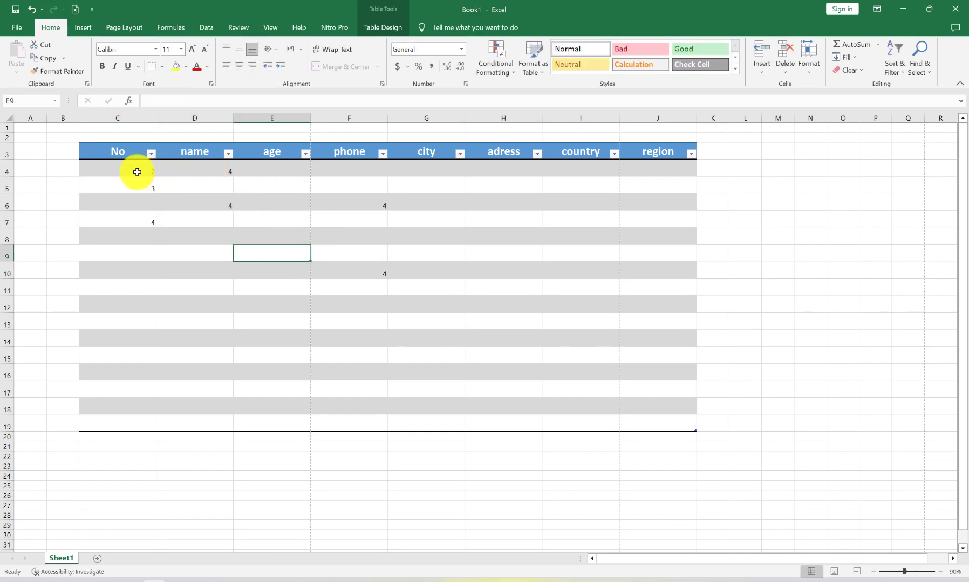
- Type the names aaa, bbb, ccc and hgd down the name column
click(137, 172)
click(211, 170)
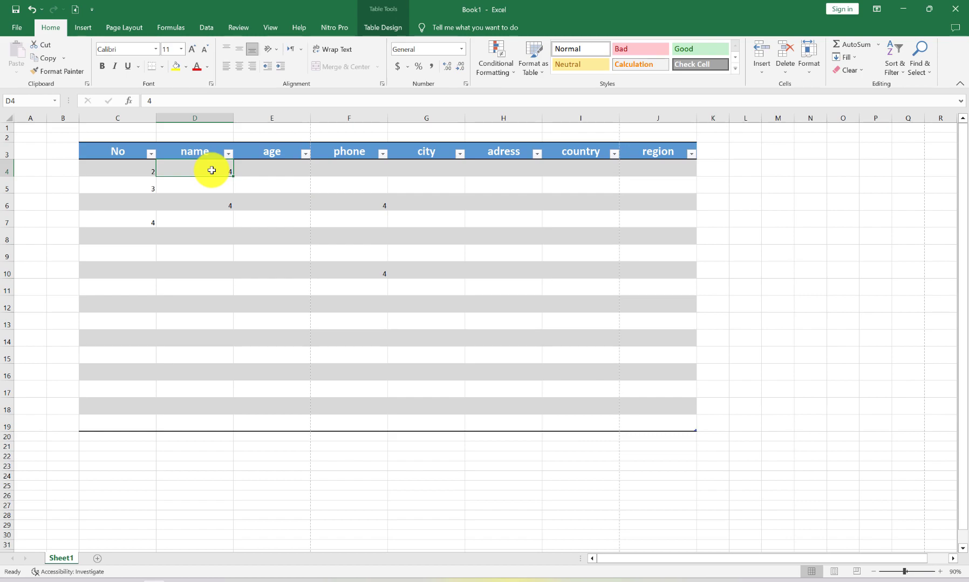
text(aaa)
click(217, 181)
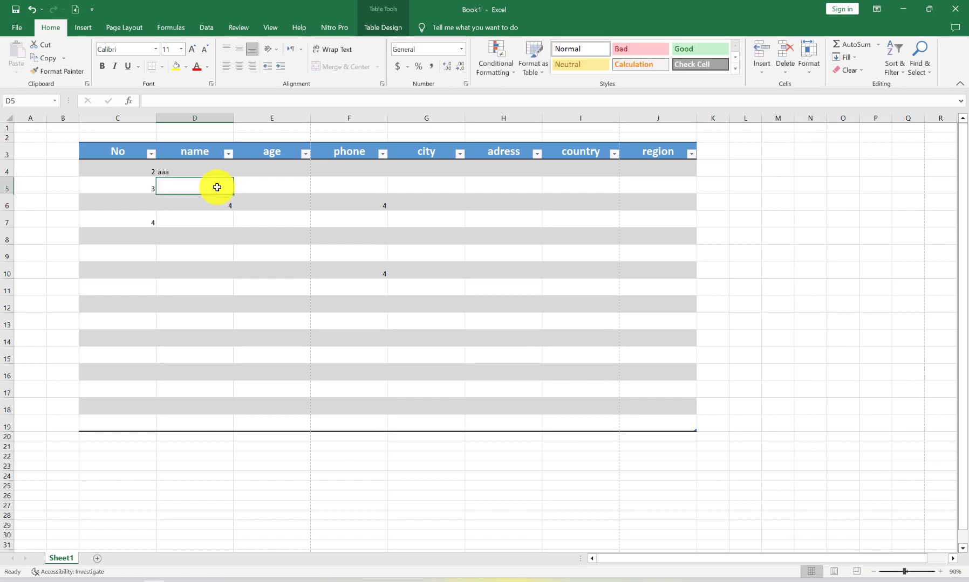
text(bbb)
click(222, 207)
text(cc)
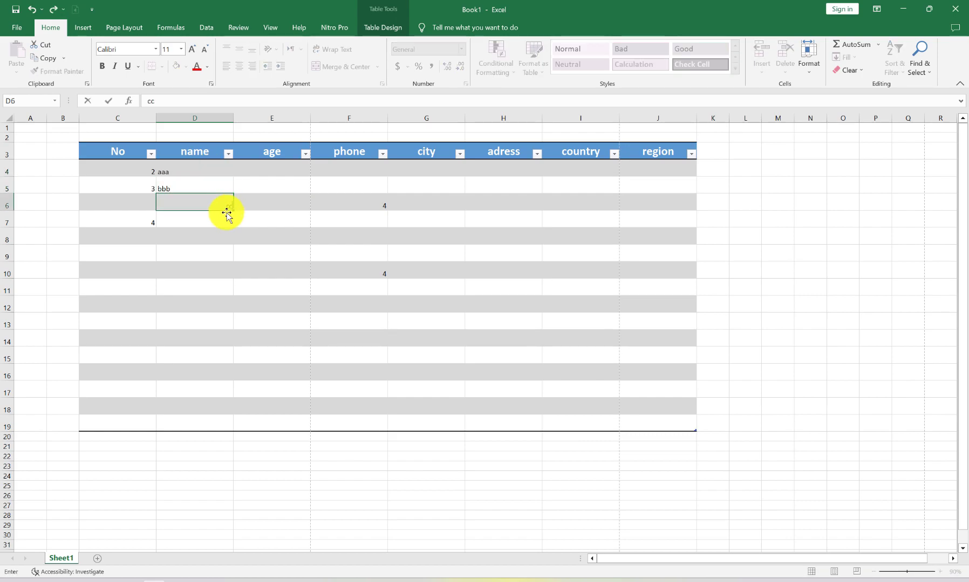
text(c)
click(229, 224)
text(hg)
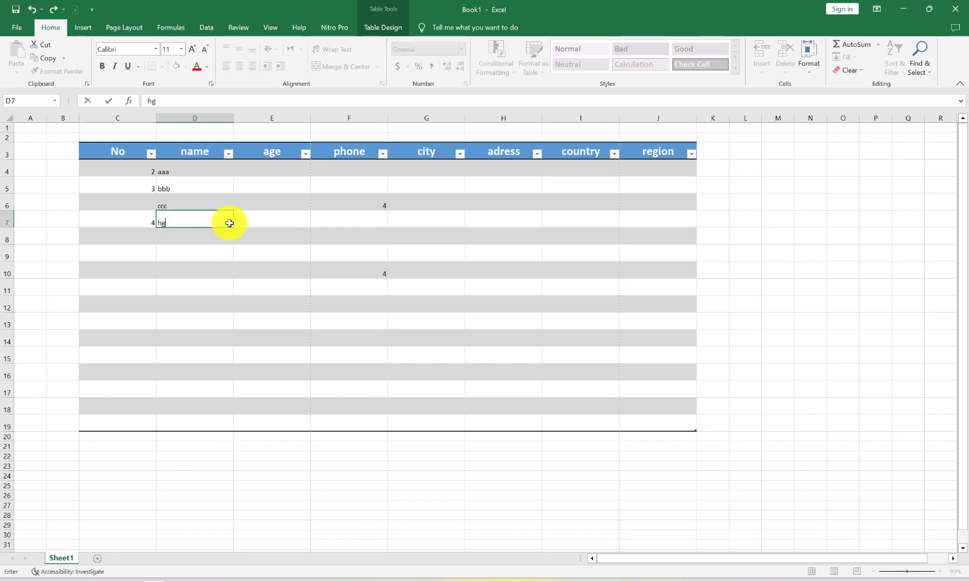
text(d)
click(218, 246)
- Enter ages such as 22, 33 and 4 in the age column
click(277, 168)
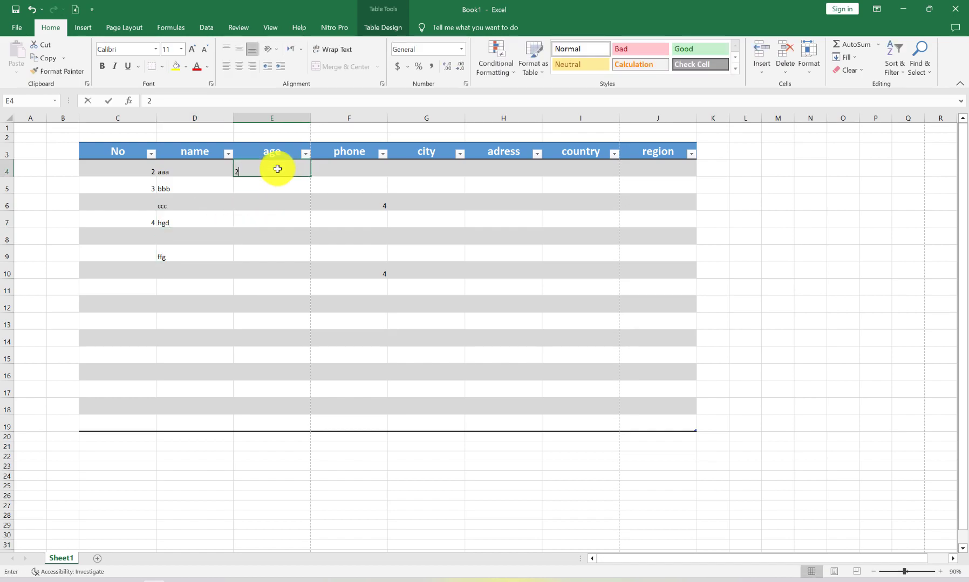
text(2)
click(281, 210)
text(33)
click(268, 181)
text(43)
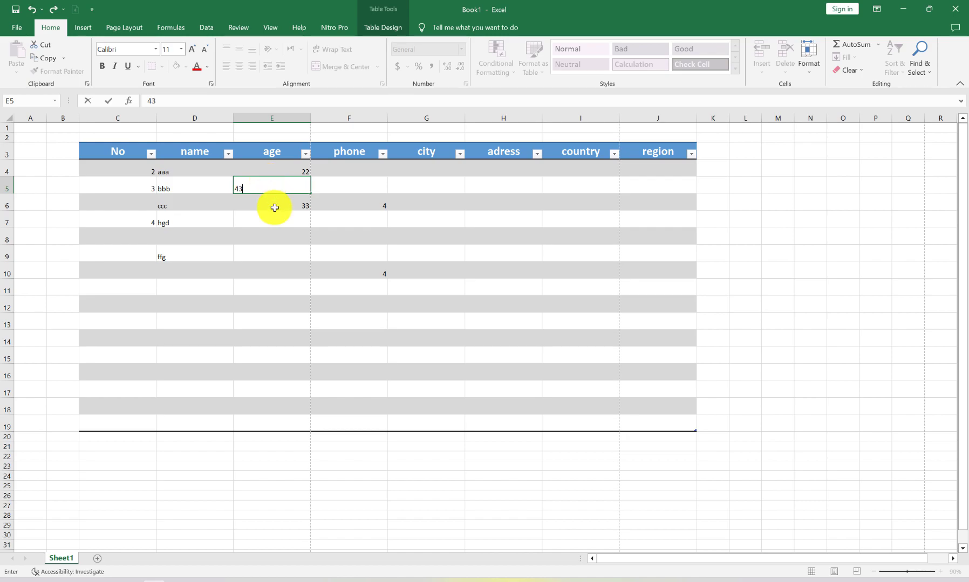
click(278, 221)
click(278, 258)
text(11)
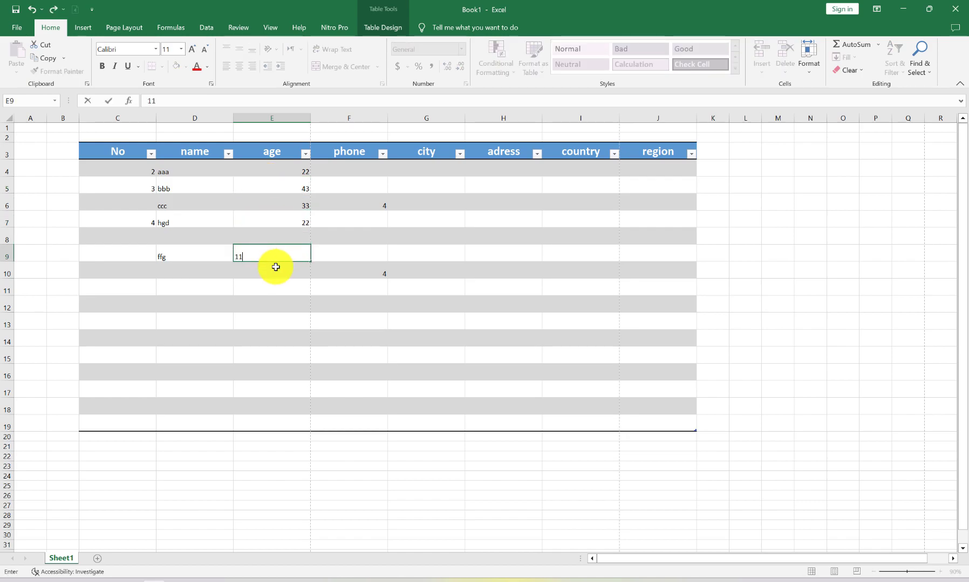
click(276, 293)
text(33)
click(268, 255)
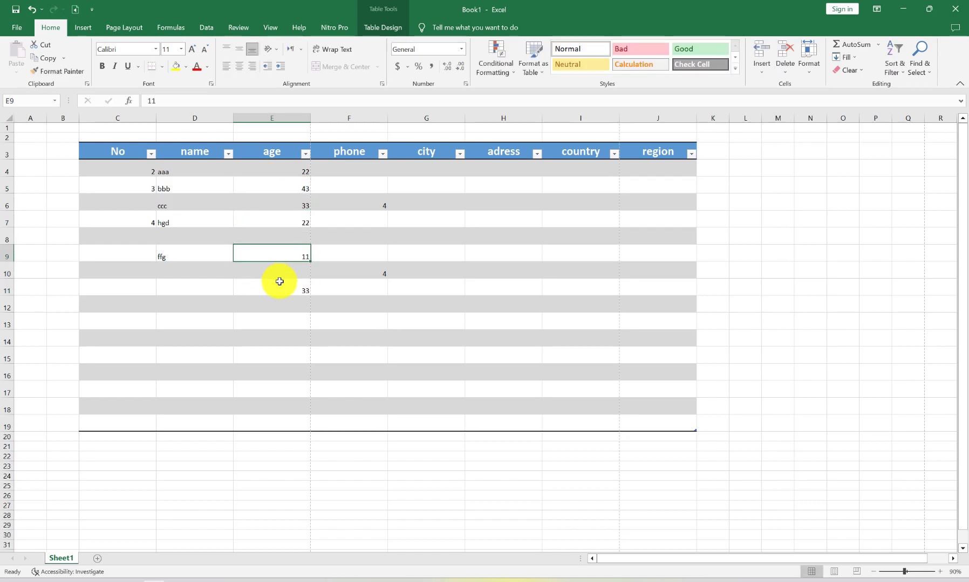
click(272, 276)
text(4)
- Enter phone numbers 323, 232323, 323232 and 23232323 in the first phone cells
click(357, 172)
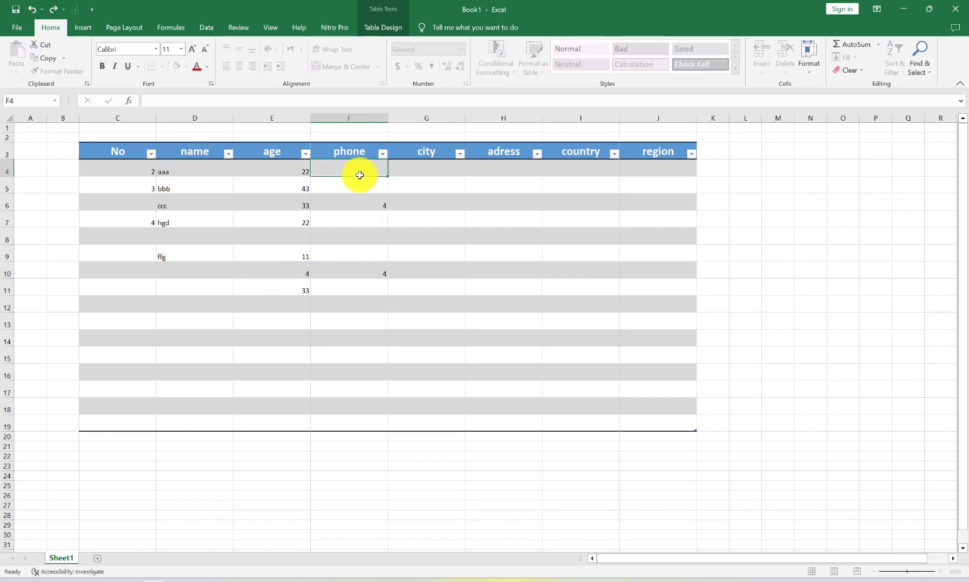
text(323232)
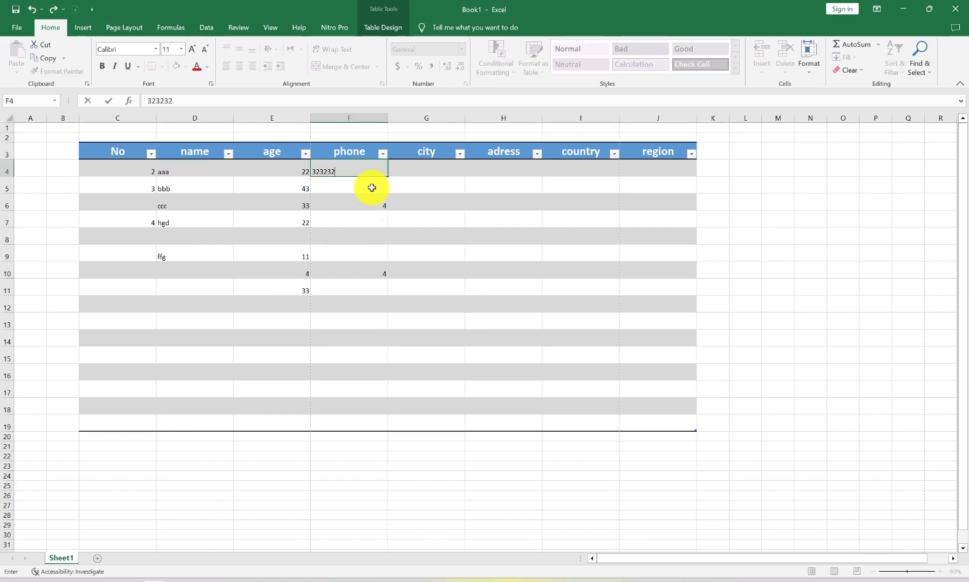
key(Return)
text(232323)
key(Return)
text(323232)
key(Return)
text(23232)
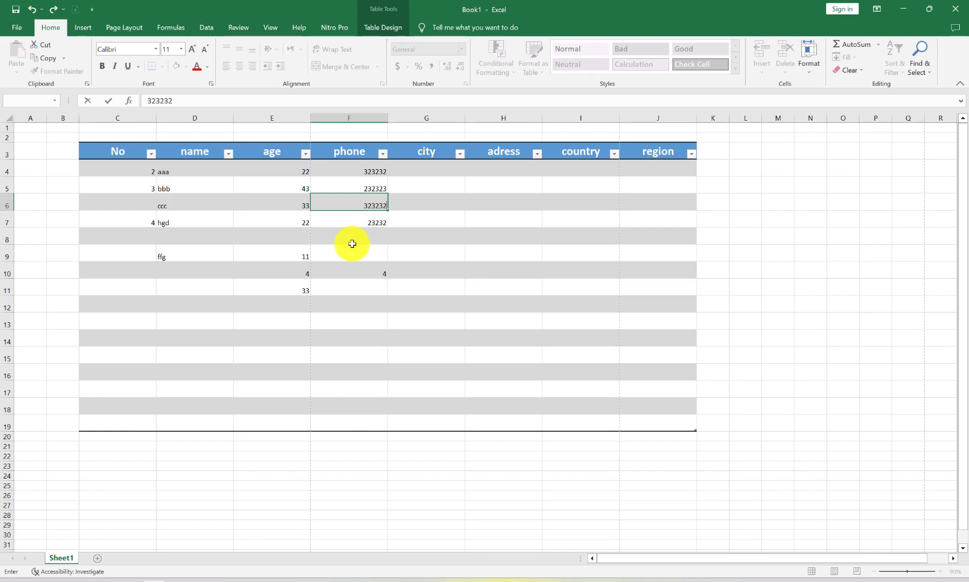
text(323)
key(Return)
text(232323)
key(Return)
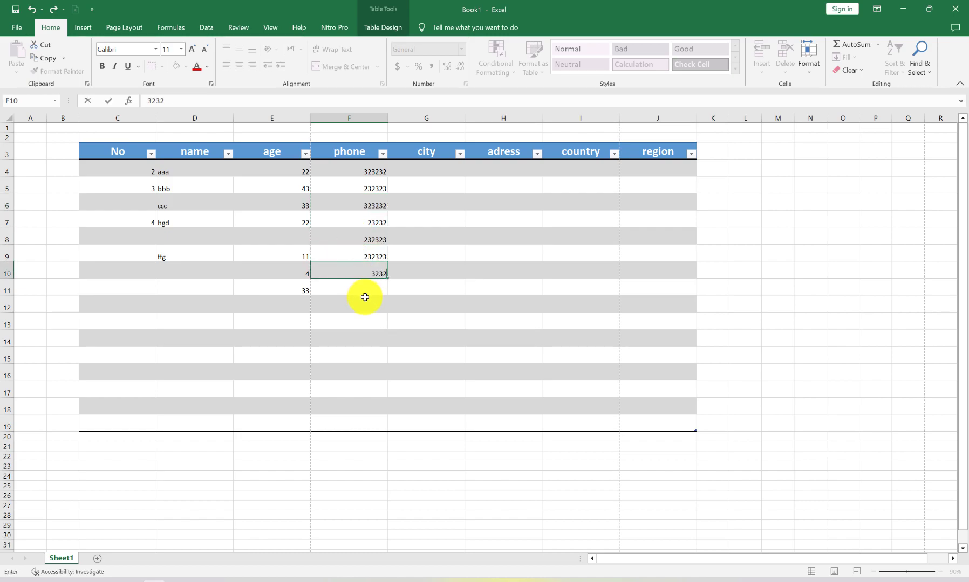
- Fill the rest of the phone column through row 17 with values like 3232 and 32323
click(364, 297)
text(3232)
click(362, 288)
text(32323)
click(366, 324)
text(23)
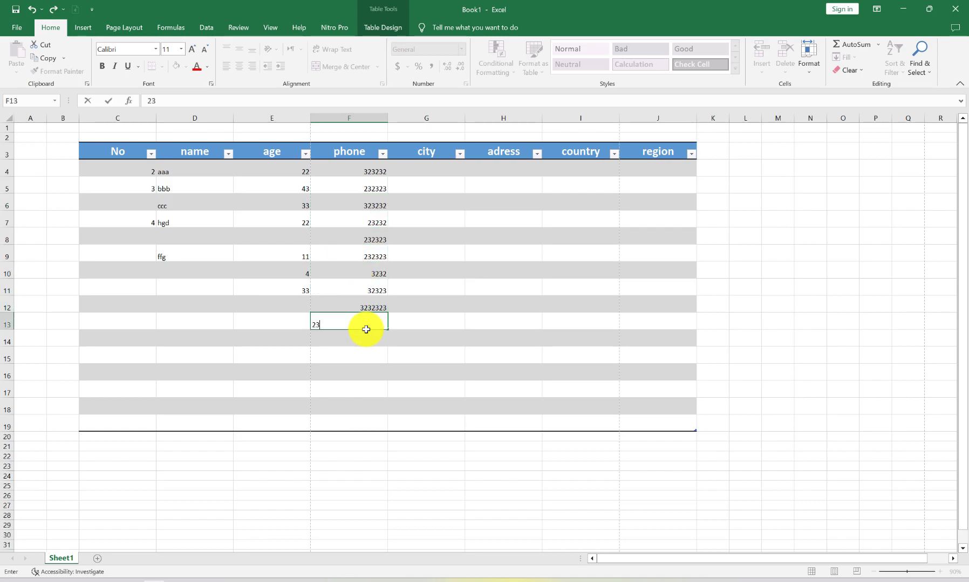
click(367, 349)
text(323232)
click(363, 336)
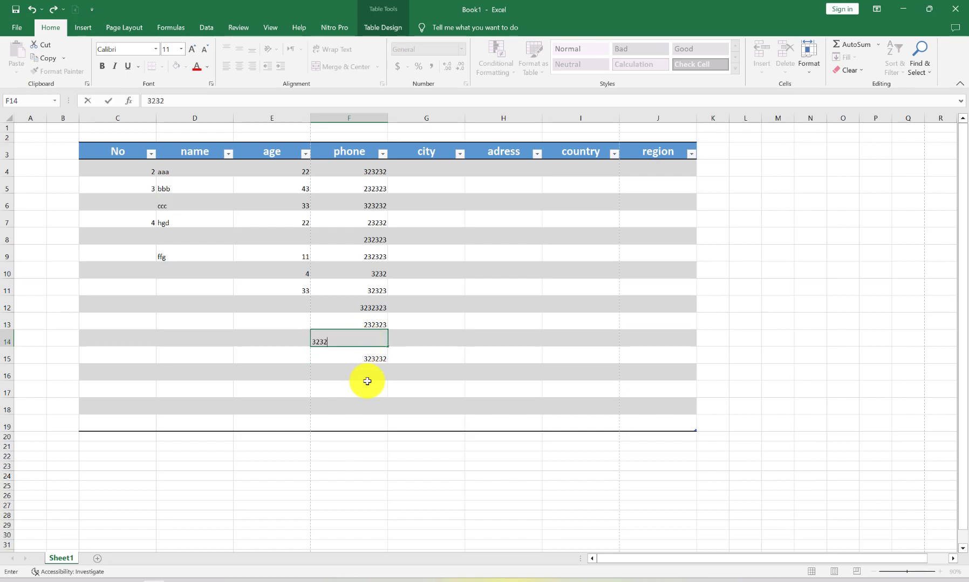
text(3)
click(366, 387)
text(232)
click(367, 373)
text(32323)
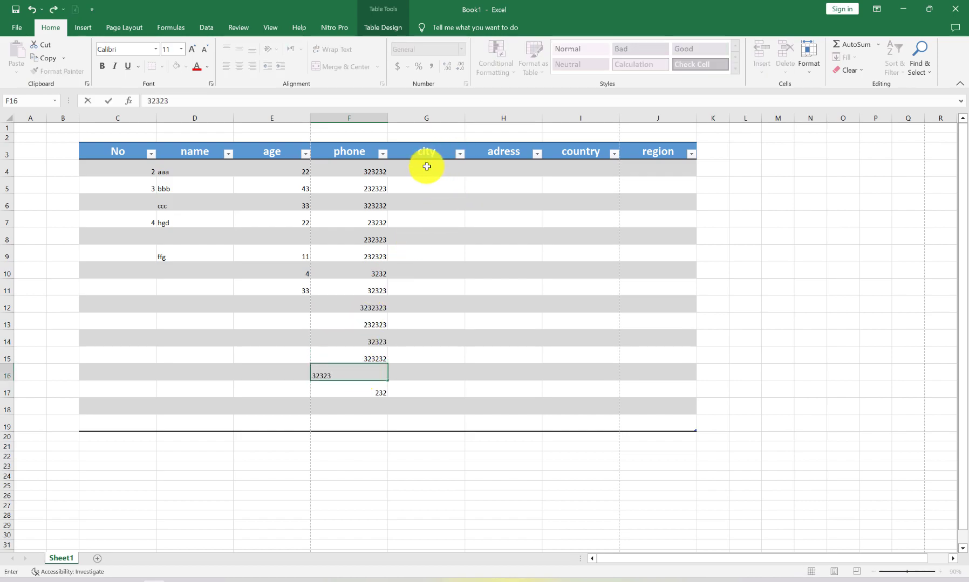
- Enter the cities sul and erbil in the city column
click(426, 169)
text(sul)
click(422, 187)
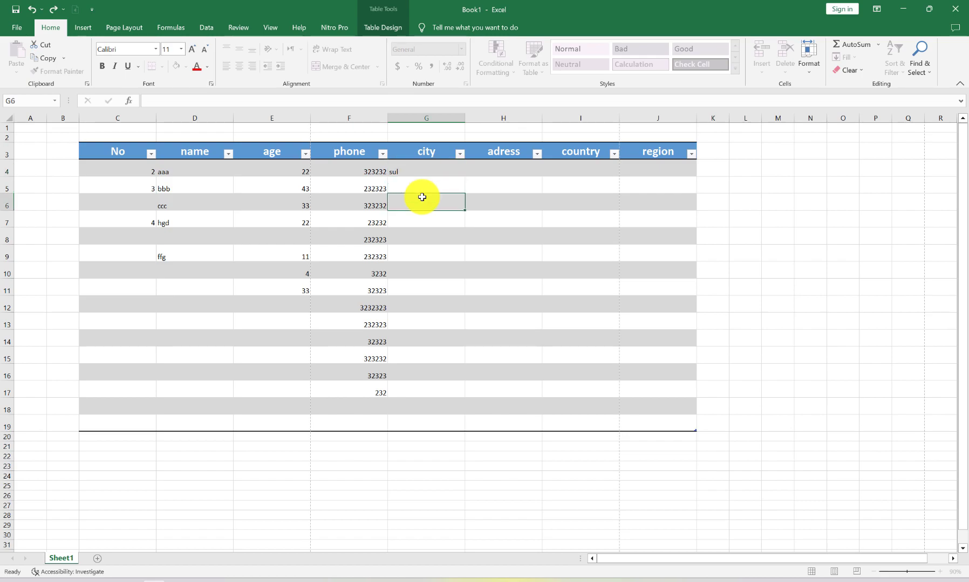
text(erbil)
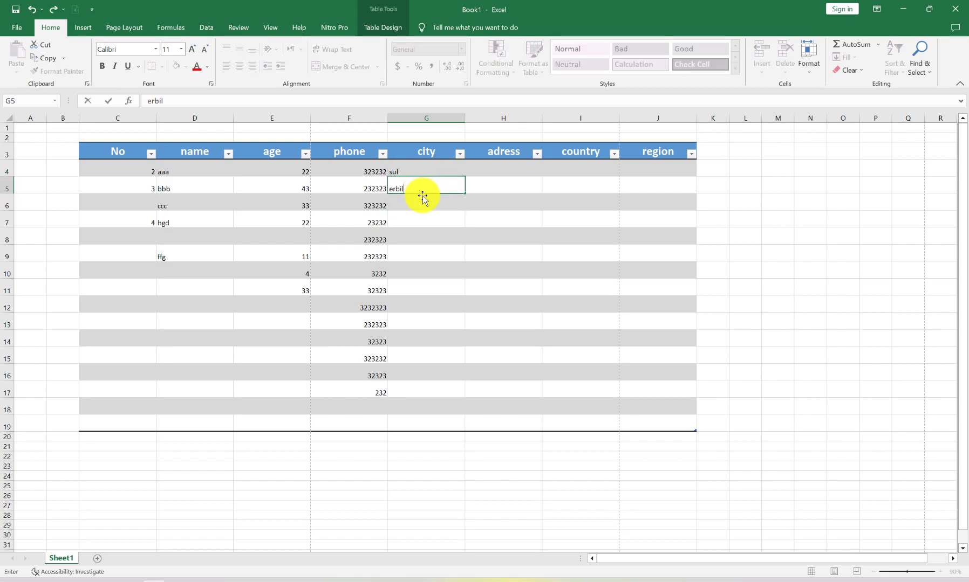
click(423, 201)
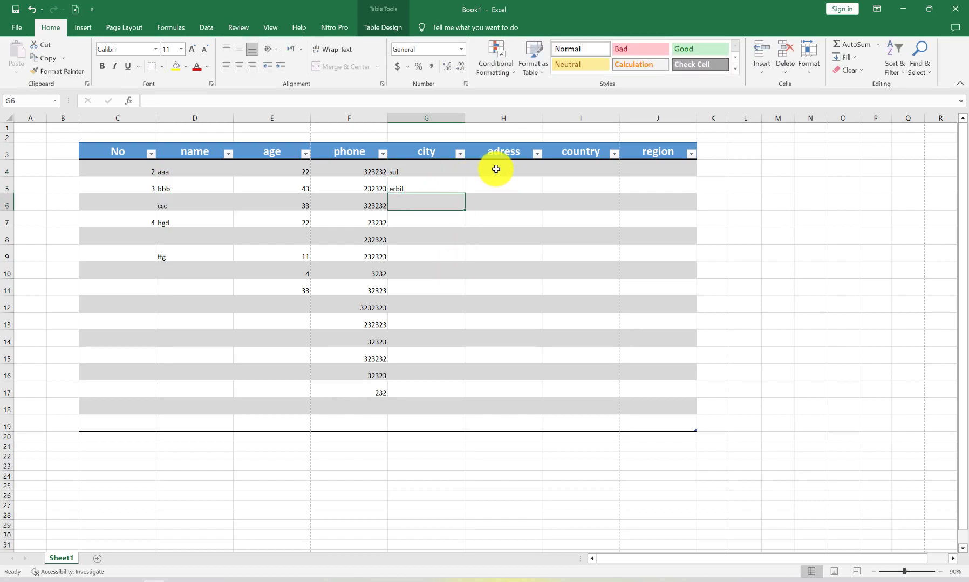
click(615, 187)
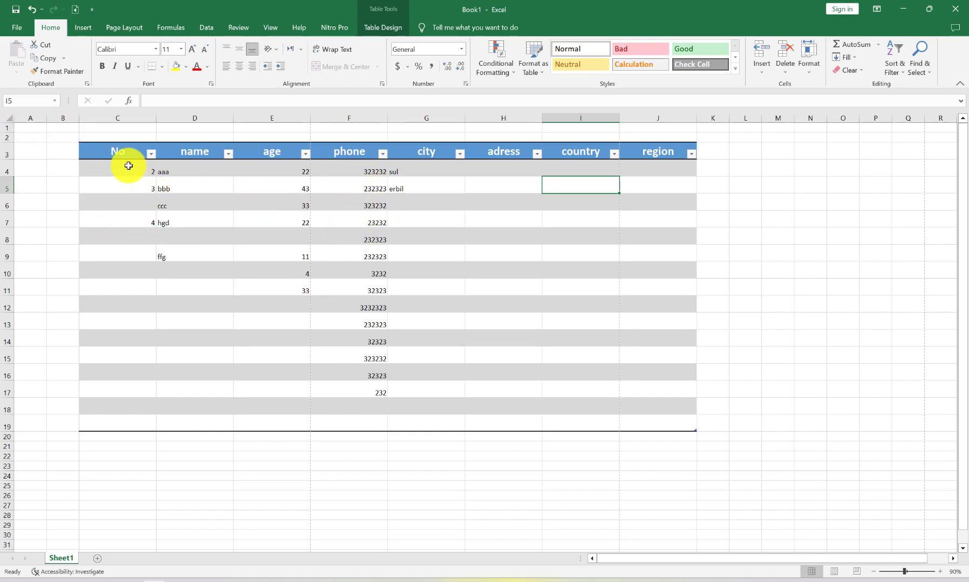
- Set the table's data rows C4:J19 to 18 pt, centred vertically and horizontally
drag(120, 165, 632, 428)
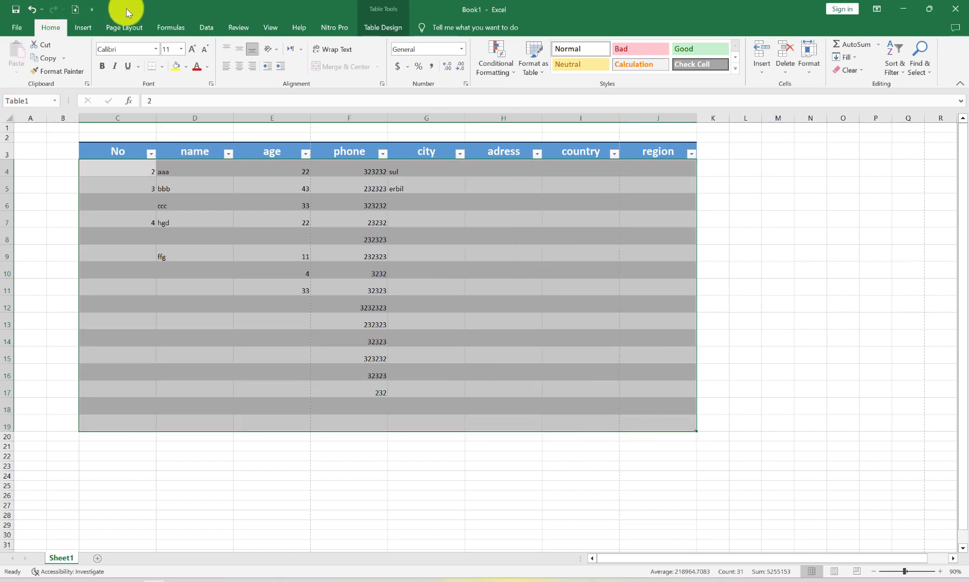
click(182, 49)
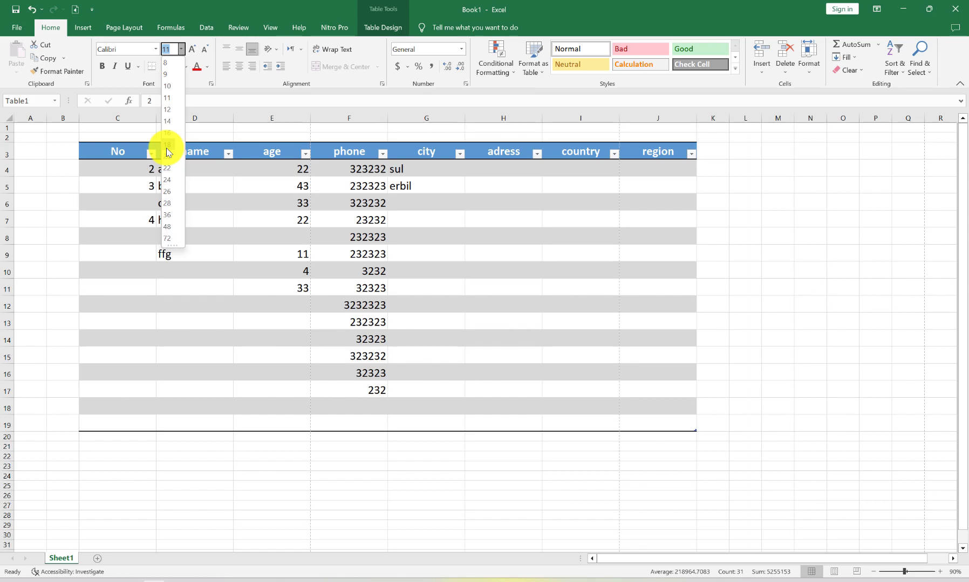
click(167, 146)
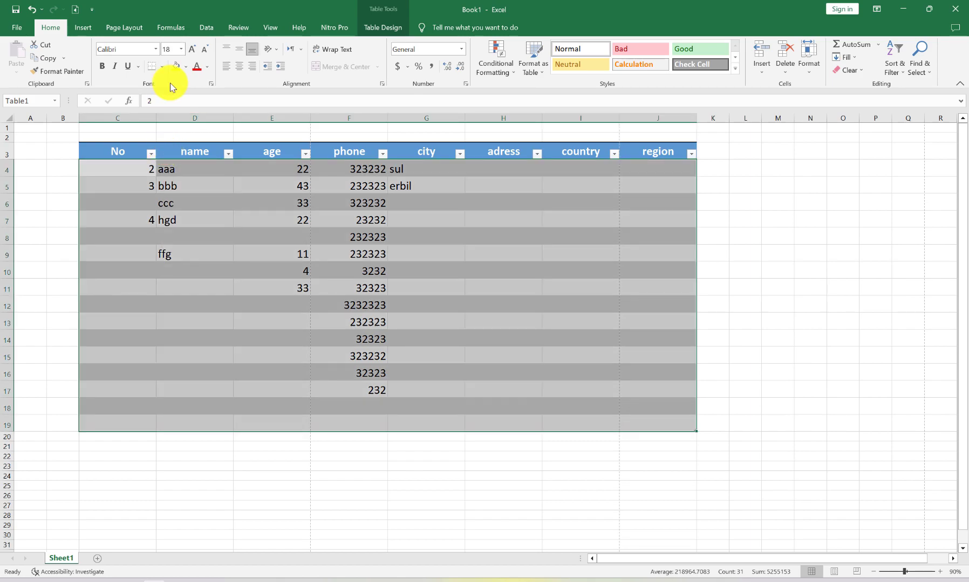
click(237, 54)
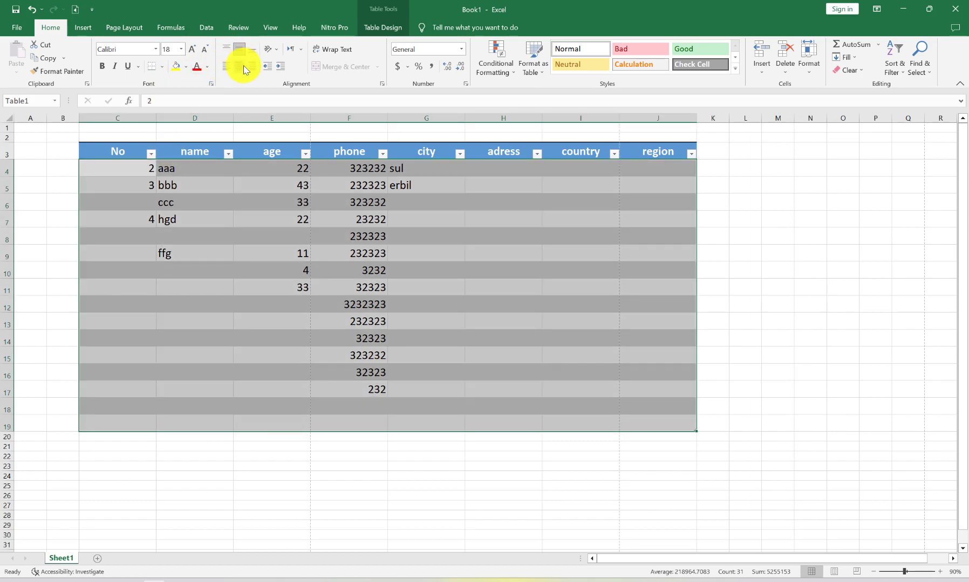
click(243, 65)
click(350, 204)
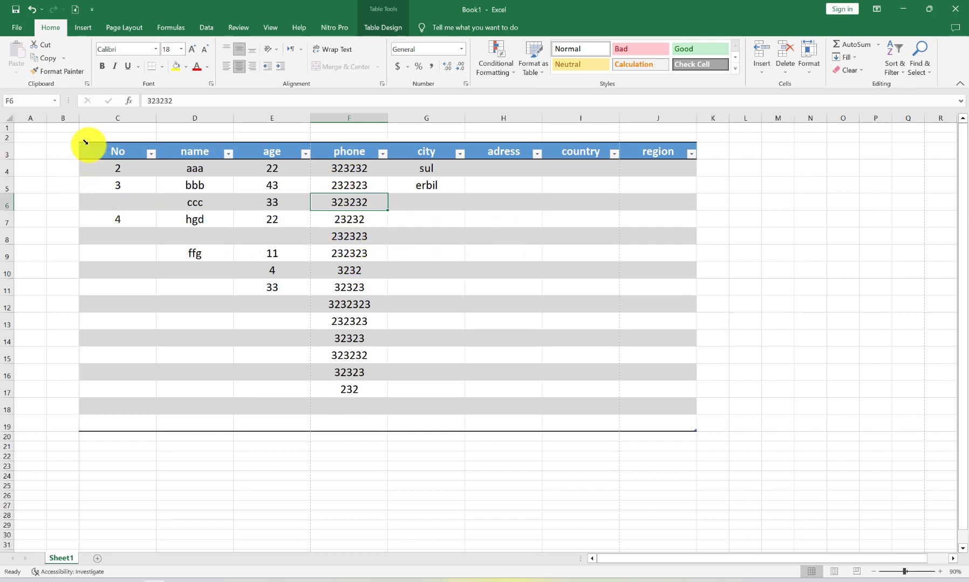
- Give the table range C3:J19 a thick outline border
drag(90, 152, 322, 424)
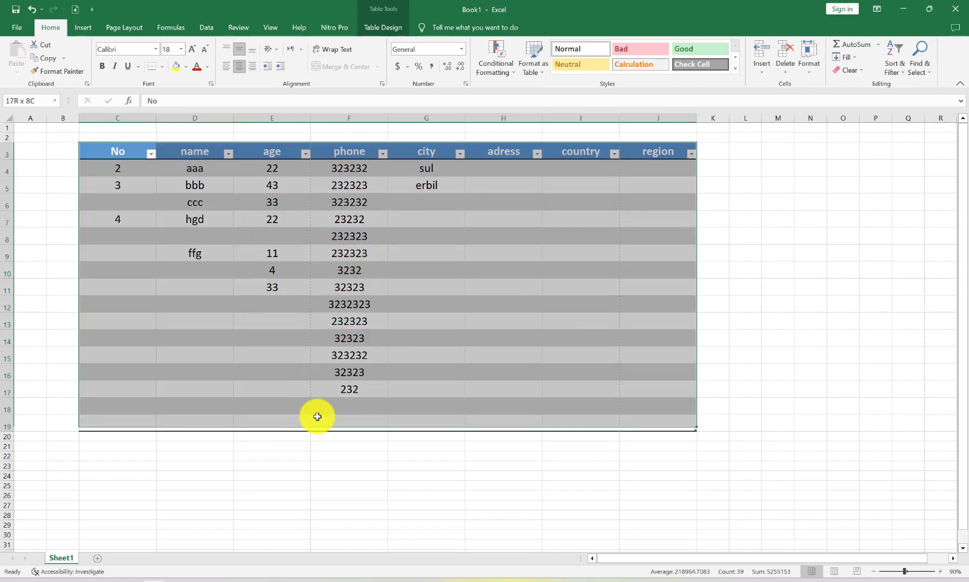
right_click(290, 333)
click(294, 296)
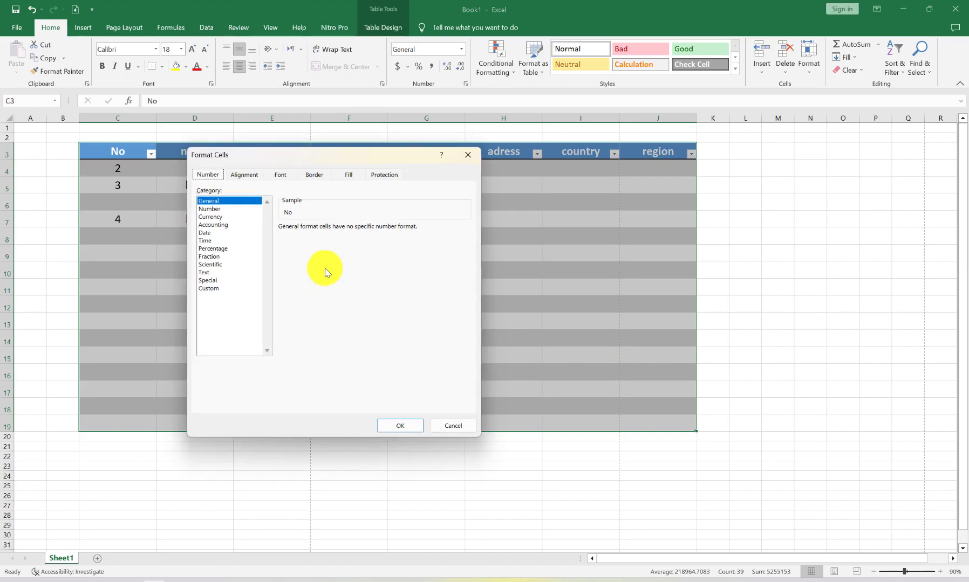
click(317, 175)
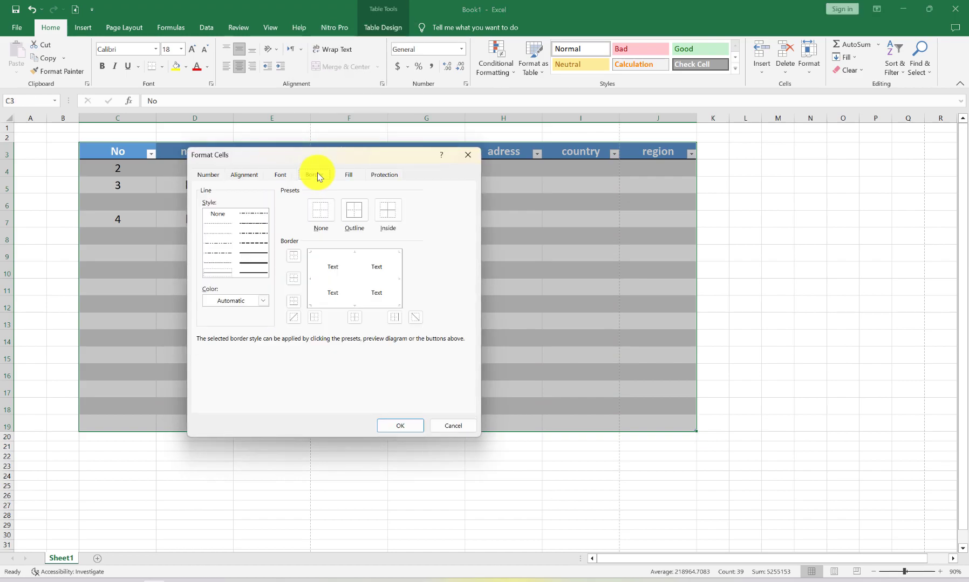
click(259, 267)
click(353, 220)
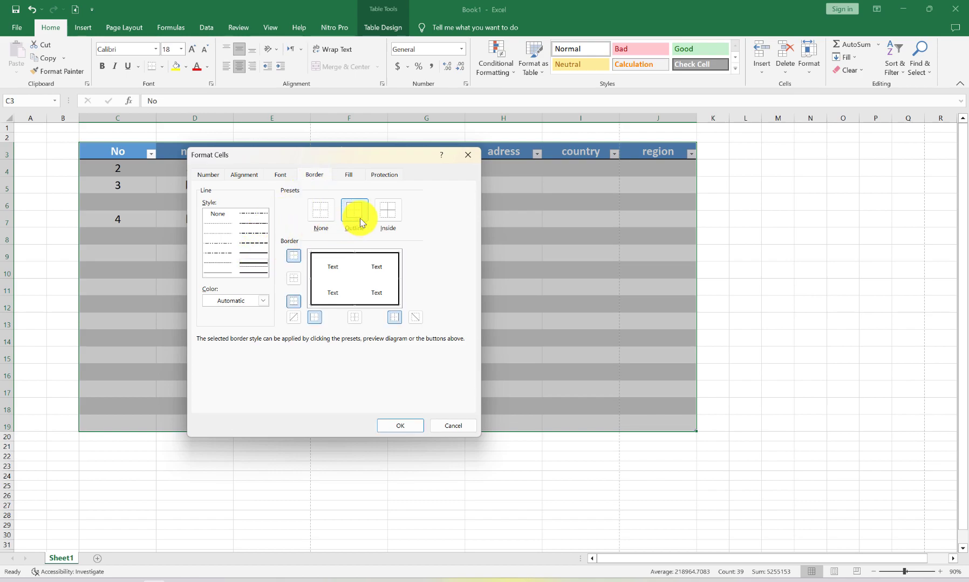
click(400, 425)
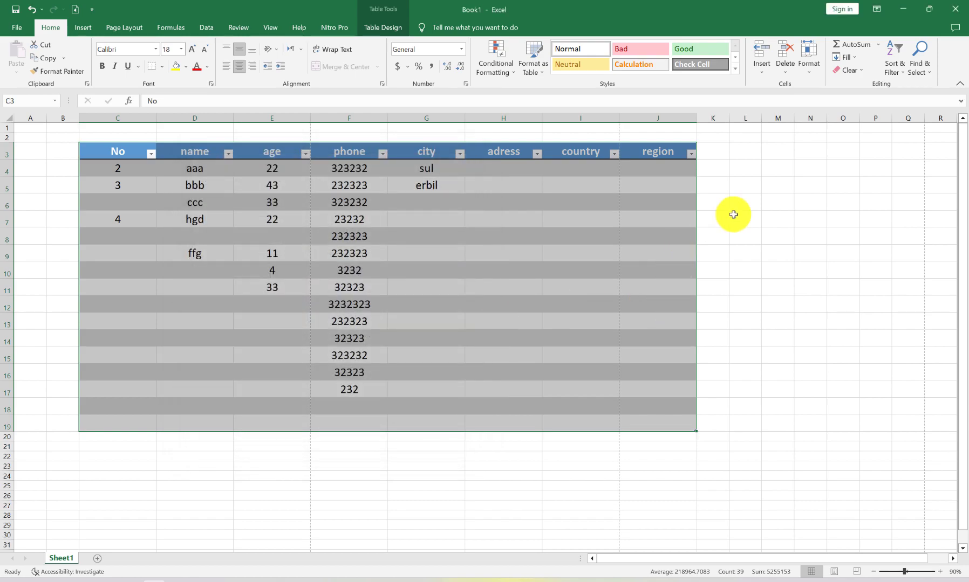
click(736, 213)
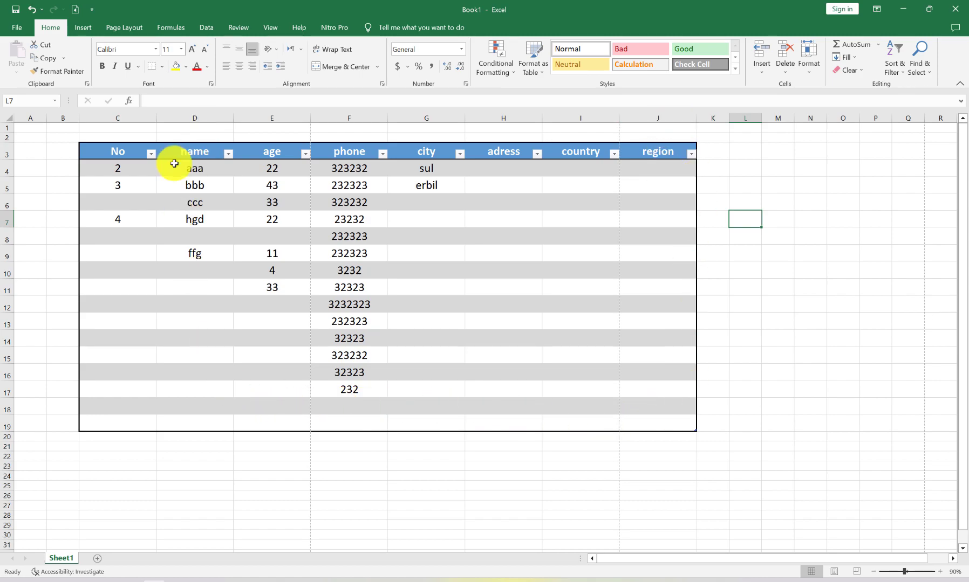
- Add inside border lines so every cell of the table is boxed
drag(105, 151, 664, 429)
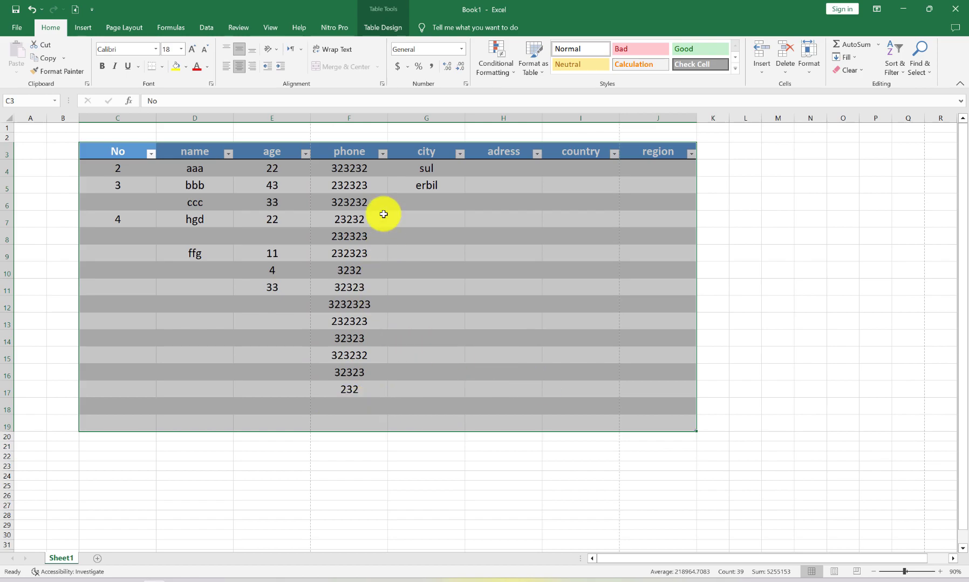
right_click(459, 204)
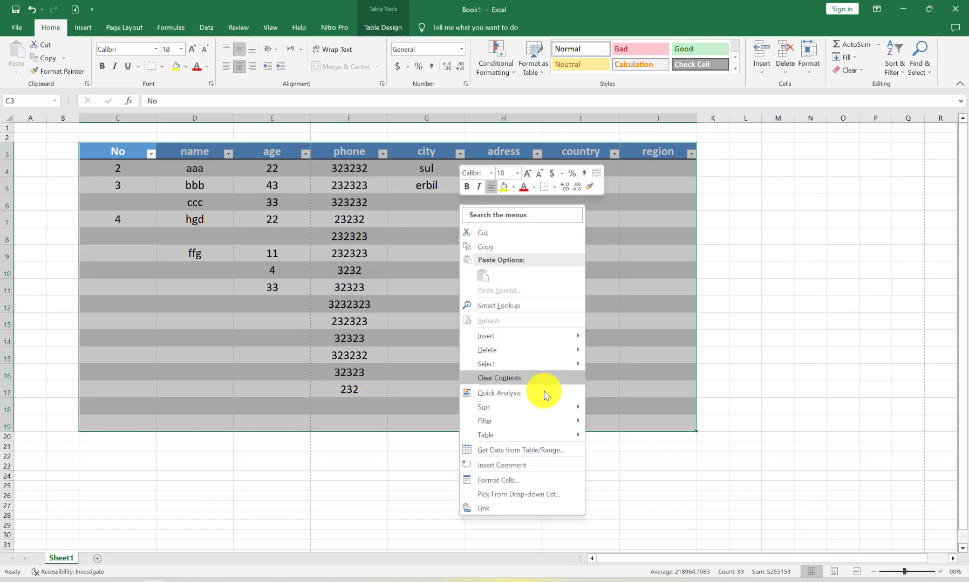
click(502, 480)
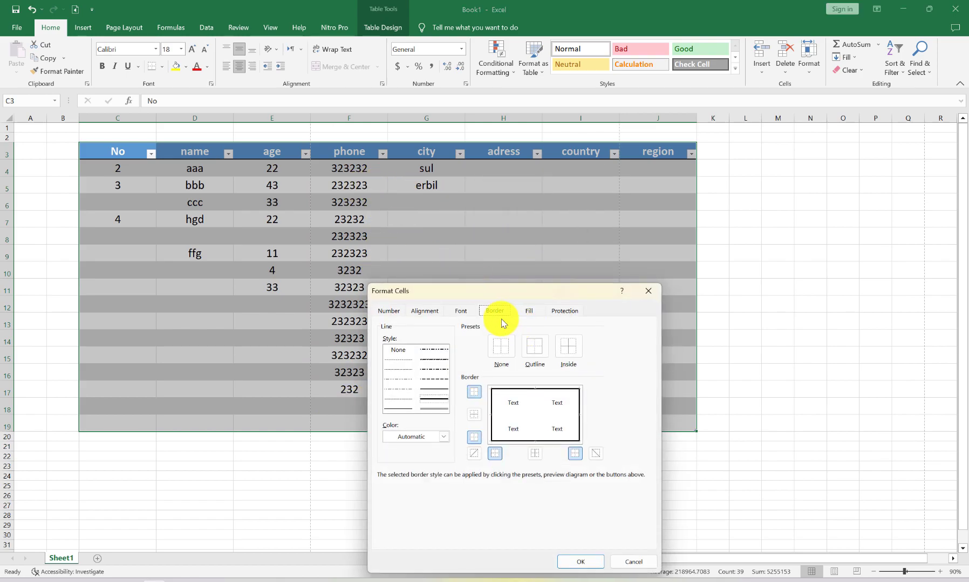
click(568, 350)
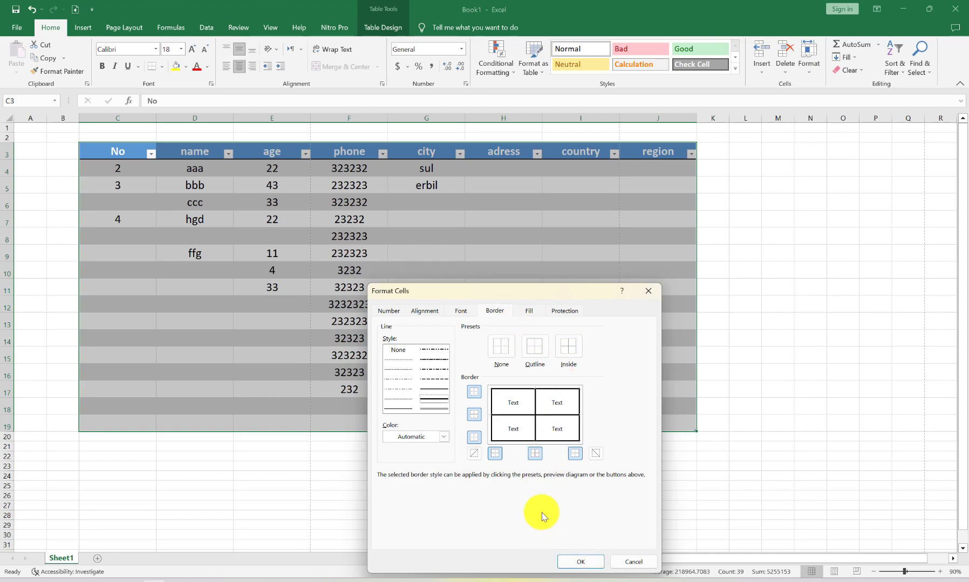
click(568, 565)
click(704, 250)
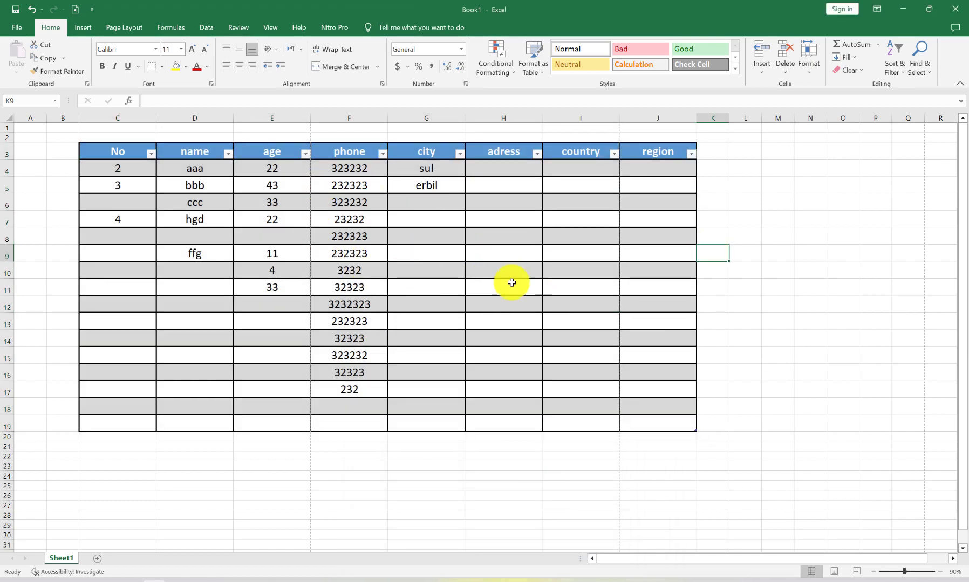
click(738, 172)
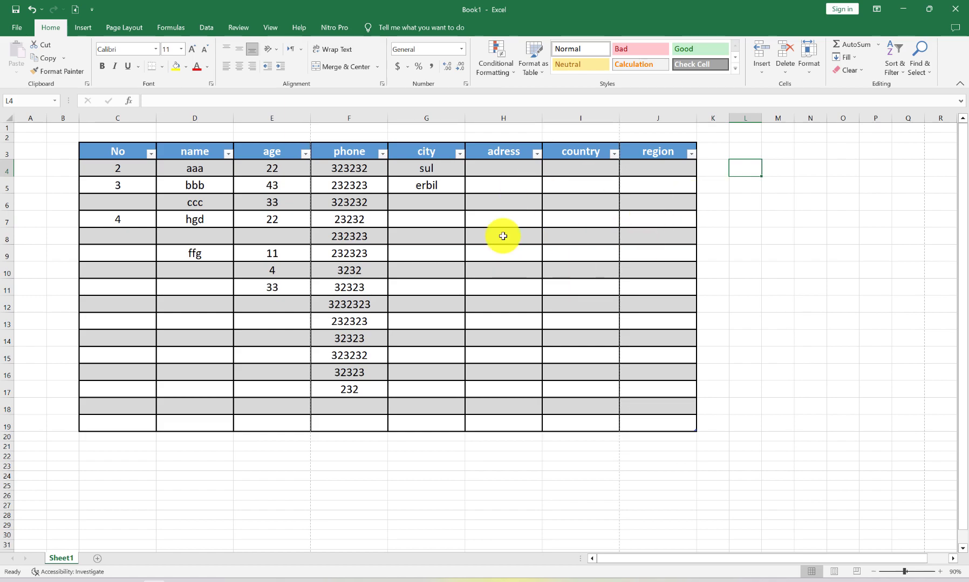
- Insert icons8-hand-with-pen-96 from the Desktop beside the table, enlarged to about 2.18 inches
click(73, 28)
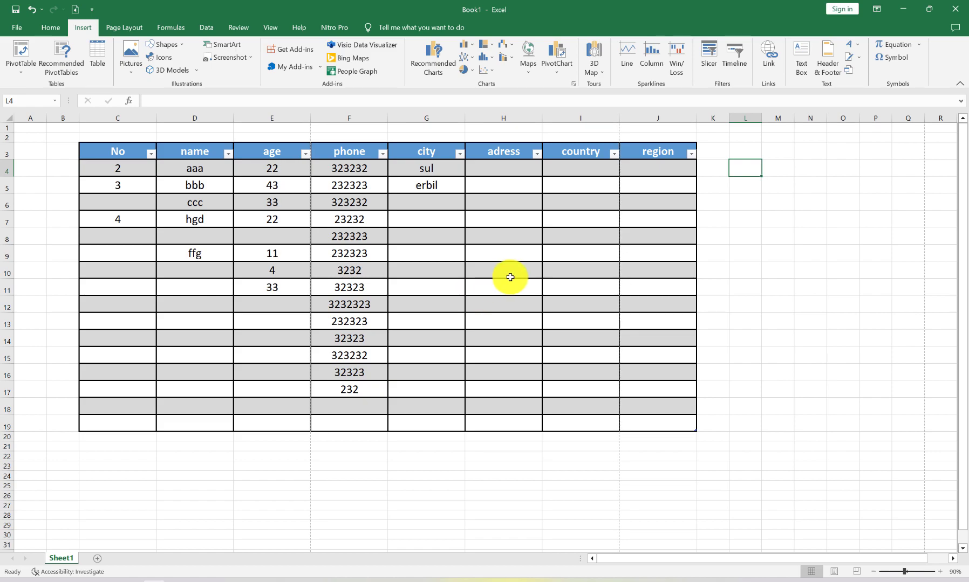
scroll(570, 323, down, 10)
scroll(572, 326, up, 10)
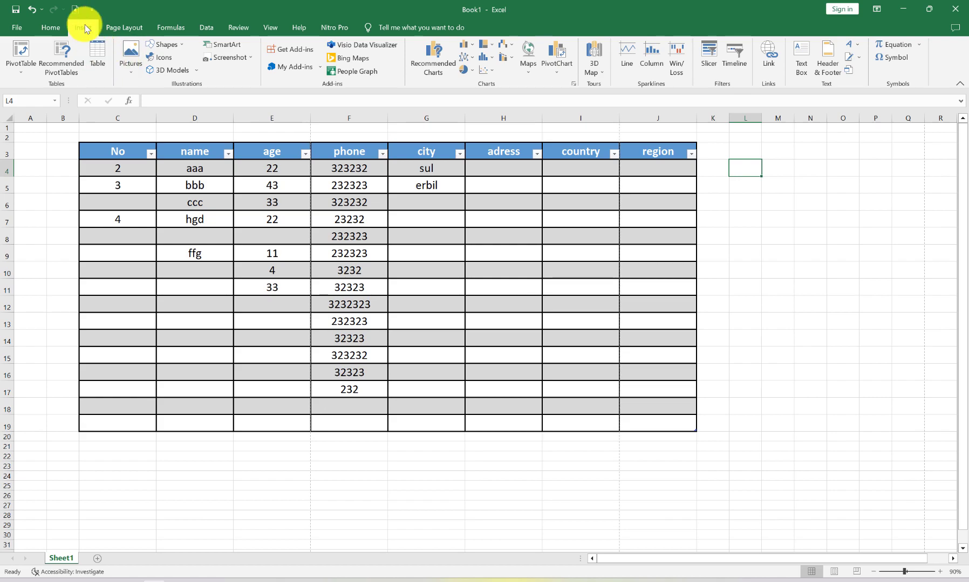
click(136, 64)
click(155, 100)
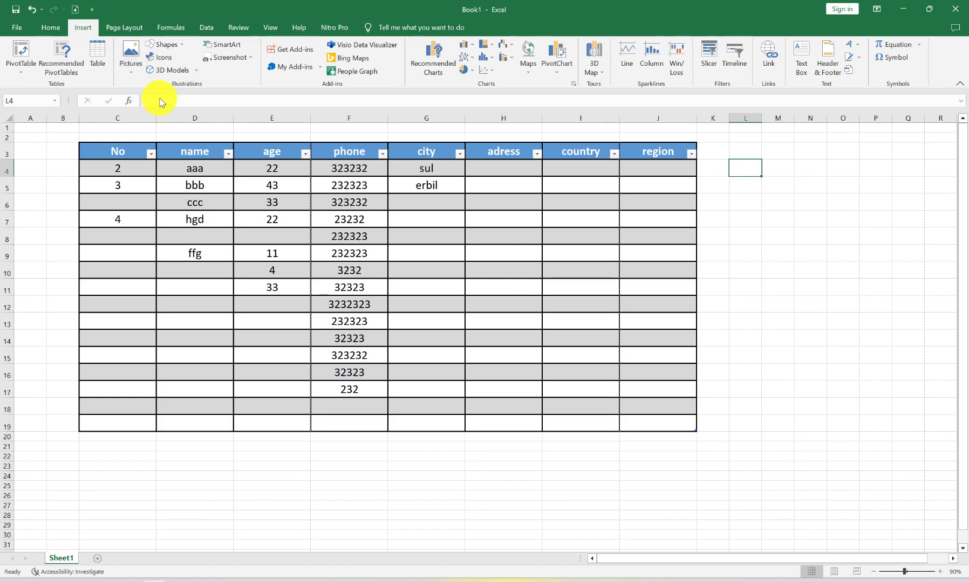
click(47, 128)
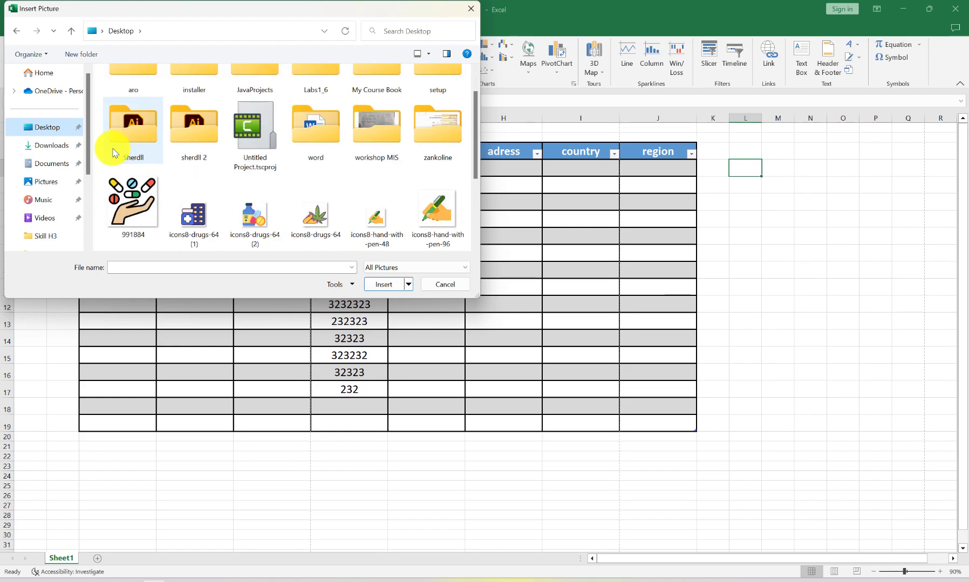
scroll(103, 167, down, 2)
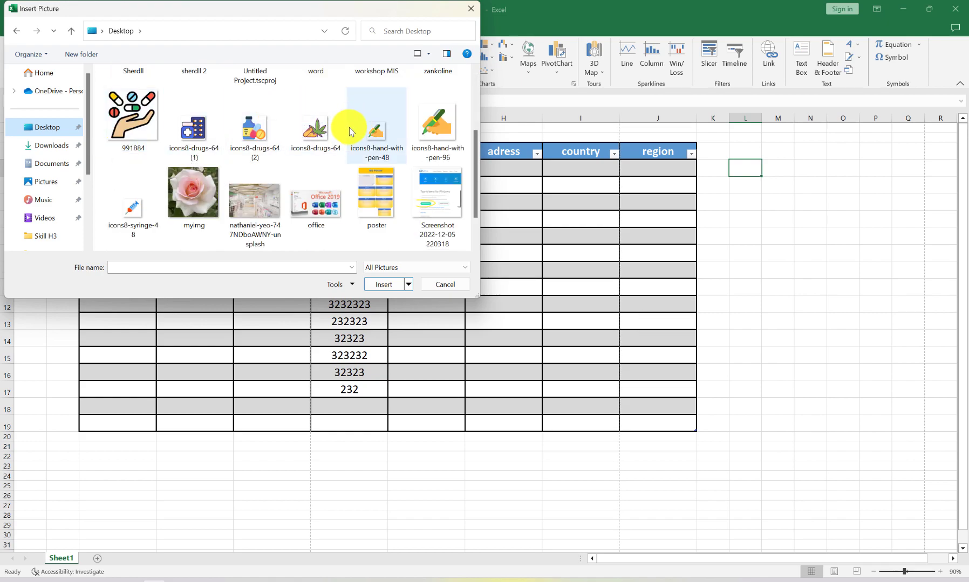
click(445, 132)
click(384, 284)
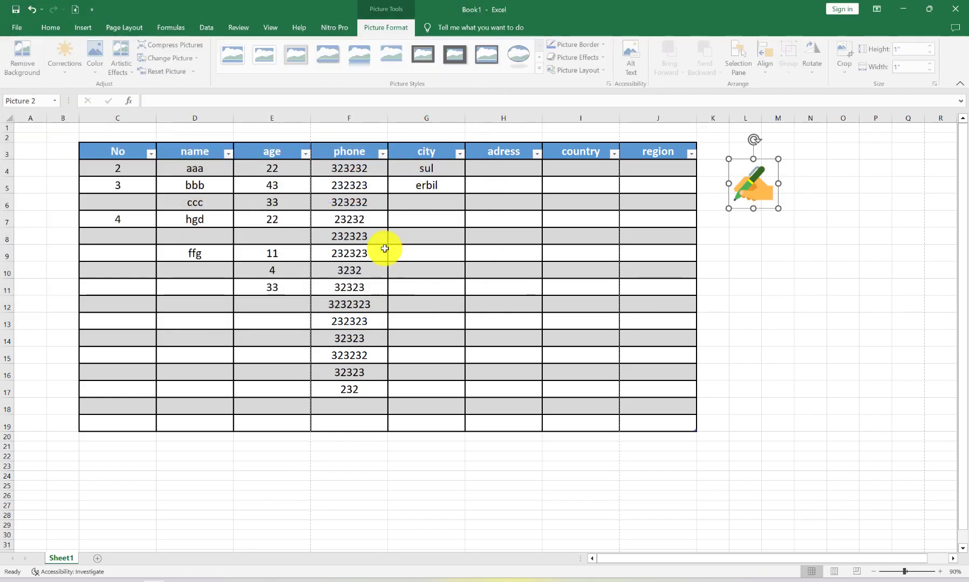
mouse_move(747, 181)
mouse_down()
mouse_move(481, 138)
mouse_move(650, 215)
mouse_move(748, 240)
mouse_up()
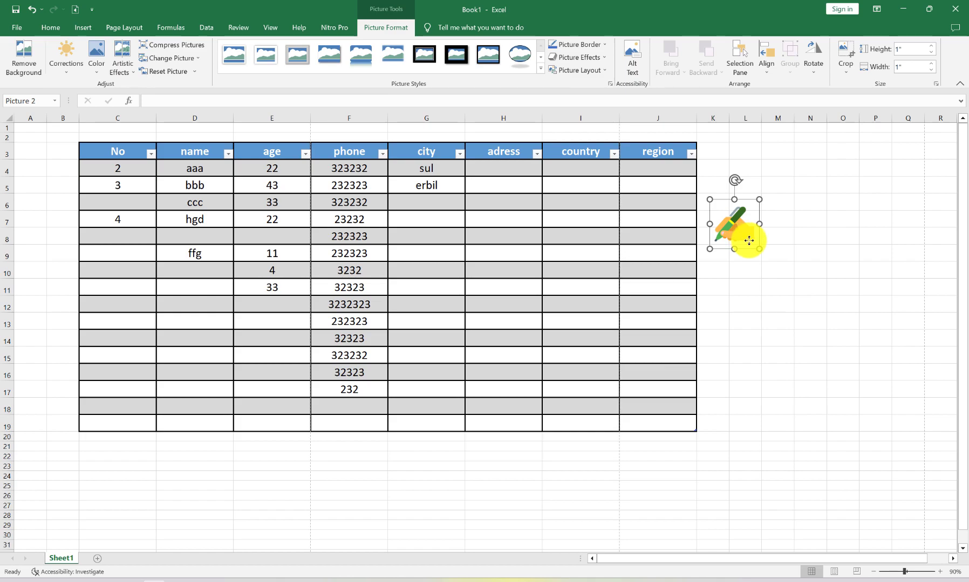
drag(759, 250, 816, 306)
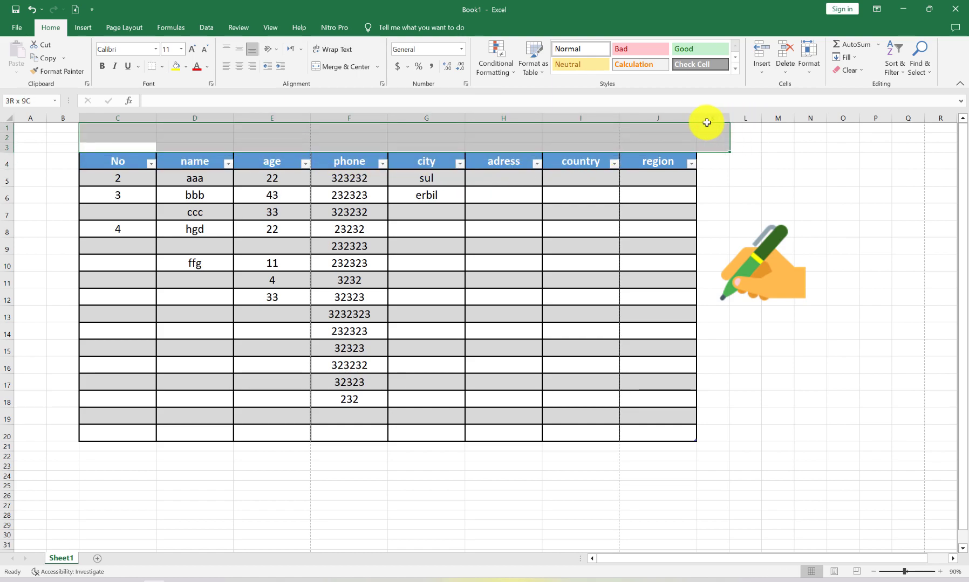
- Insert two single blank rows above the table at row 3
drag(131, 149, 692, 139)
click(414, 149)
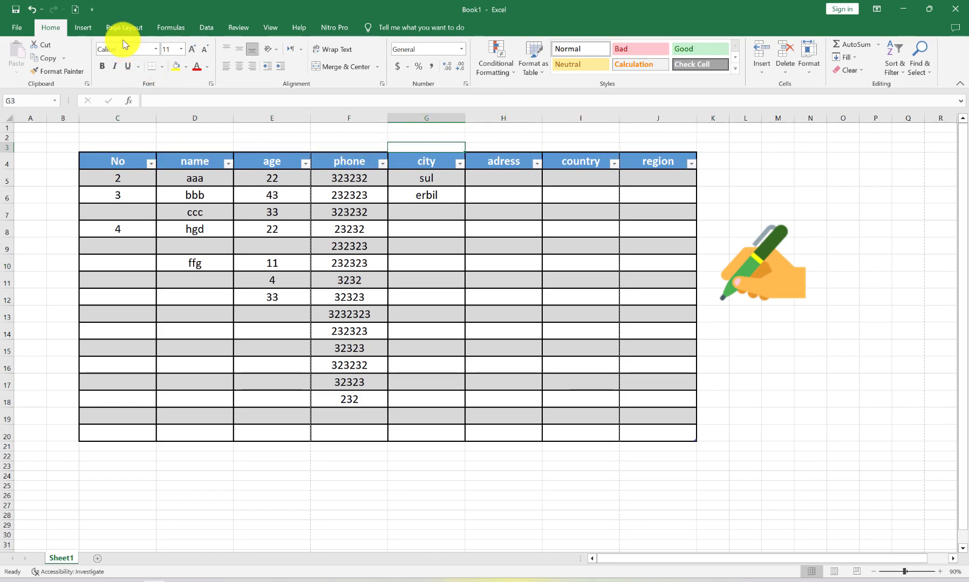
right_click(399, 147)
click(433, 286)
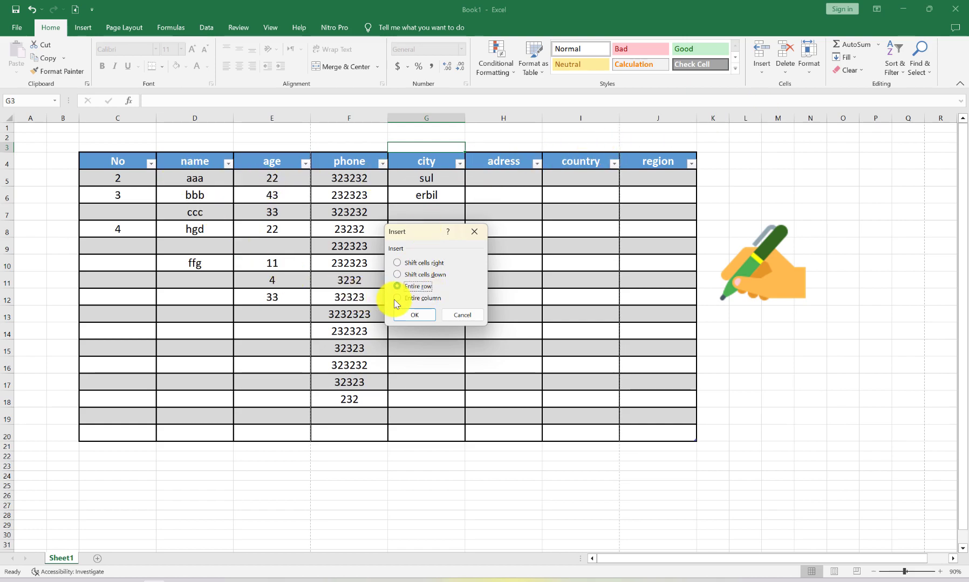
click(424, 317)
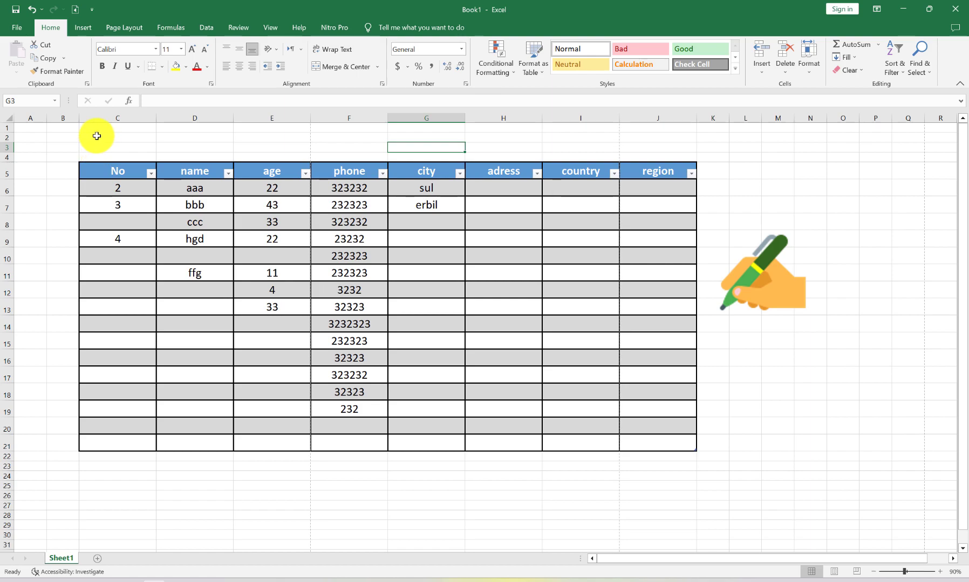
click(9, 148)
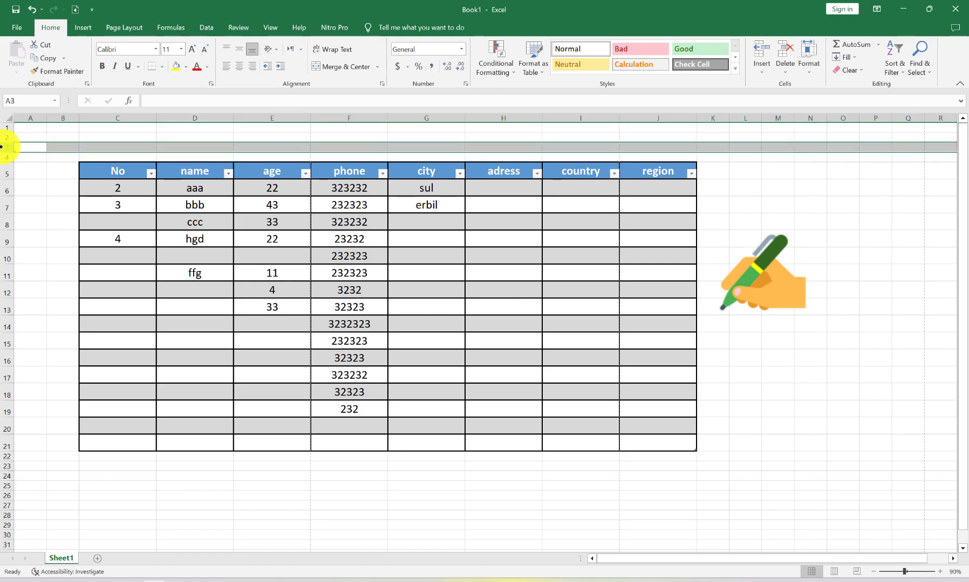
right_click(65, 145)
click(93, 246)
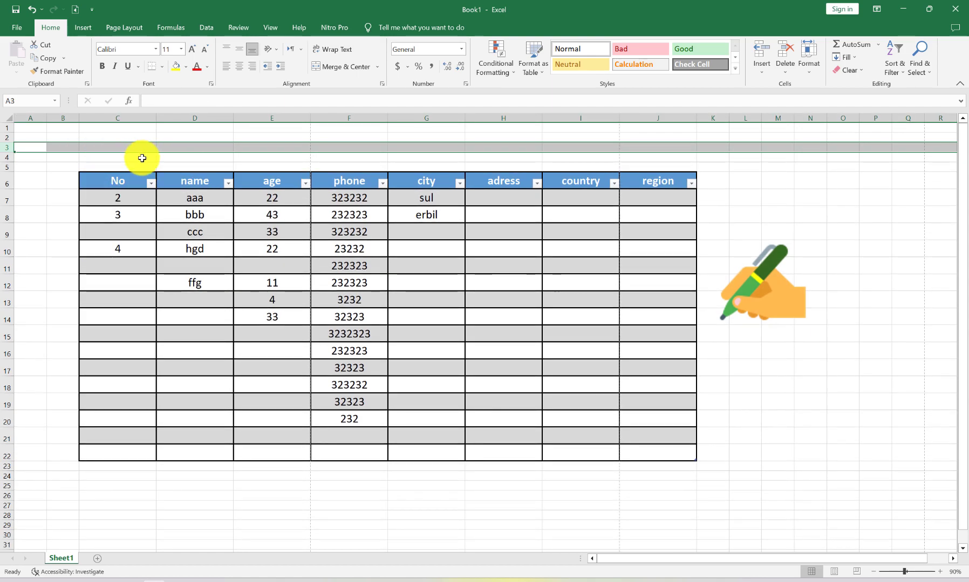
- Insert three more entire rows above the table so its headers sit on row 9
click(5, 157)
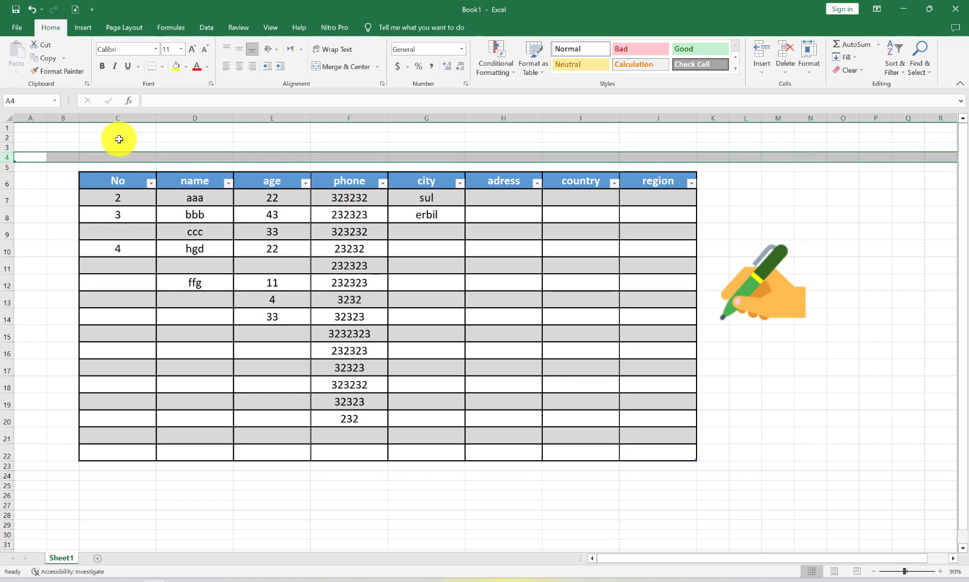
mouse_move(82, 140)
mouse_down()
mouse_move(400, 183)
mouse_move(692, 158)
mouse_up()
right_click(623, 139)
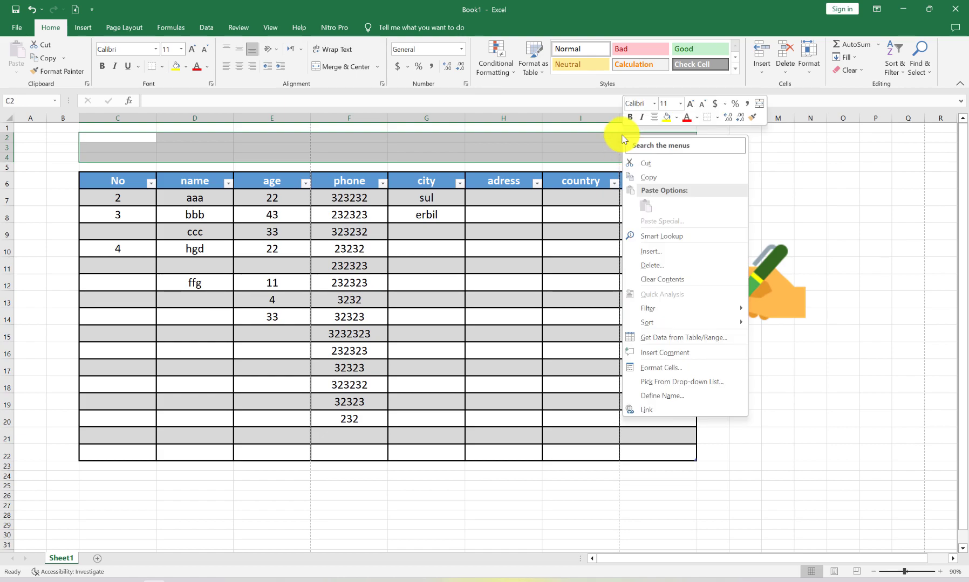
click(647, 251)
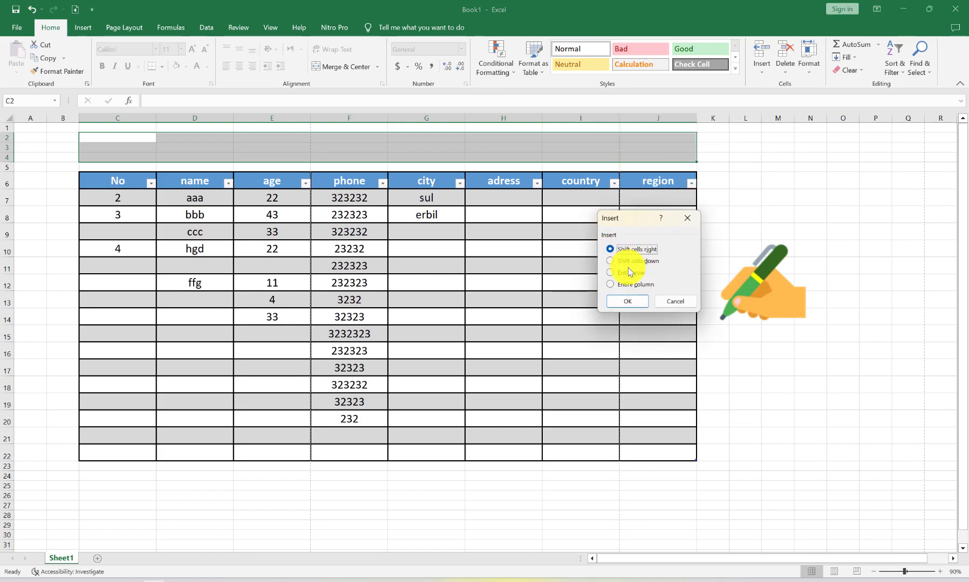
click(631, 302)
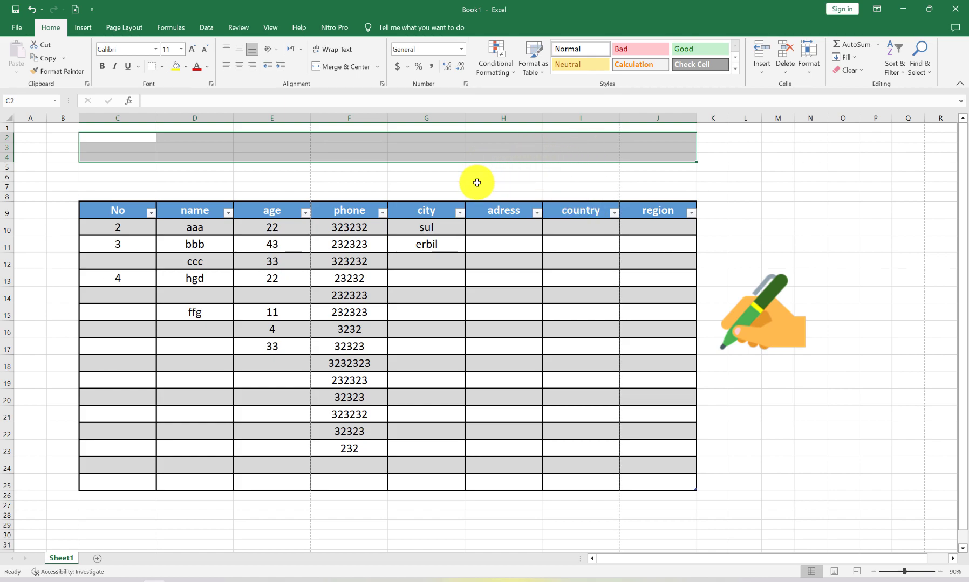
click(334, 172)
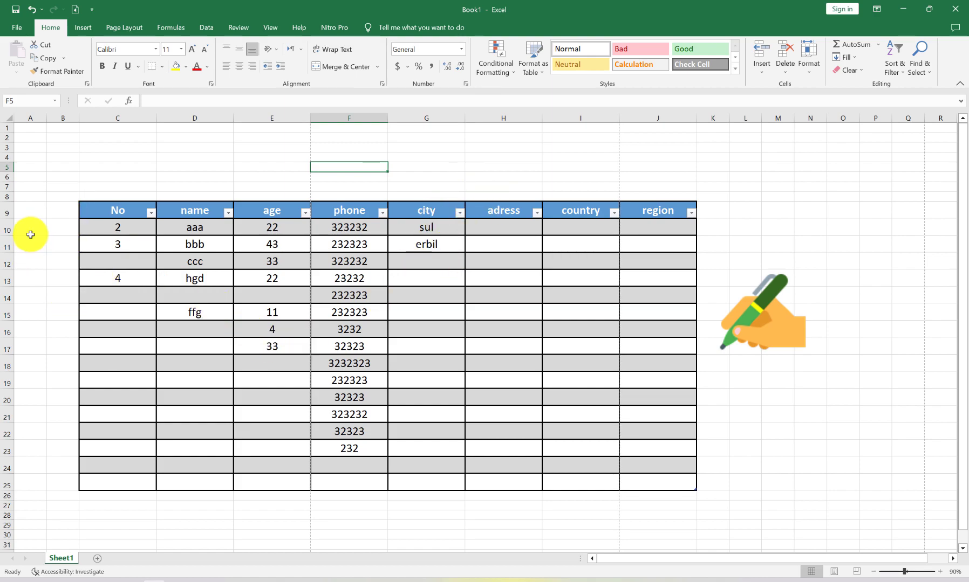
- Insert a blank column at B, shifting Table1 right to columns E through L
right_click(54, 248)
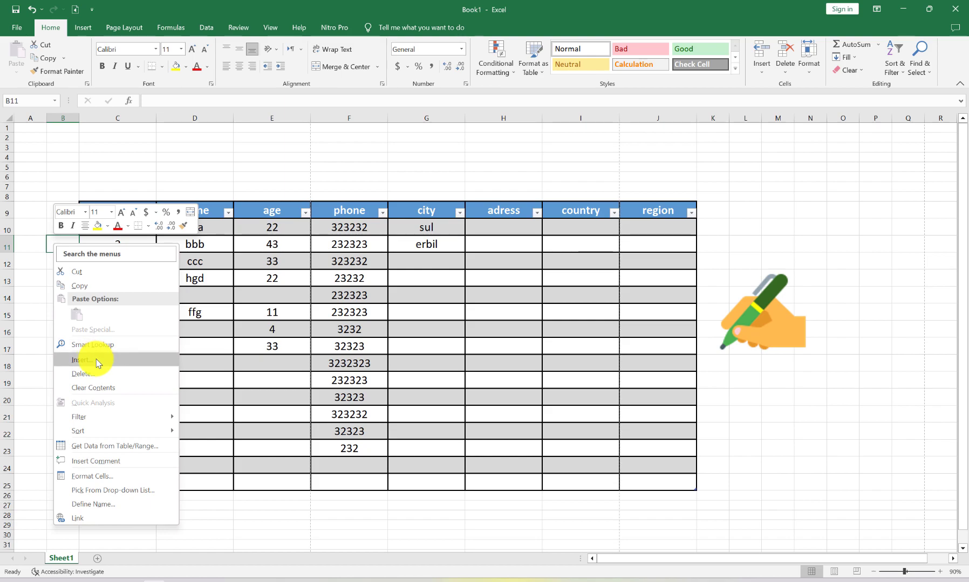
click(87, 360)
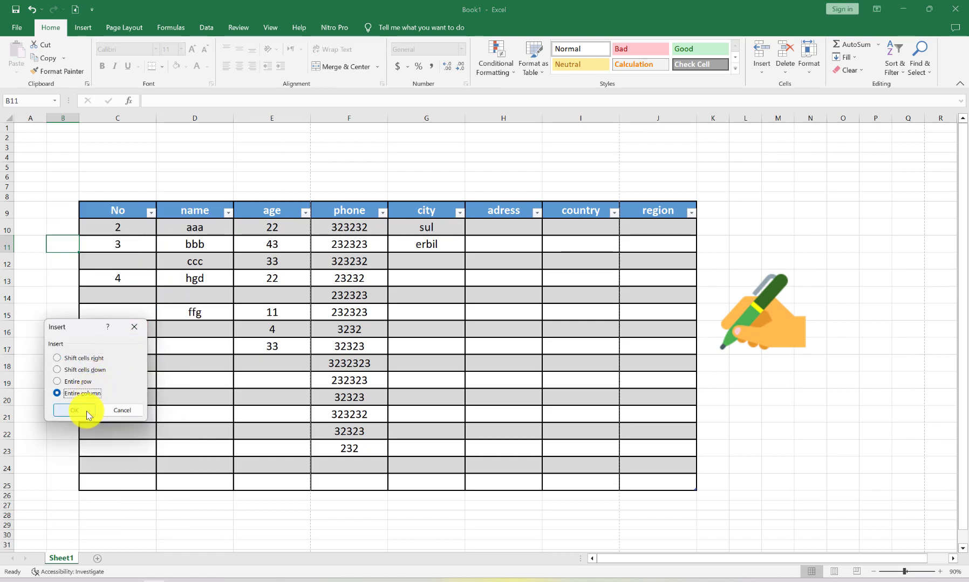
click(88, 415)
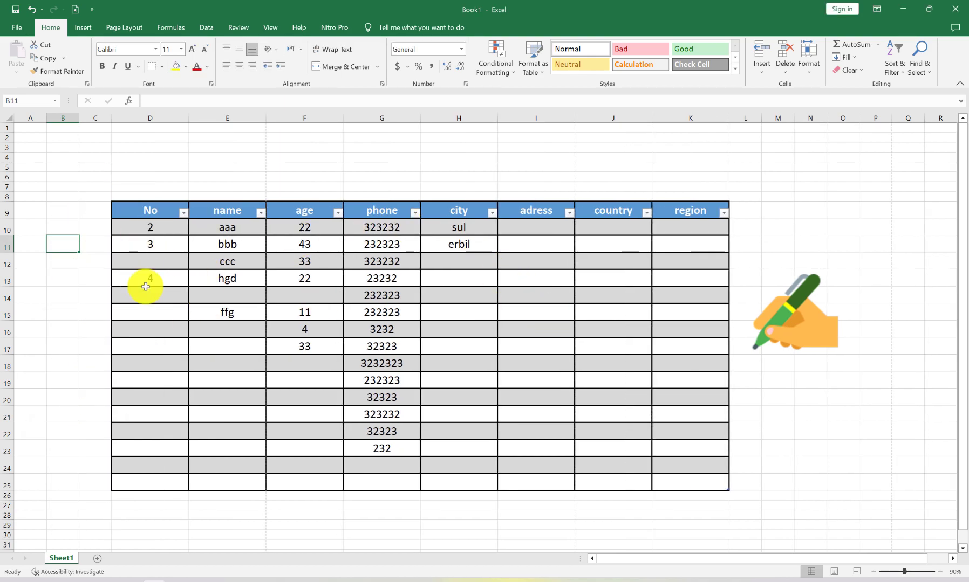
click(62, 117)
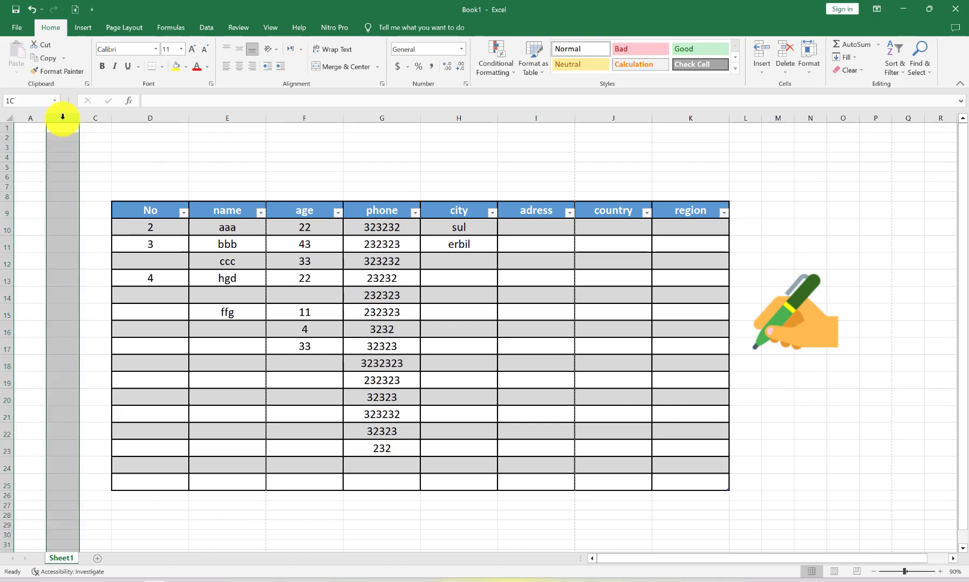
right_click(64, 118)
click(103, 220)
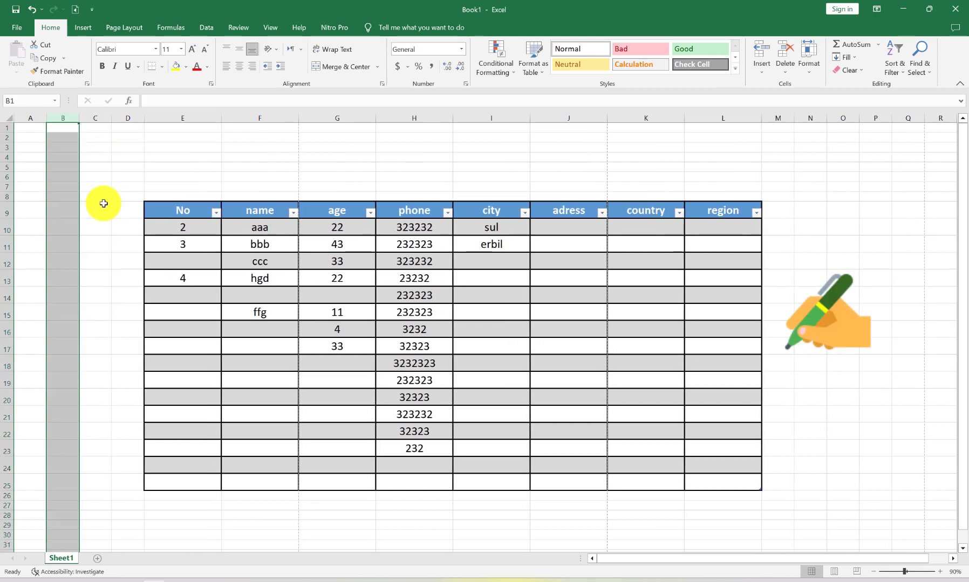
click(678, 174)
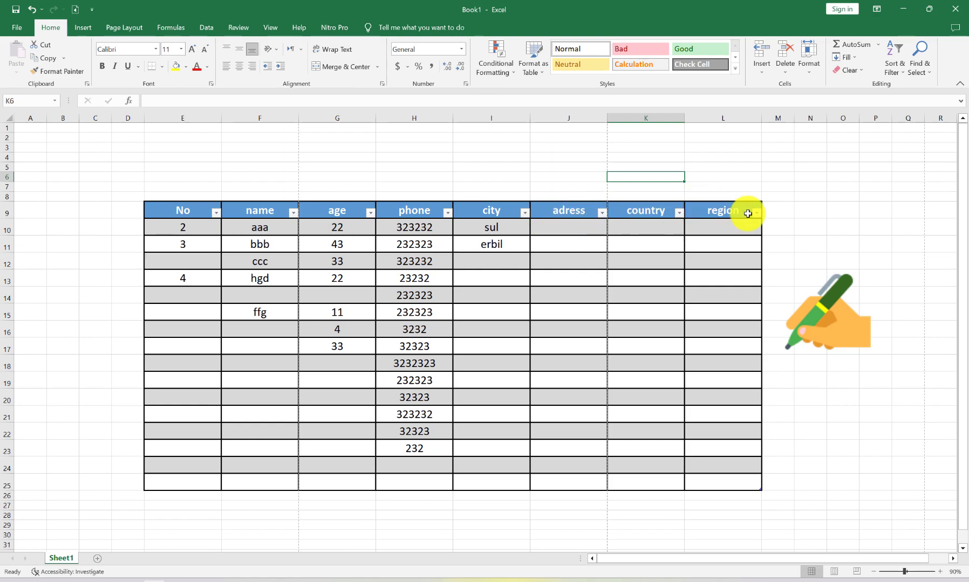
click(217, 215)
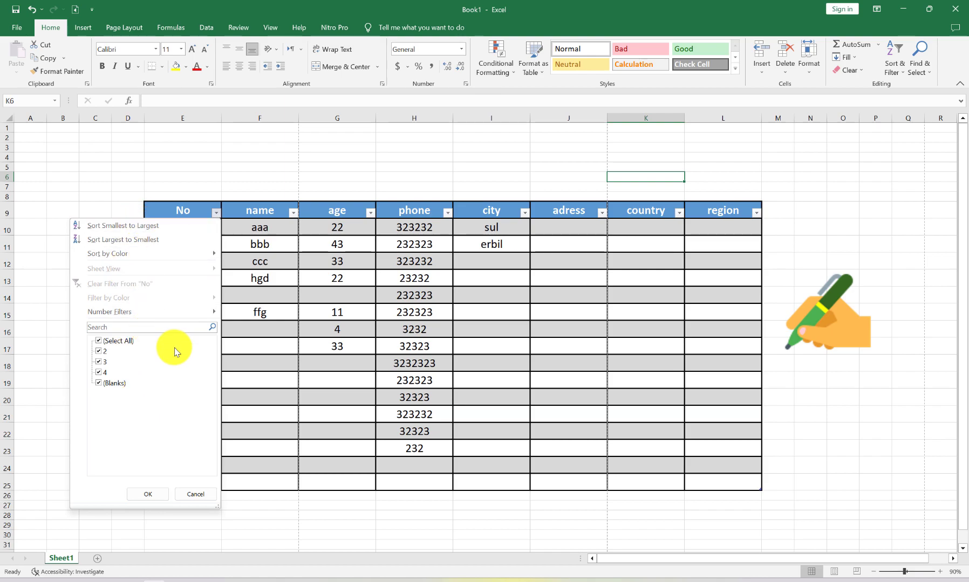
click(173, 181)
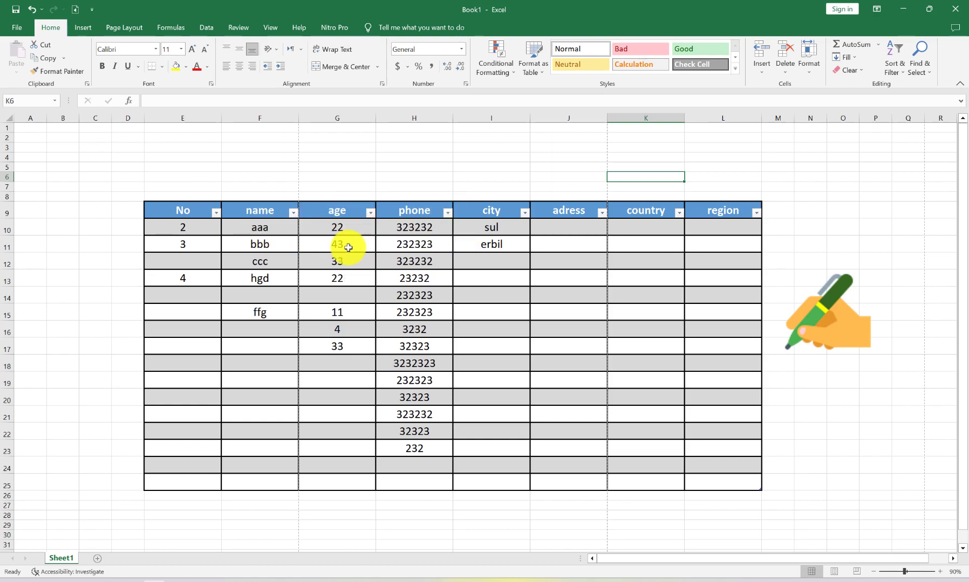
click(371, 213)
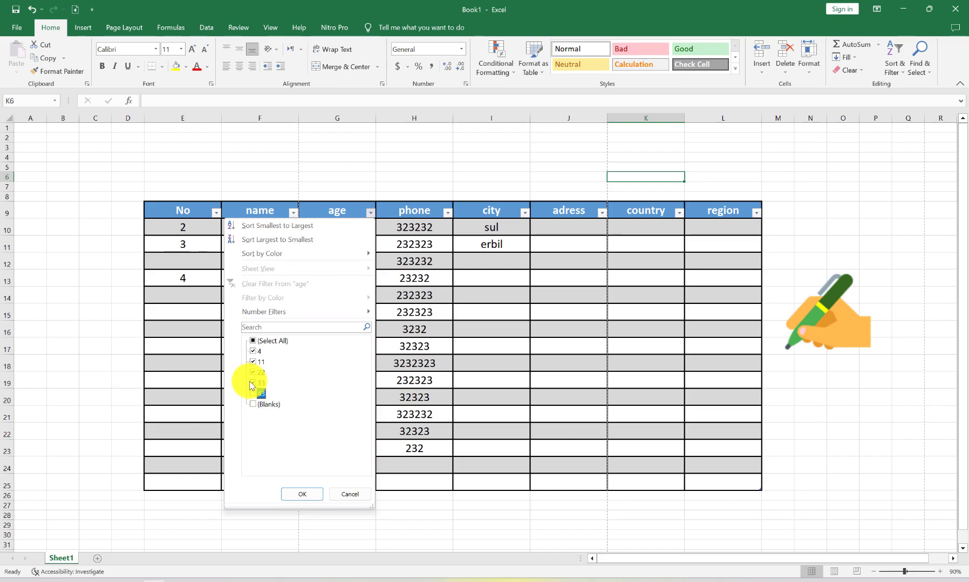
click(252, 352)
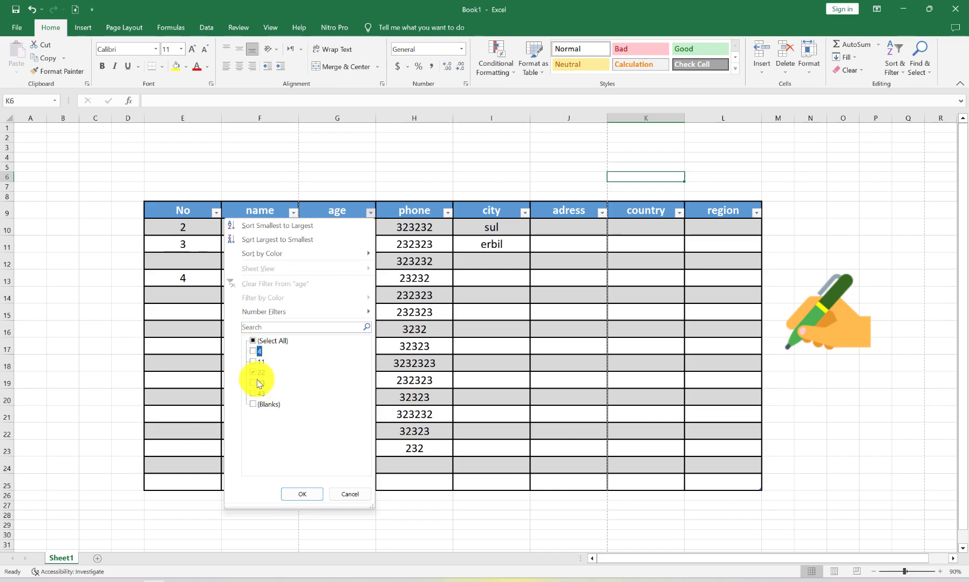
click(303, 495)
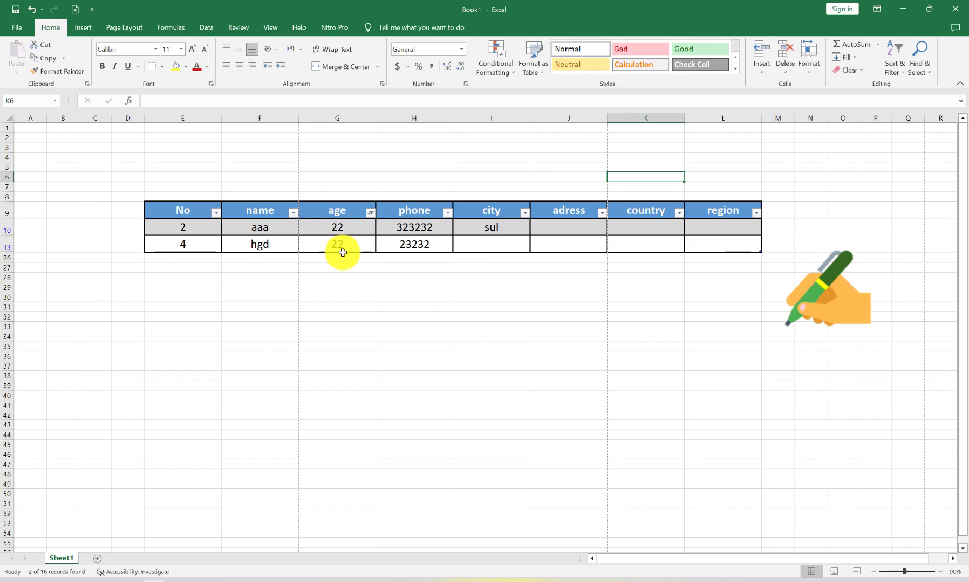
click(370, 213)
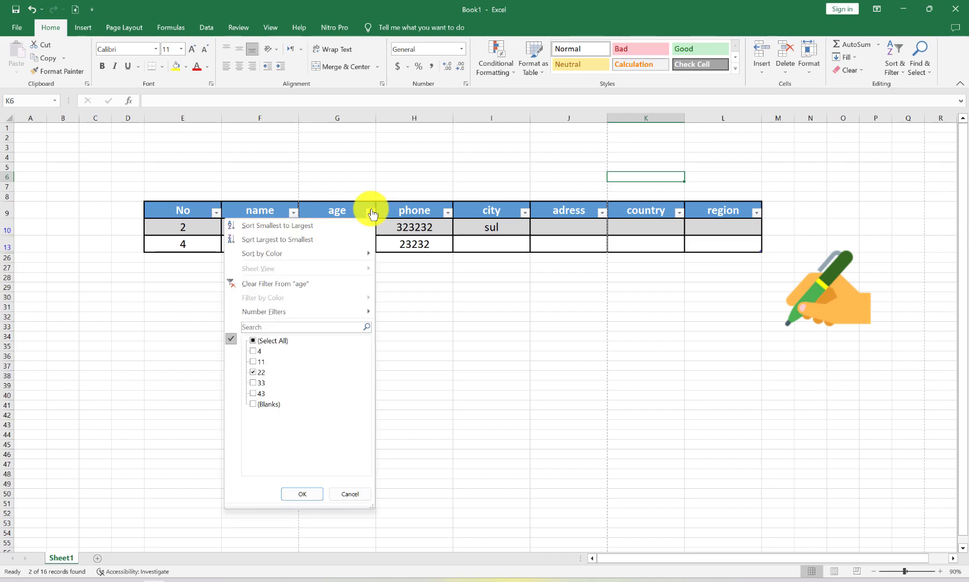
click(288, 290)
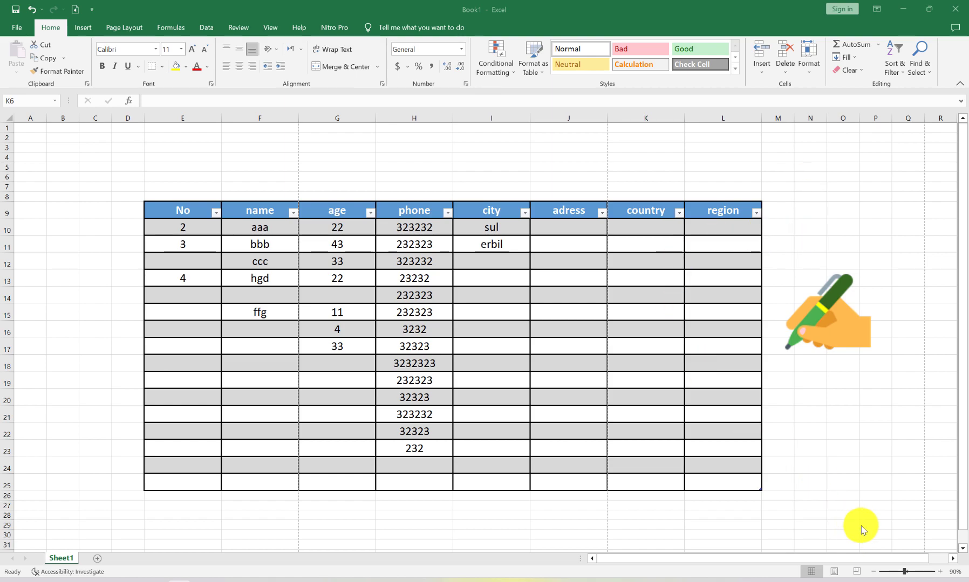
- Create Table2 from E31:H51 with default headers Column1 through Column4
click(83, 28)
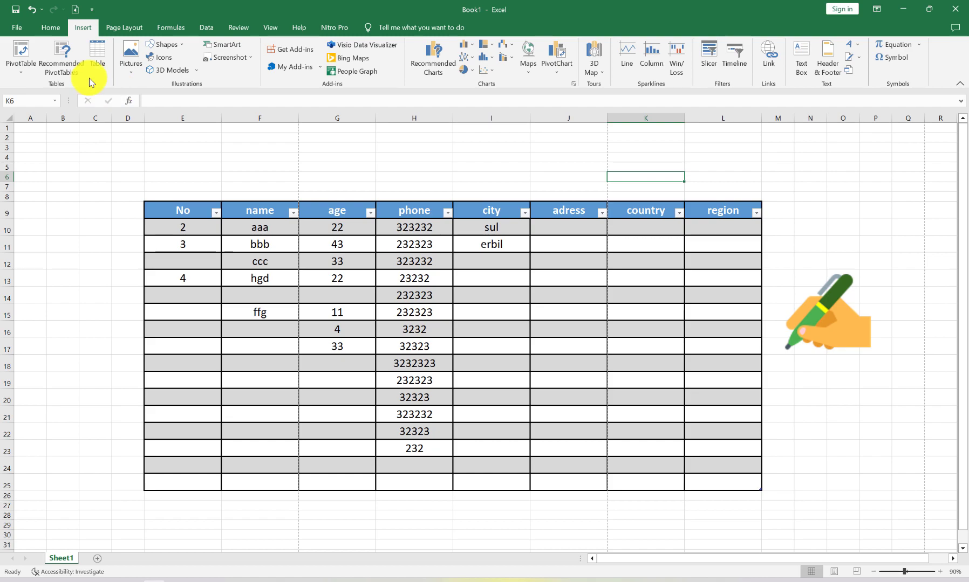
scroll(281, 234, down, 7)
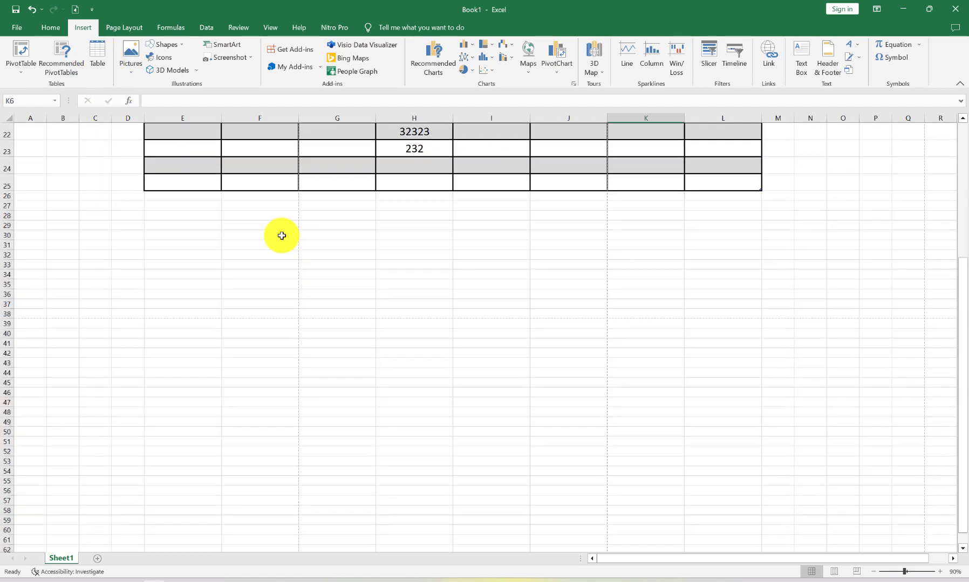
drag(167, 245, 397, 438)
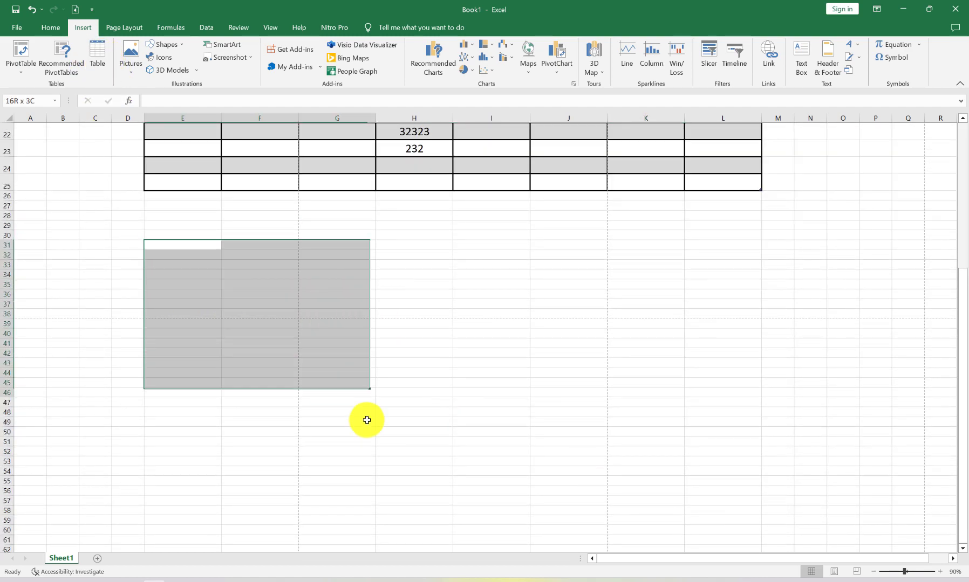
click(102, 53)
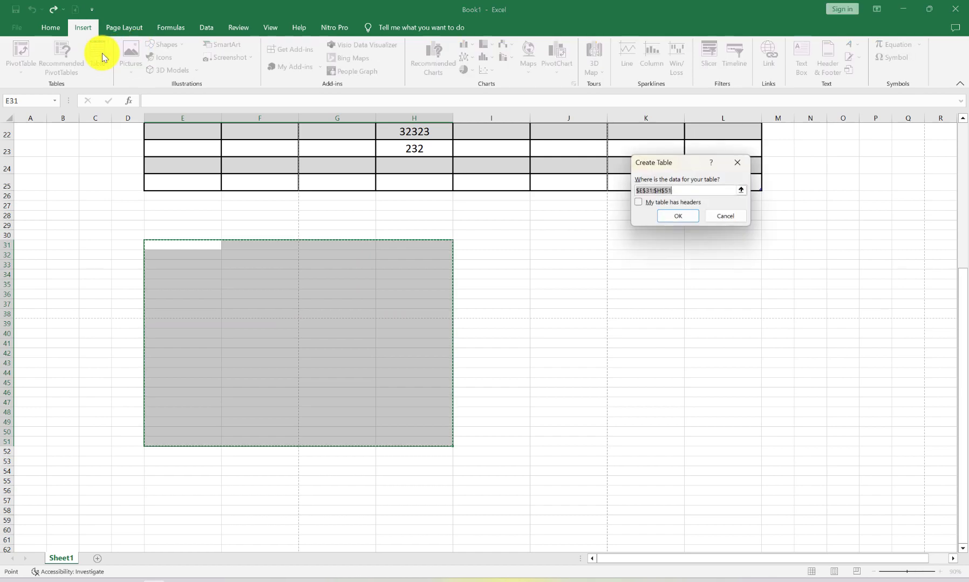
click(672, 215)
click(523, 274)
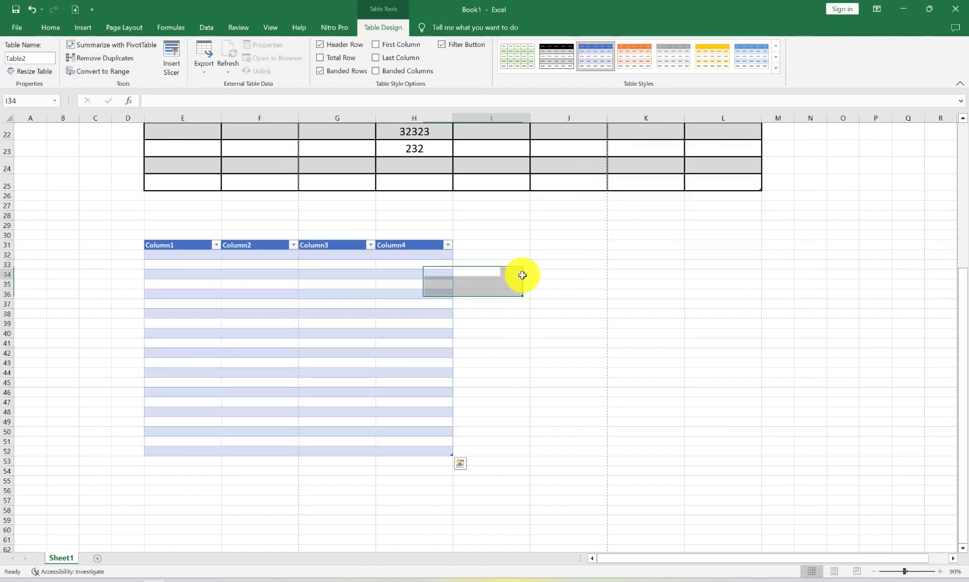
scroll(387, 336, up, 7)
scroll(384, 334, down, 1)
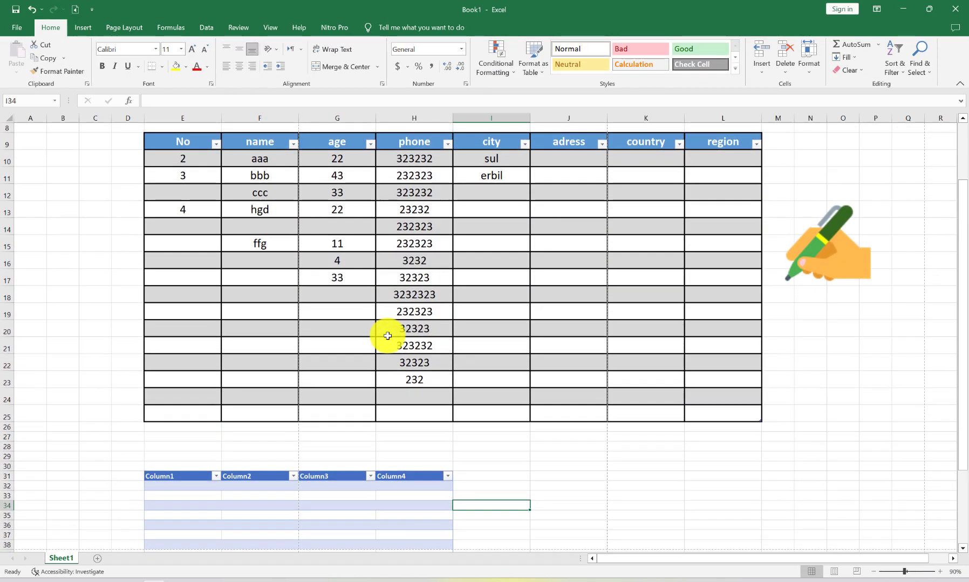
scroll(350, 310, up, 1)
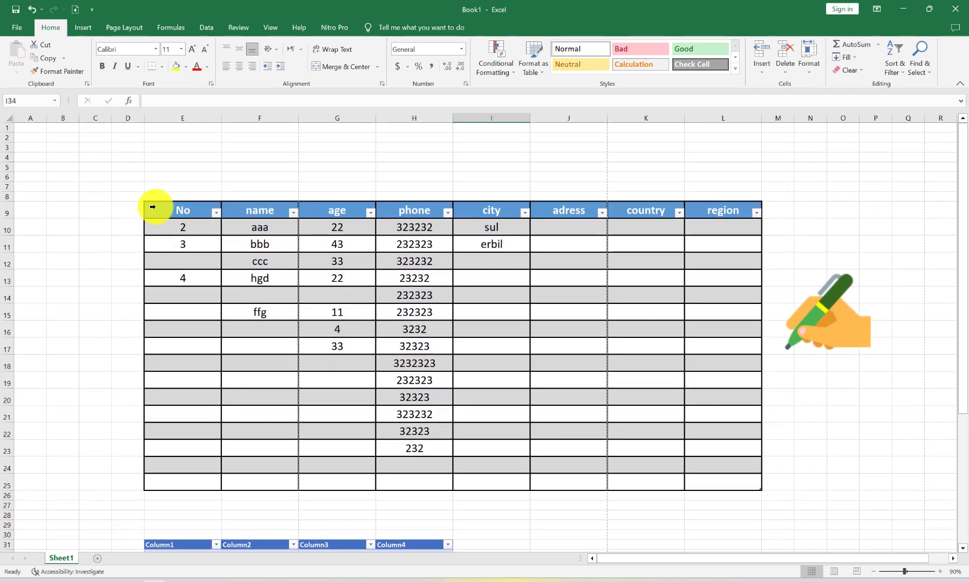
mouse_move(153, 206)
mouse_down()
mouse_move(430, 348)
mouse_move(701, 442)
mouse_move(726, 474)
mouse_up()
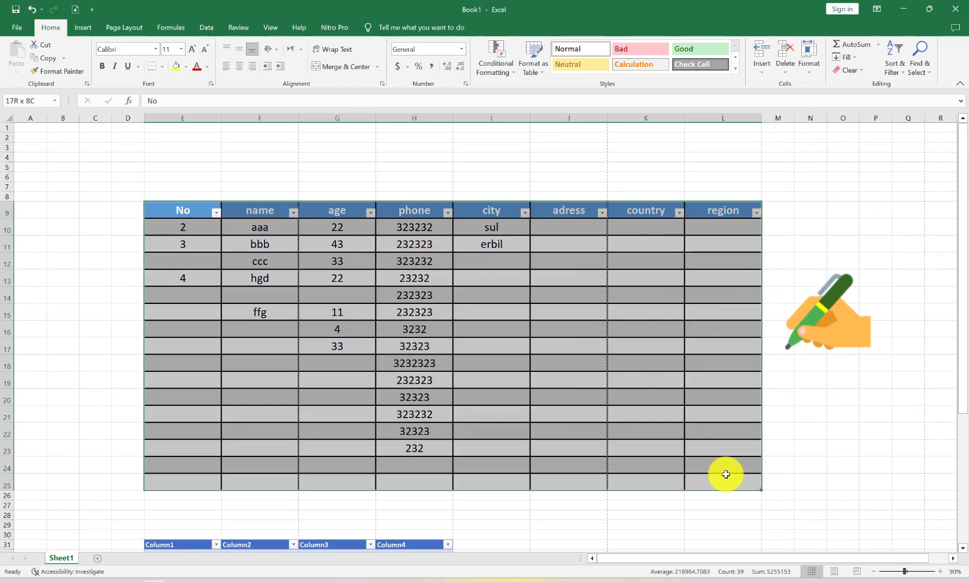
click(375, 29)
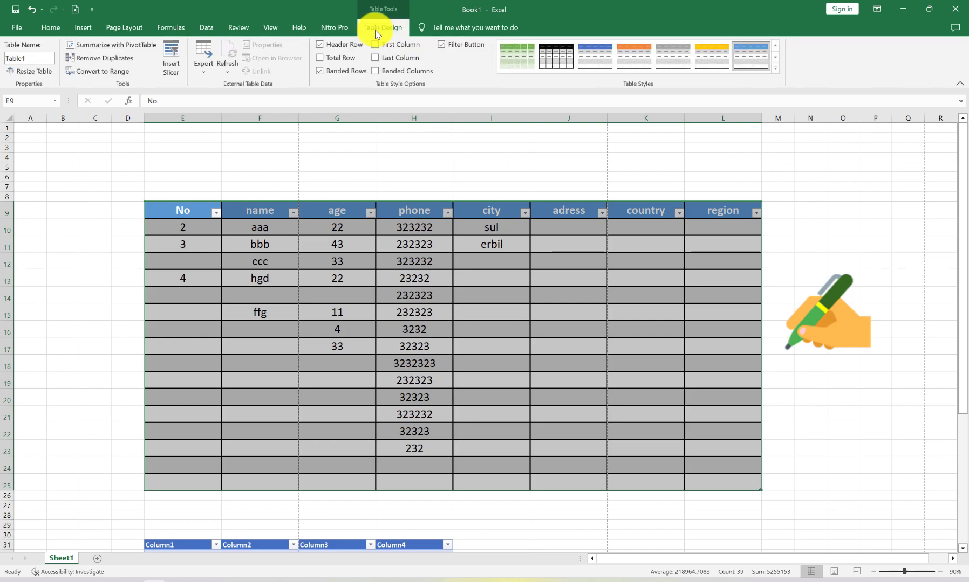
click(773, 56)
click(773, 56)
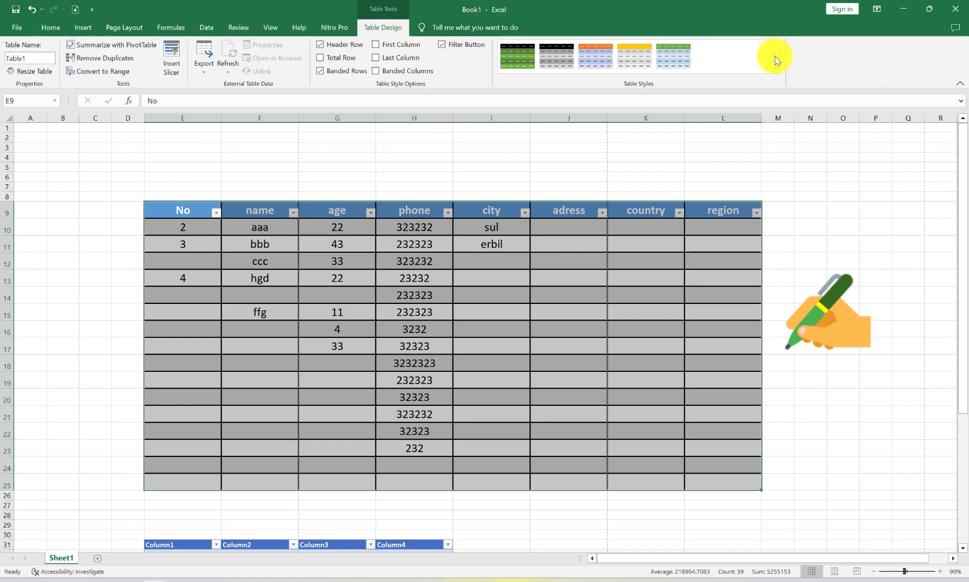
click(775, 43)
click(775, 44)
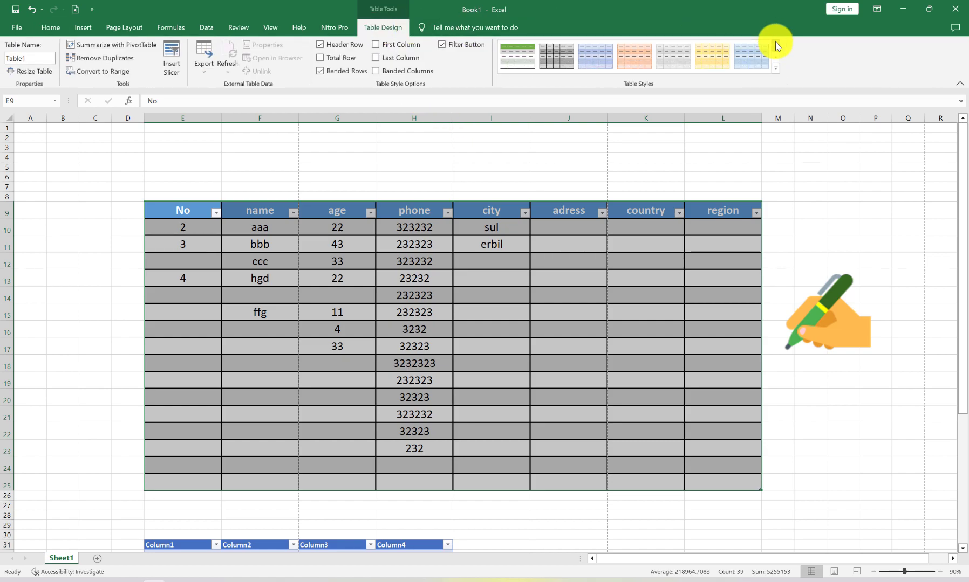
click(661, 137)
- Format J31:P51 as a table with a yellow style, creating Table3
scroll(682, 210, down, 5)
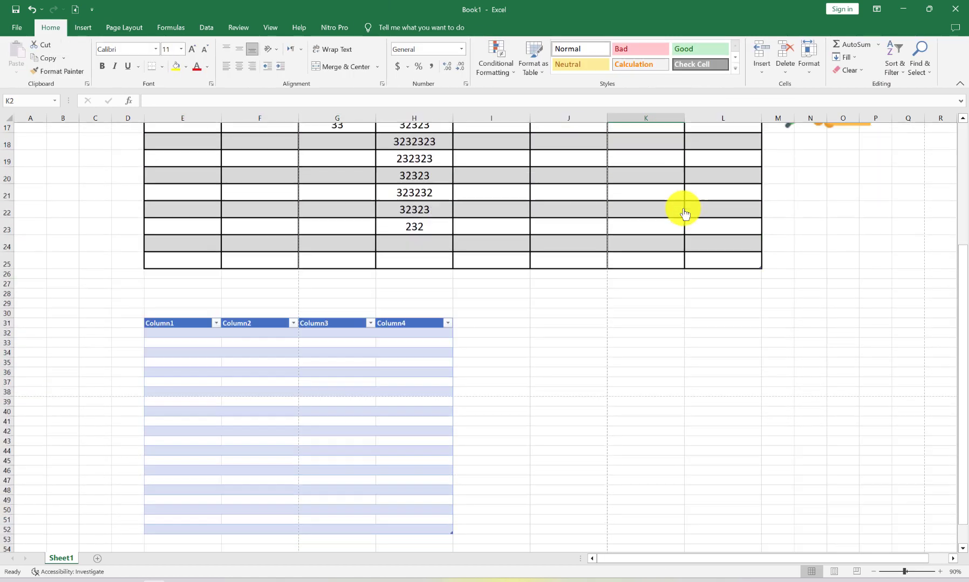
scroll(682, 209, down, 4)
scroll(684, 212, up, 2)
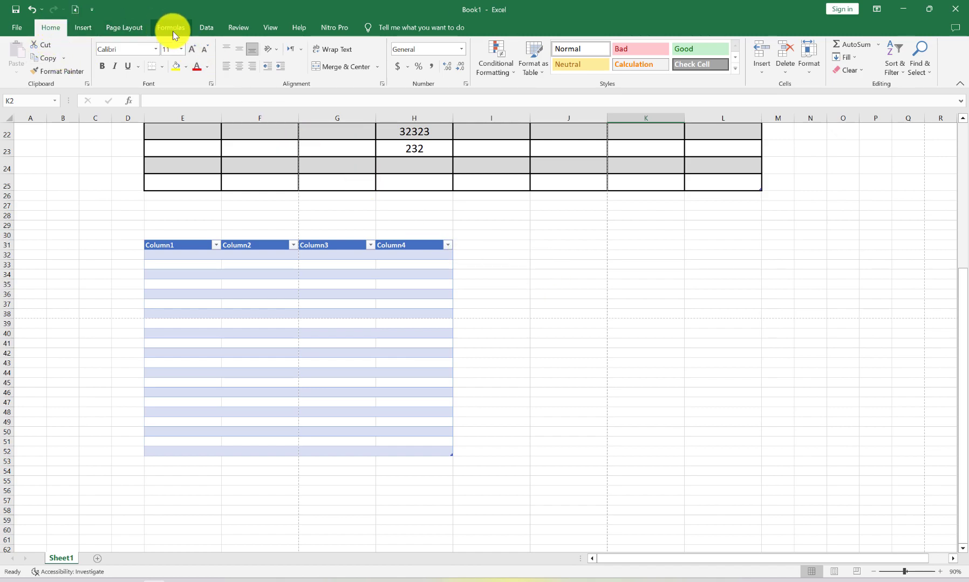
click(82, 27)
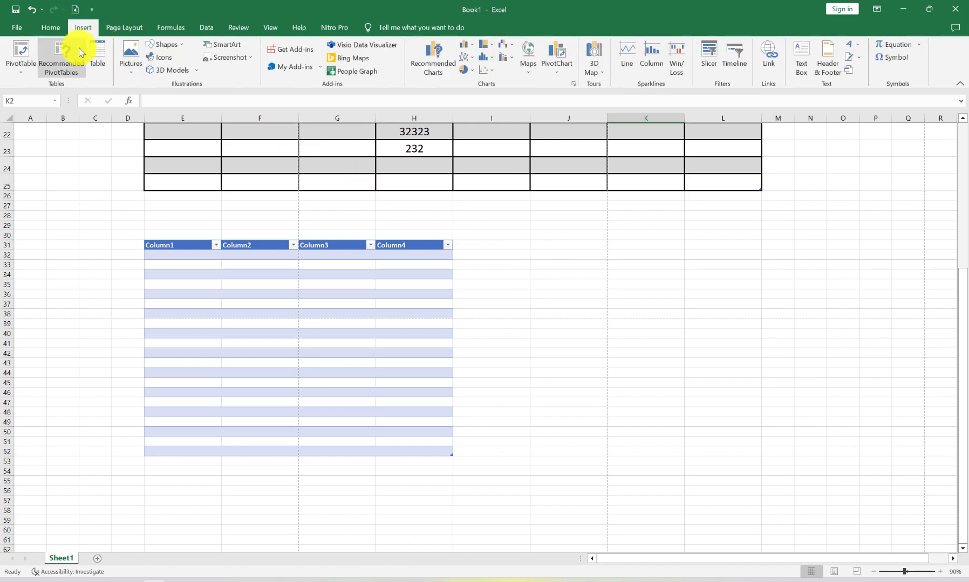
click(50, 27)
drag(475, 244, 789, 400)
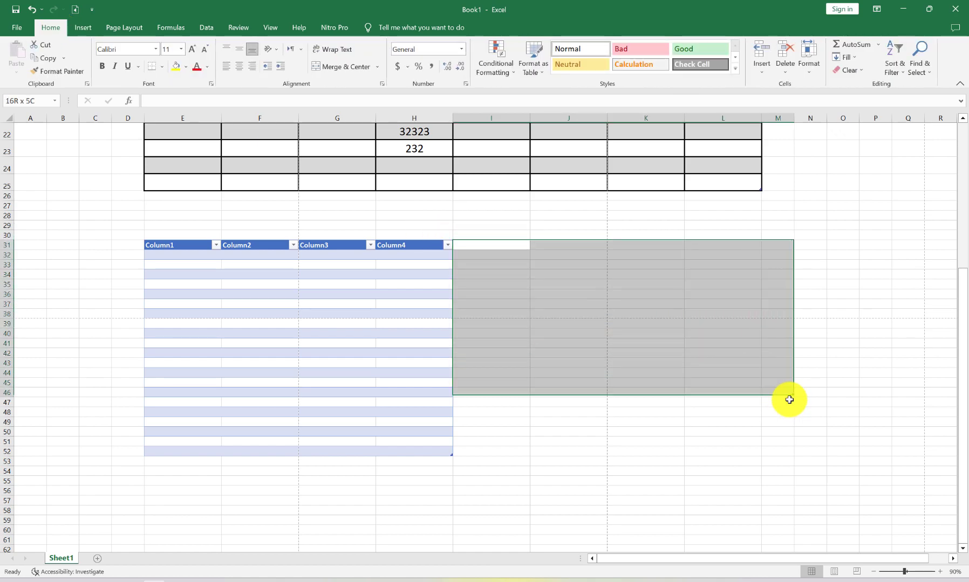
click(734, 225)
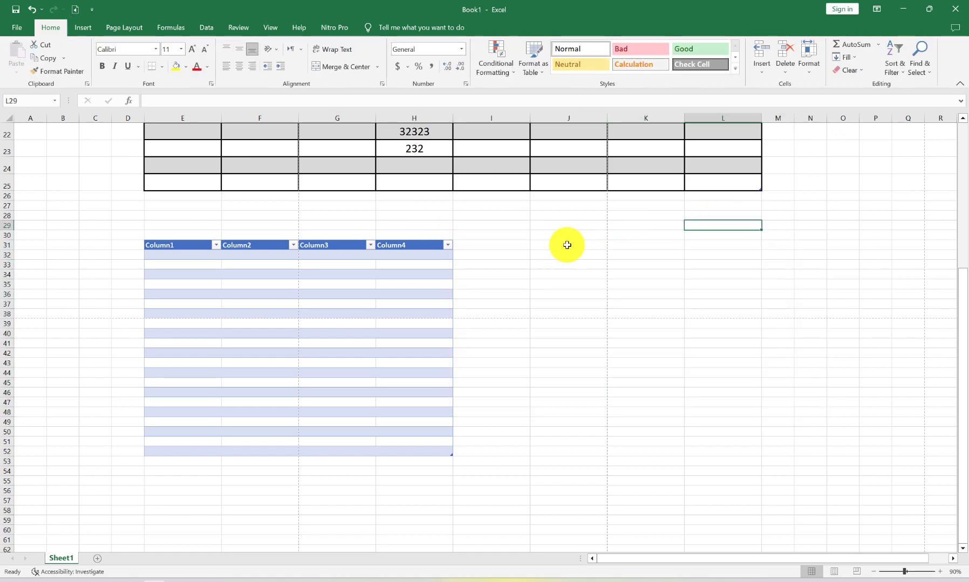
drag(566, 245, 871, 443)
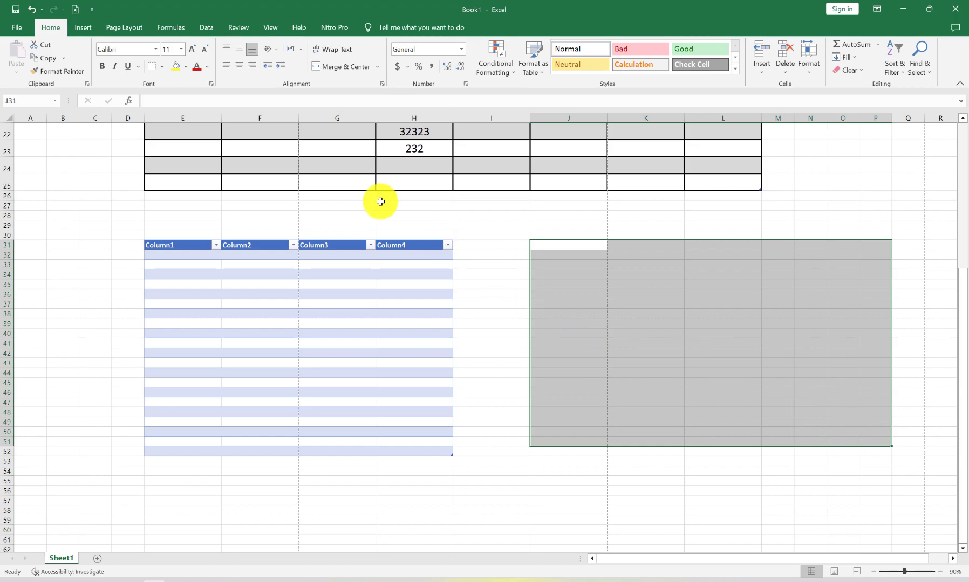
click(539, 77)
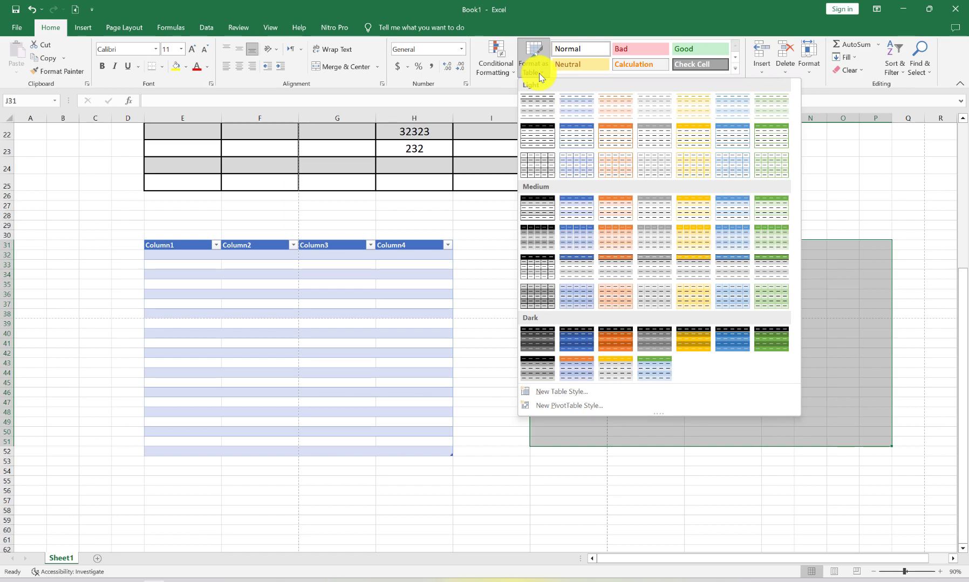
click(697, 248)
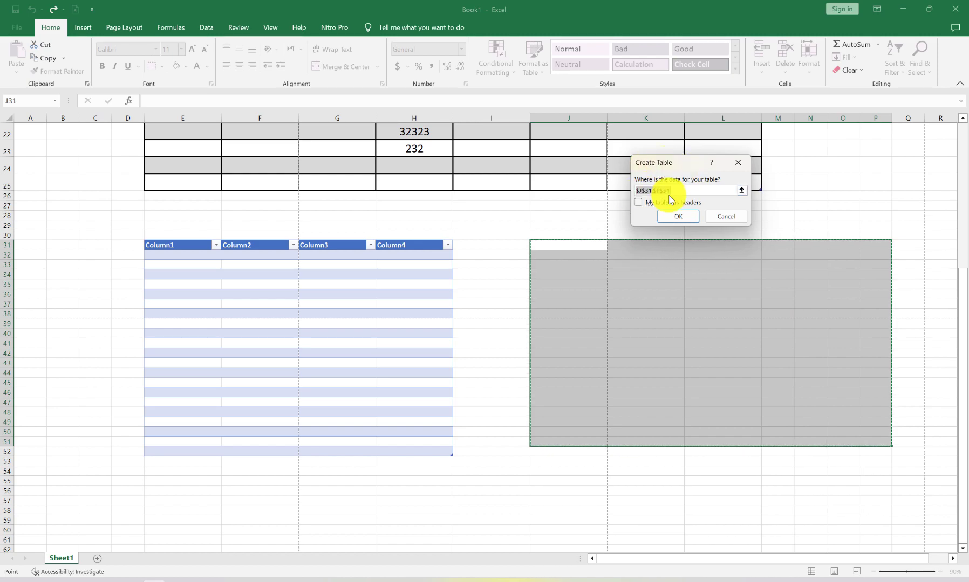
click(679, 217)
click(691, 216)
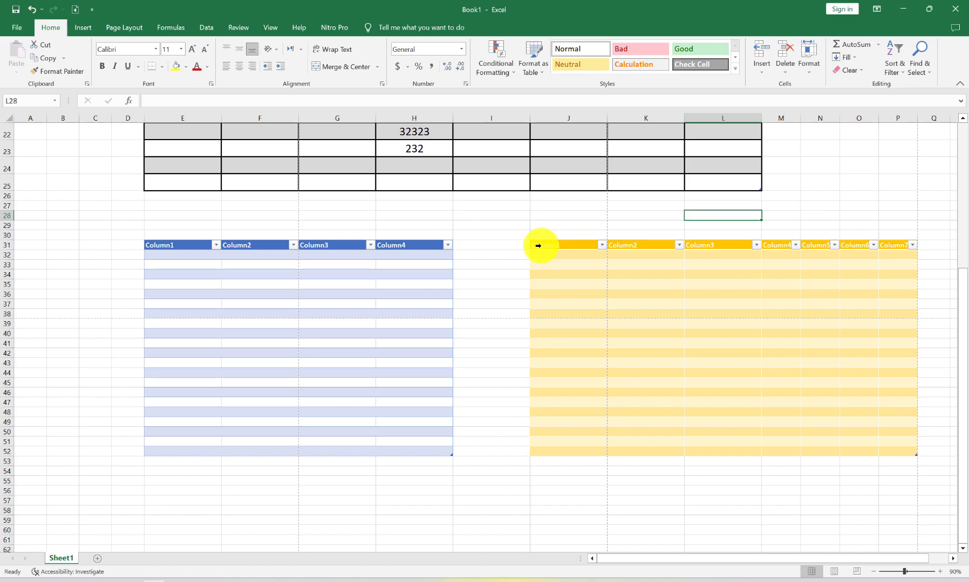
- Change Table3's style to a light blue banded style
drag(538, 245, 676, 448)
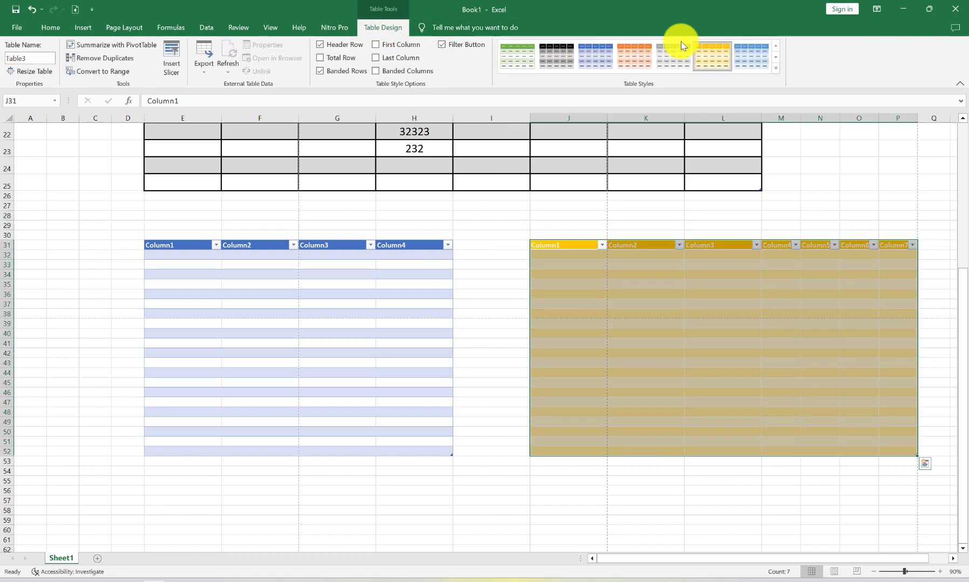
click(775, 57)
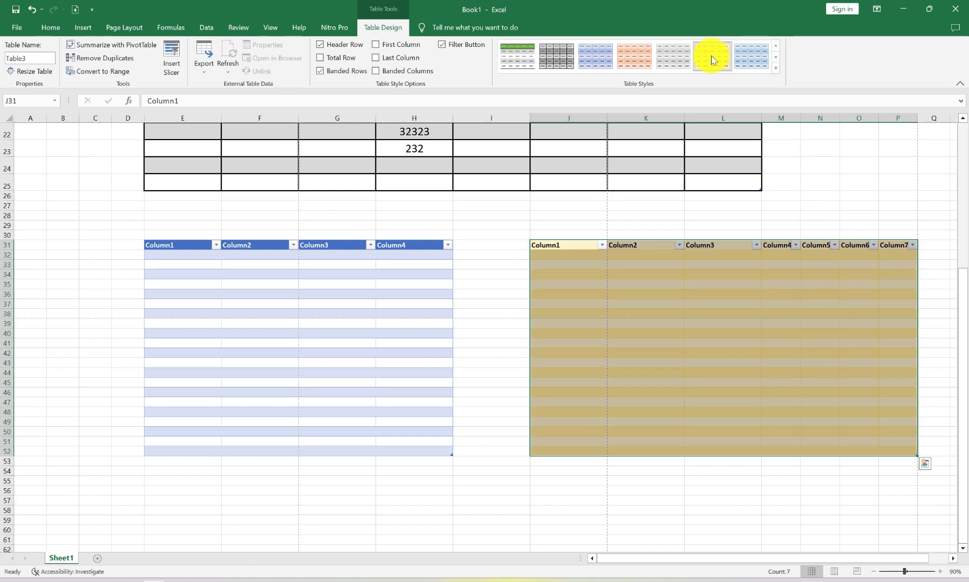
click(738, 57)
- Nudge the pen picture slightly up and to the left
click(514, 267)
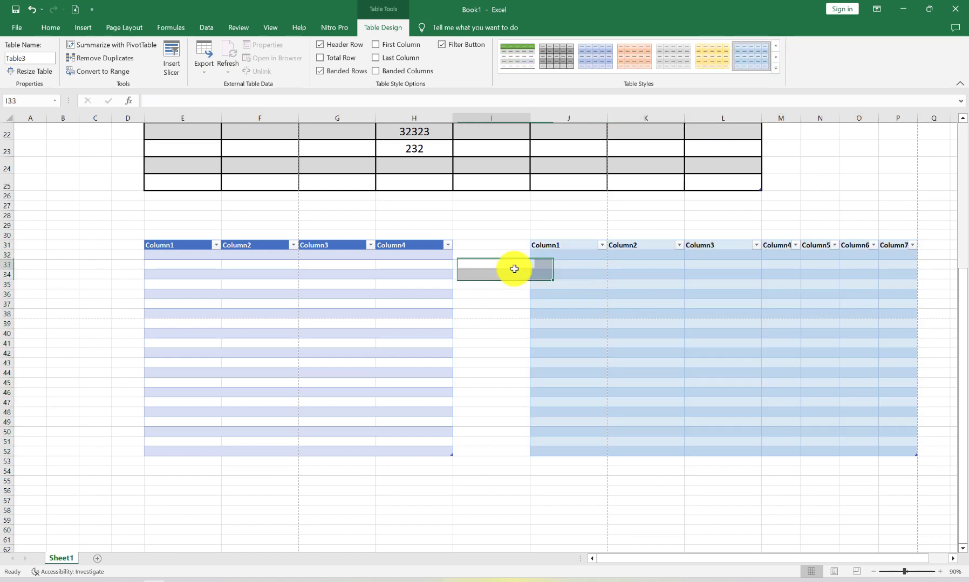
scroll(551, 372, up, 7)
click(835, 309)
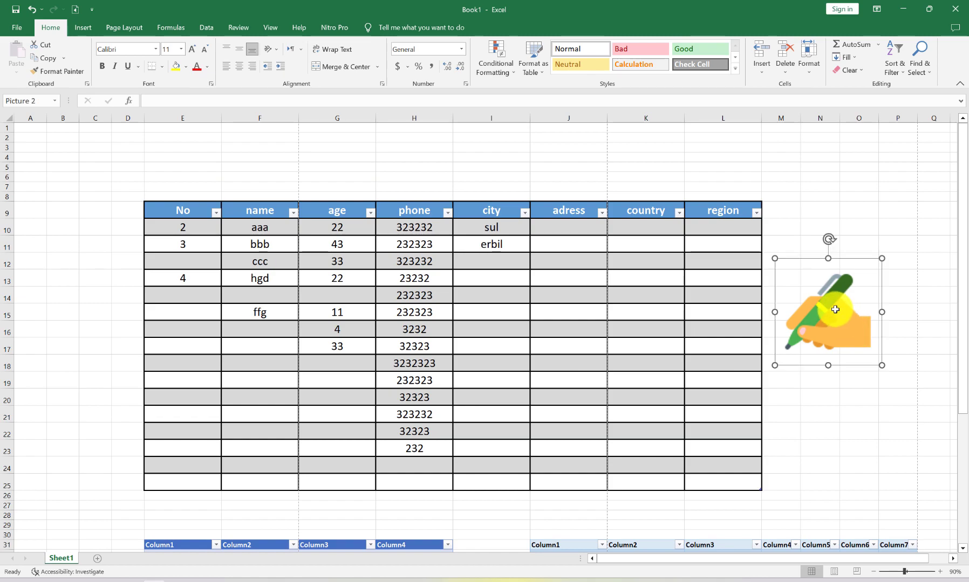
drag(835, 310, 831, 301)
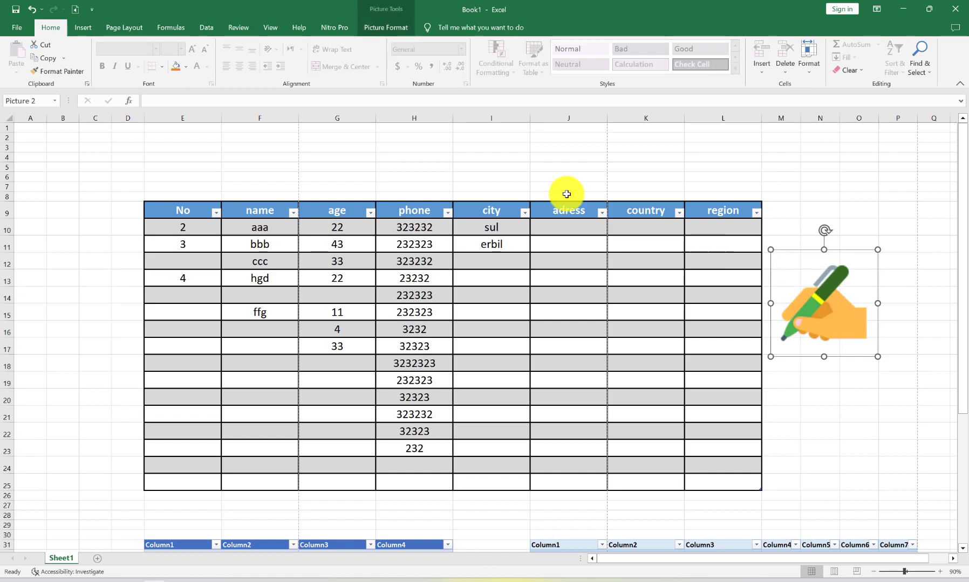
- Draw a parallelogram across rows 4–8 above the table and fill it orange
click(86, 25)
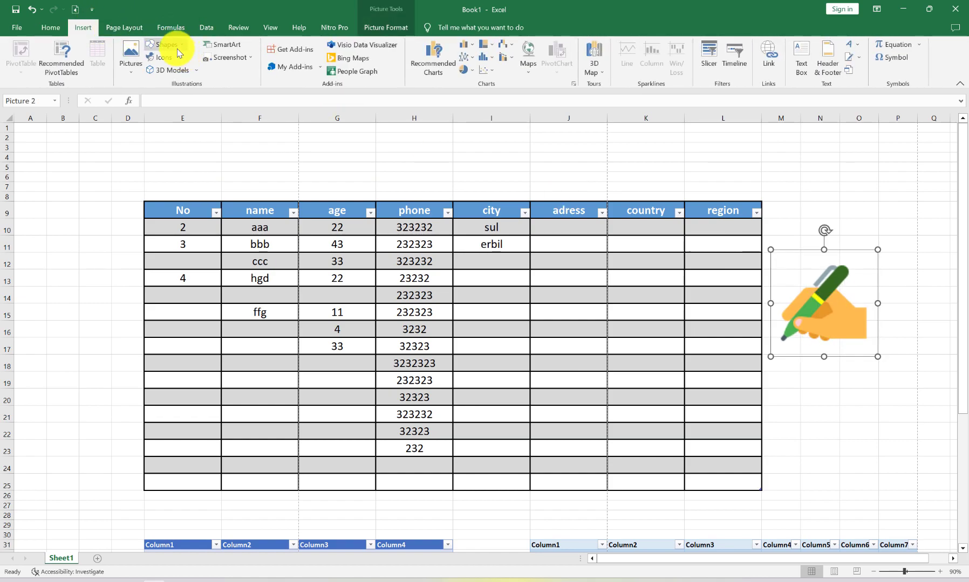
click(177, 49)
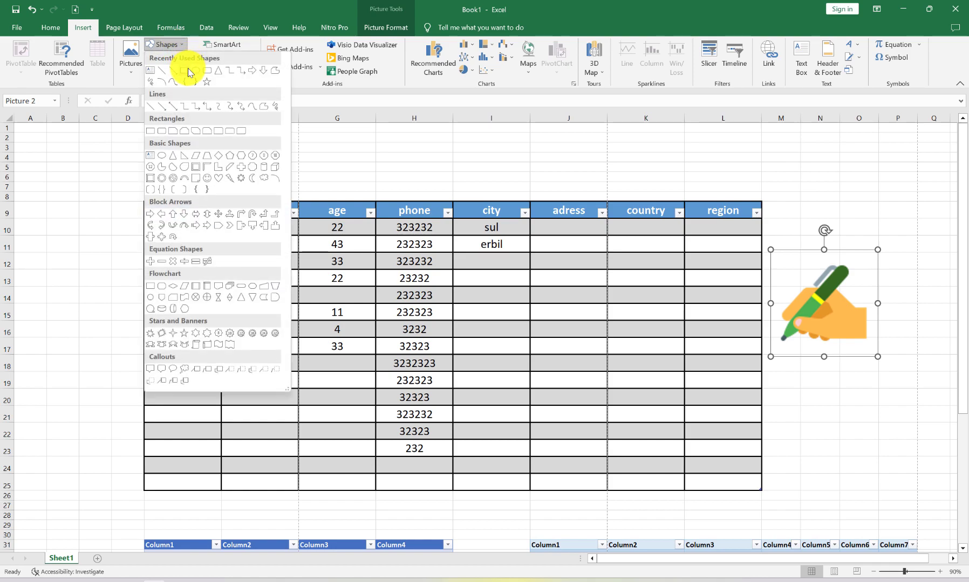
click(195, 158)
mouse_move(140, 156)
mouse_down()
mouse_move(738, 199)
mouse_move(765, 190)
mouse_up()
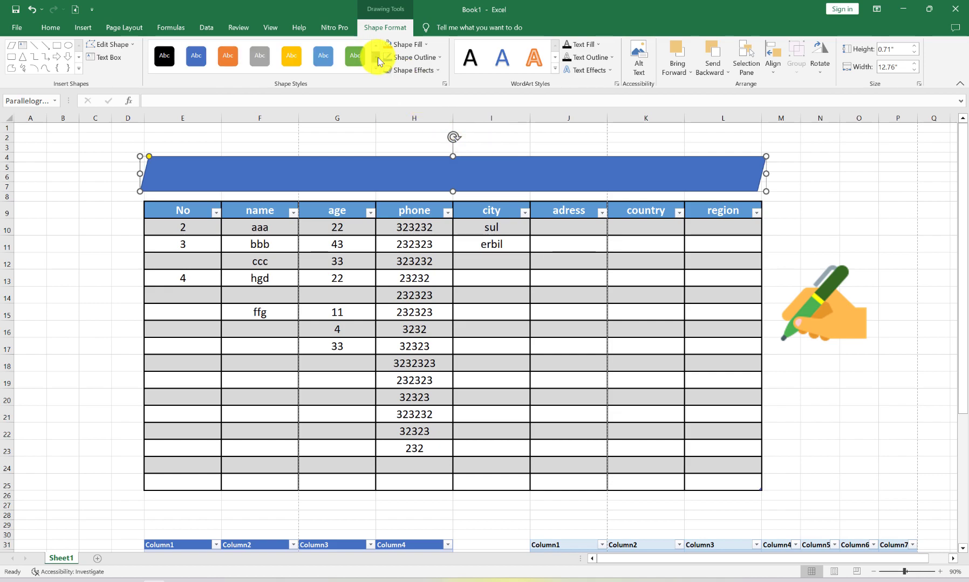
click(325, 54)
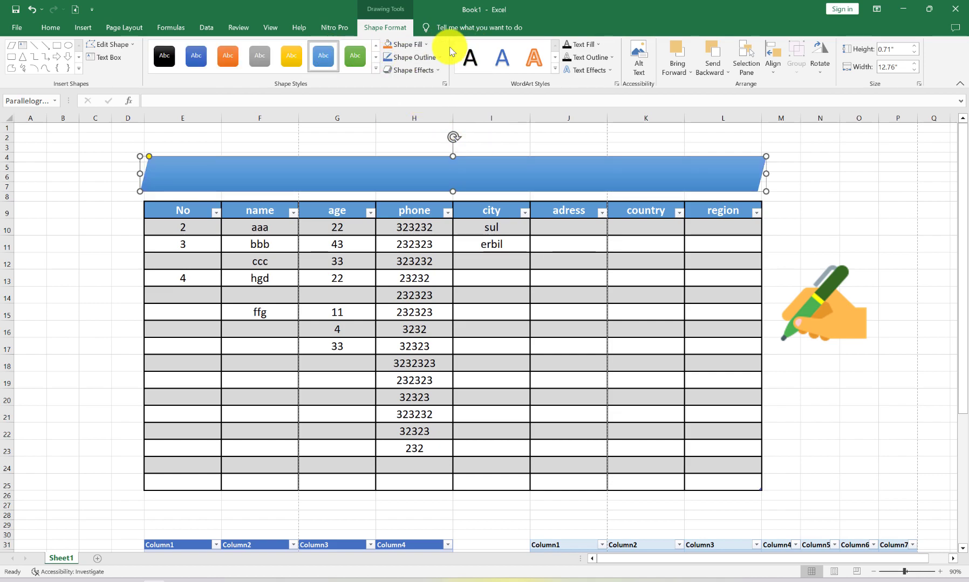
click(408, 44)
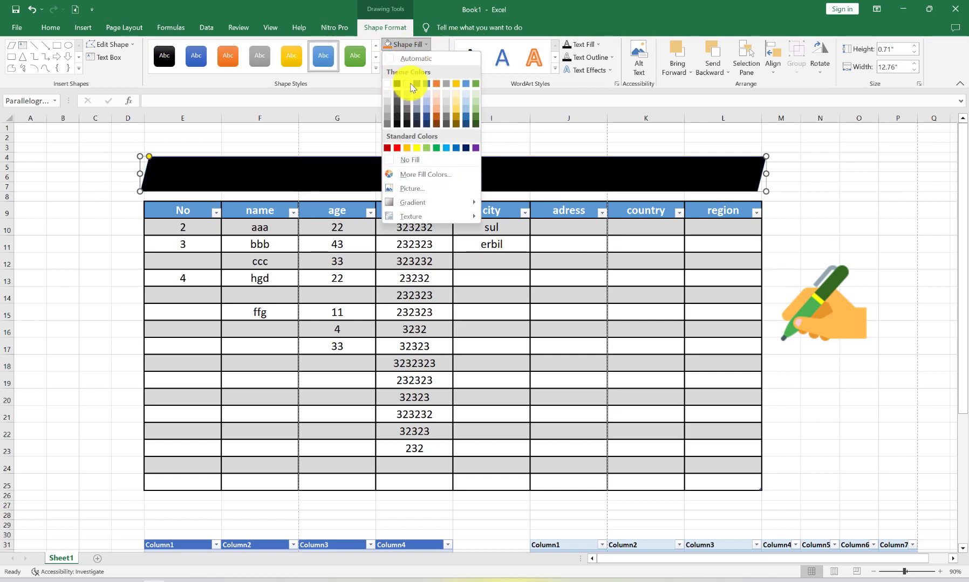
click(437, 83)
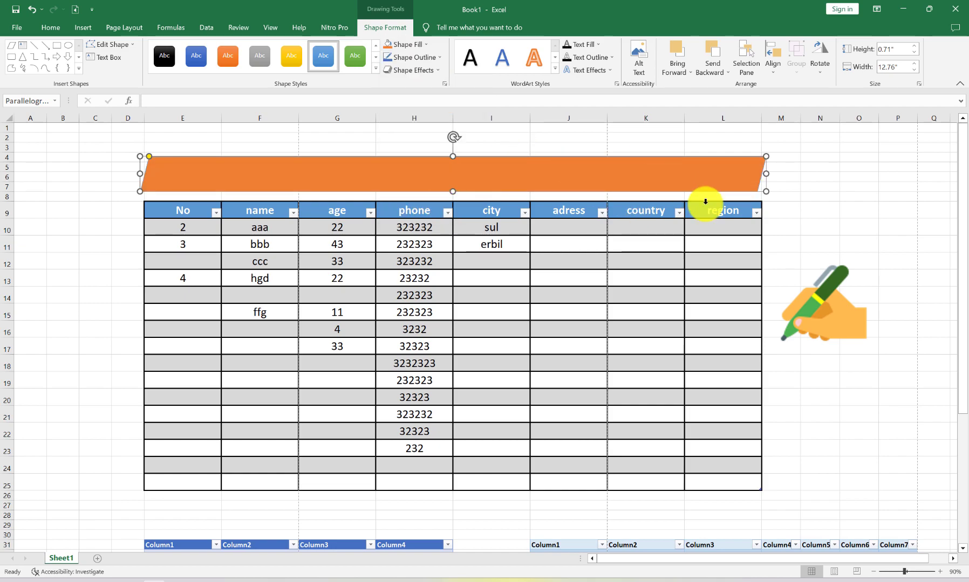
click(803, 178)
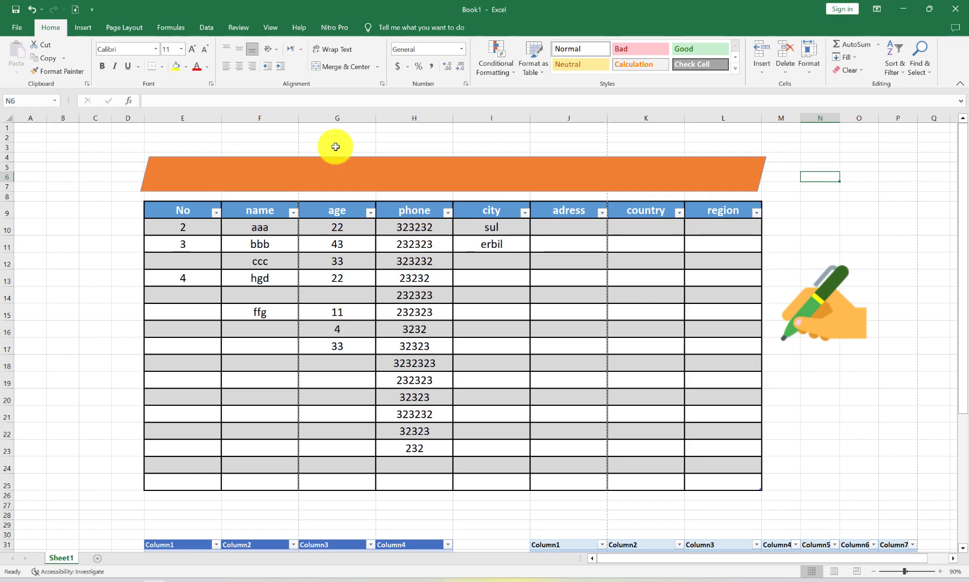
- Insert the black bar-chart icon from the Analytics icon category
click(82, 28)
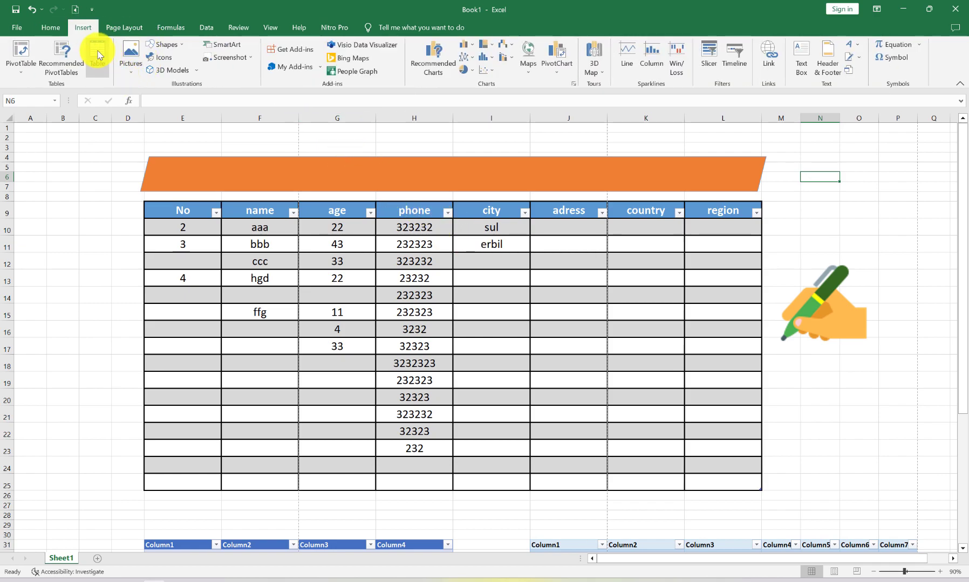
click(155, 57)
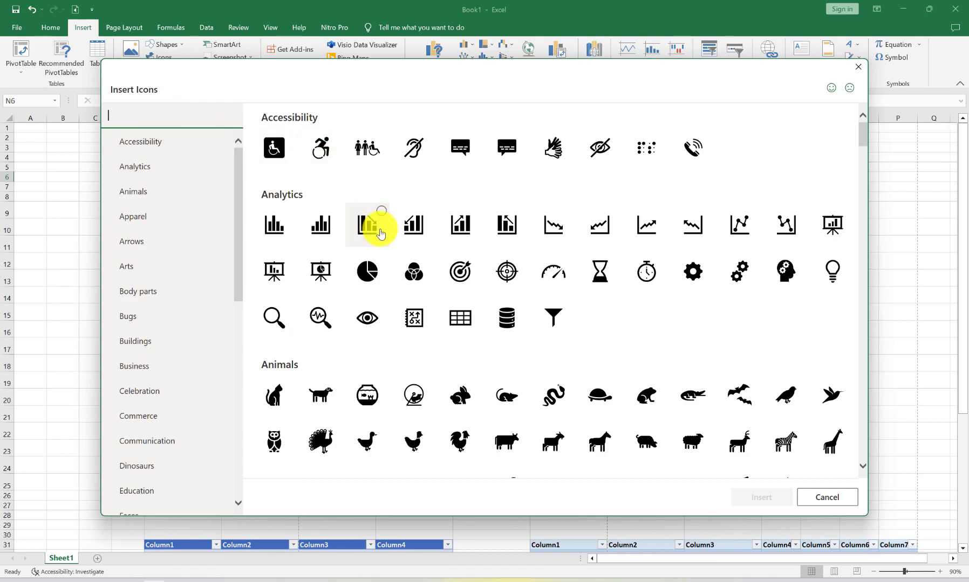
scroll(381, 230, down, 10)
scroll(381, 231, down, 4)
scroll(381, 230, down, 8)
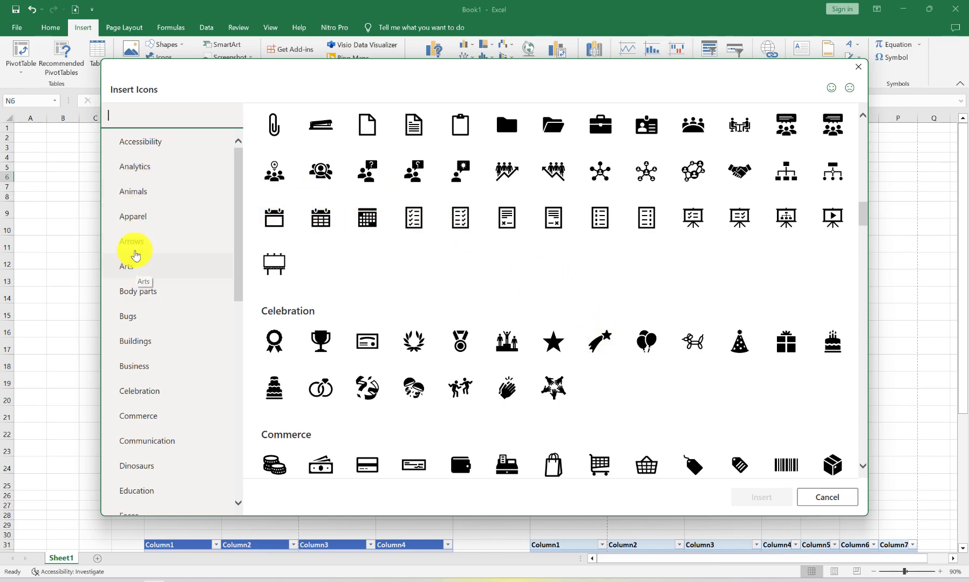
click(144, 194)
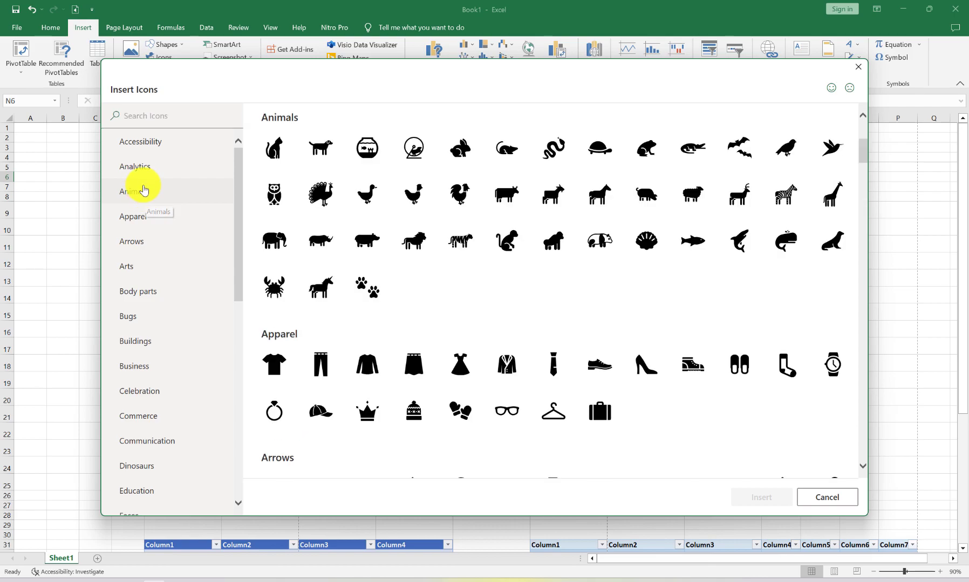
click(142, 172)
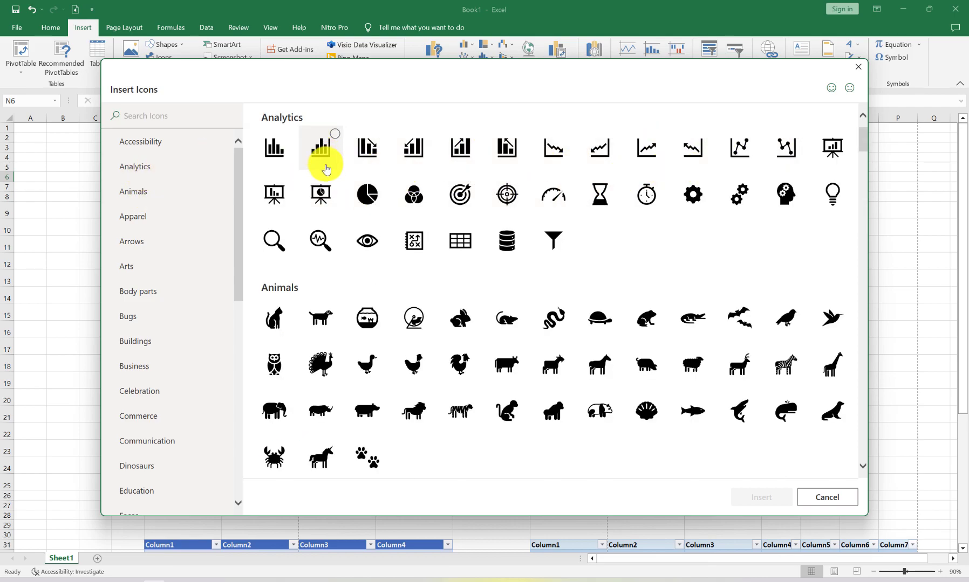
click(367, 148)
click(746, 497)
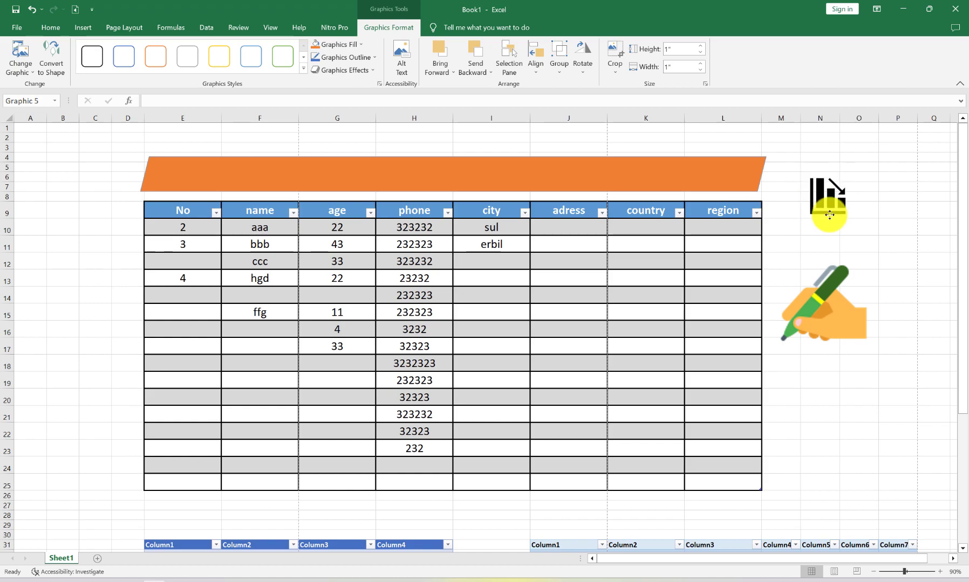
- Restyle the bar-chart icon blue, shrink it to 0.69 inches, and set it on the banner's left end
mouse_move(820, 204)
mouse_down()
mouse_move(573, 145)
mouse_move(702, 186)
mouse_move(596, 147)
mouse_move(695, 257)
mouse_move(367, 198)
mouse_move(131, 217)
mouse_move(153, 190)
mouse_move(175, 188)
mouse_up()
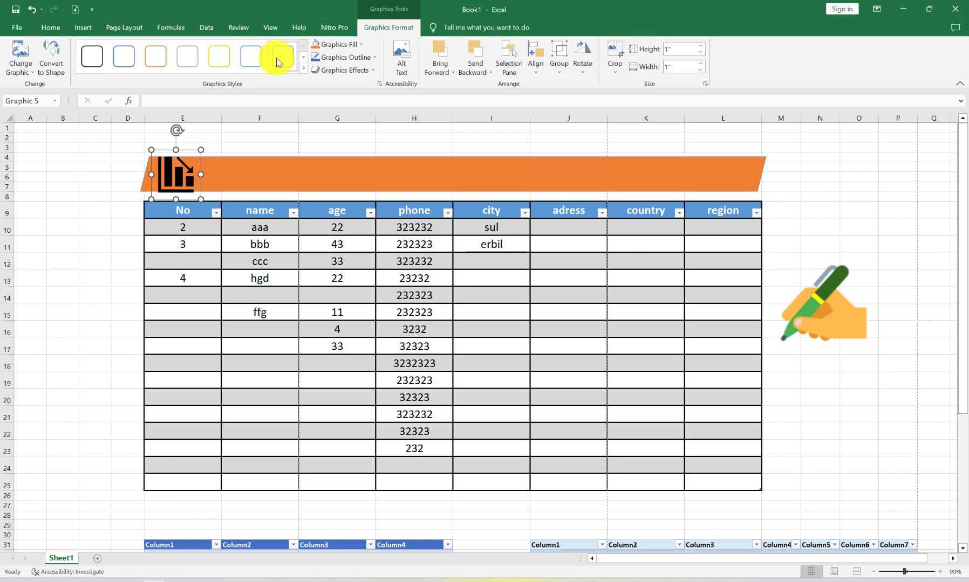
scroll(280, 56, down, 1)
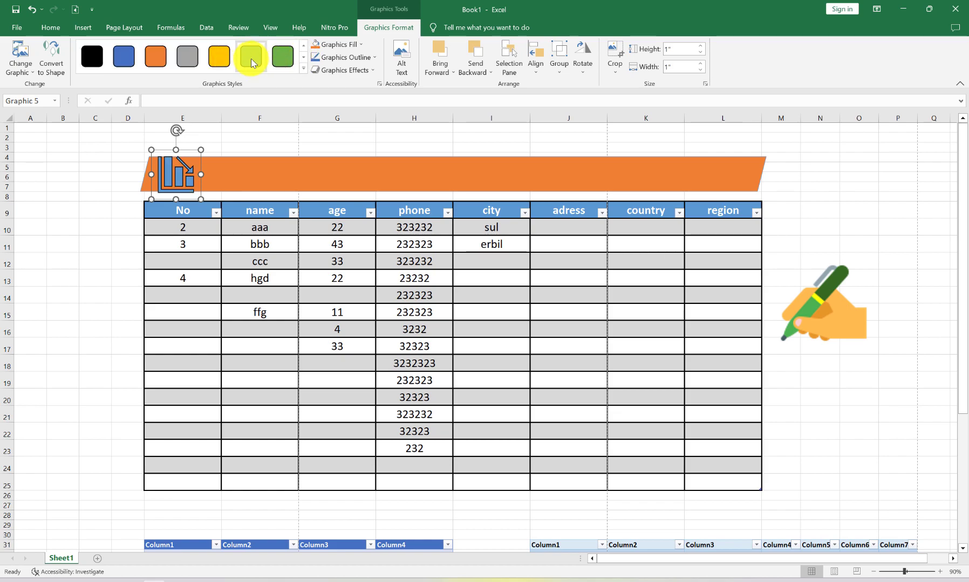
click(250, 62)
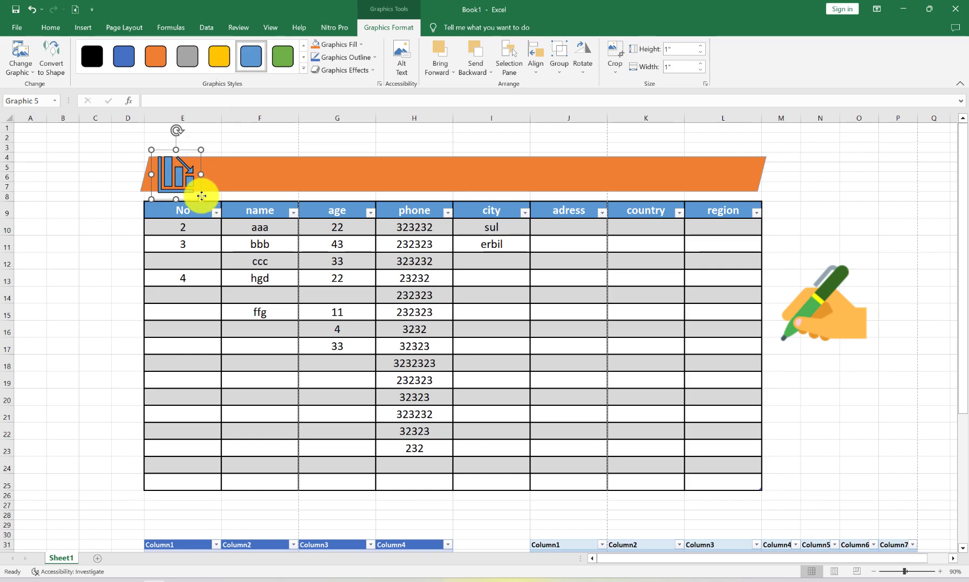
mouse_move(201, 200)
mouse_down()
mouse_move(186, 183)
mouse_move(199, 192)
mouse_move(189, 367)
mouse_up()
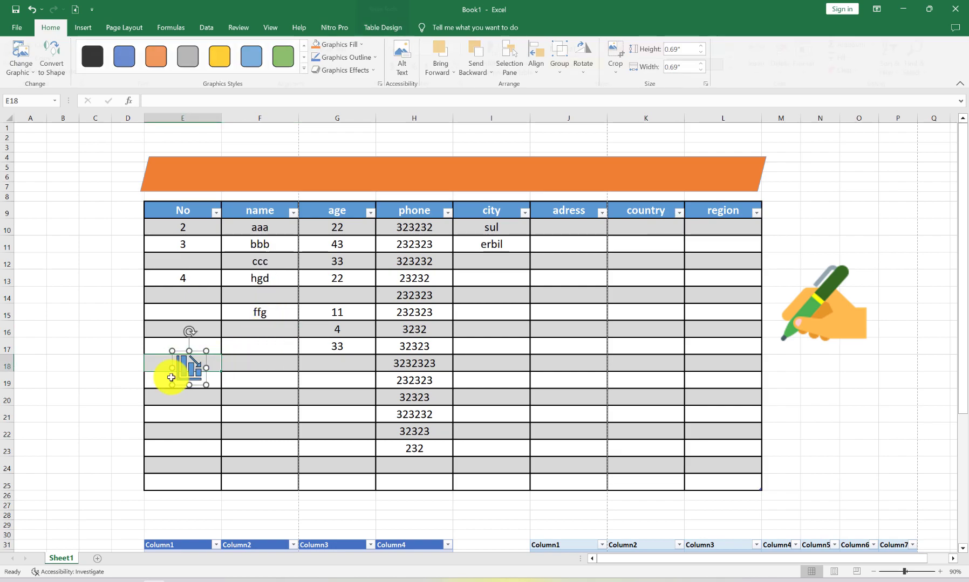
click(173, 377)
mouse_move(188, 362)
mouse_down()
mouse_move(195, 212)
mouse_move(218, 173)
mouse_up()
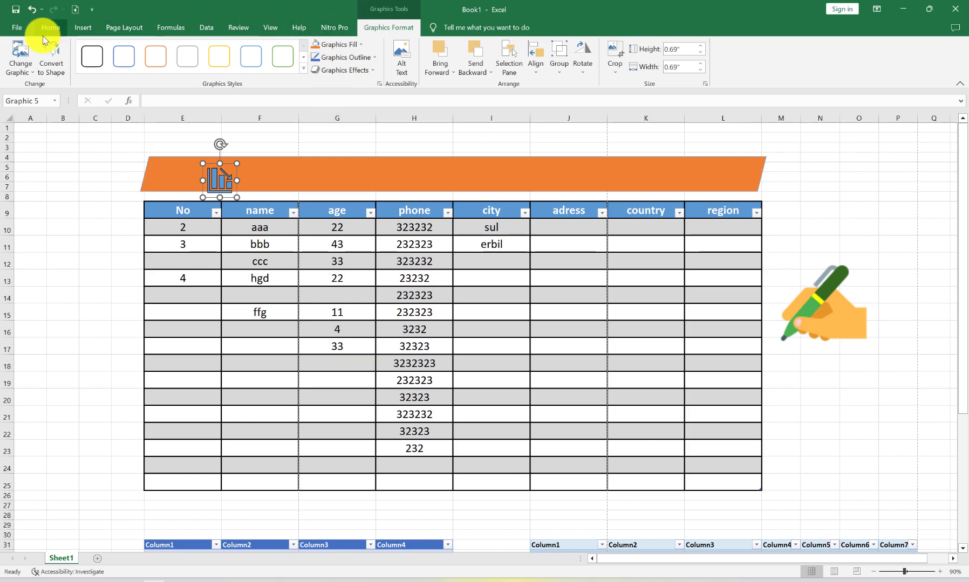
click(82, 27)
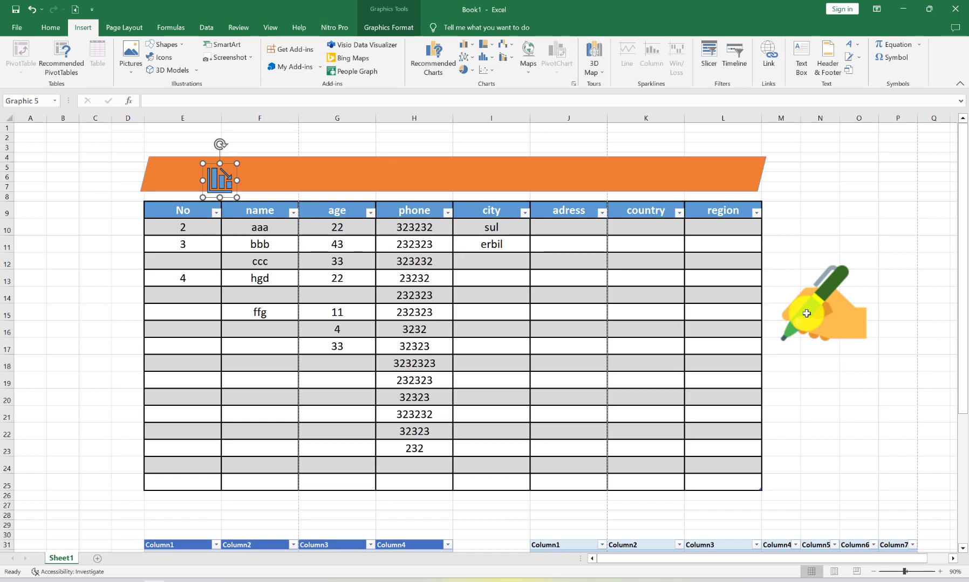
click(865, 197)
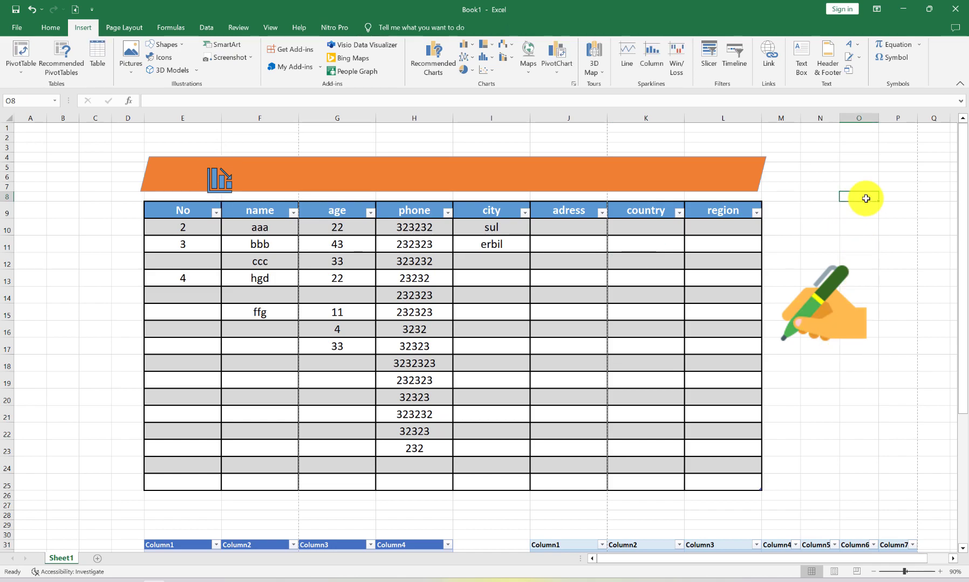